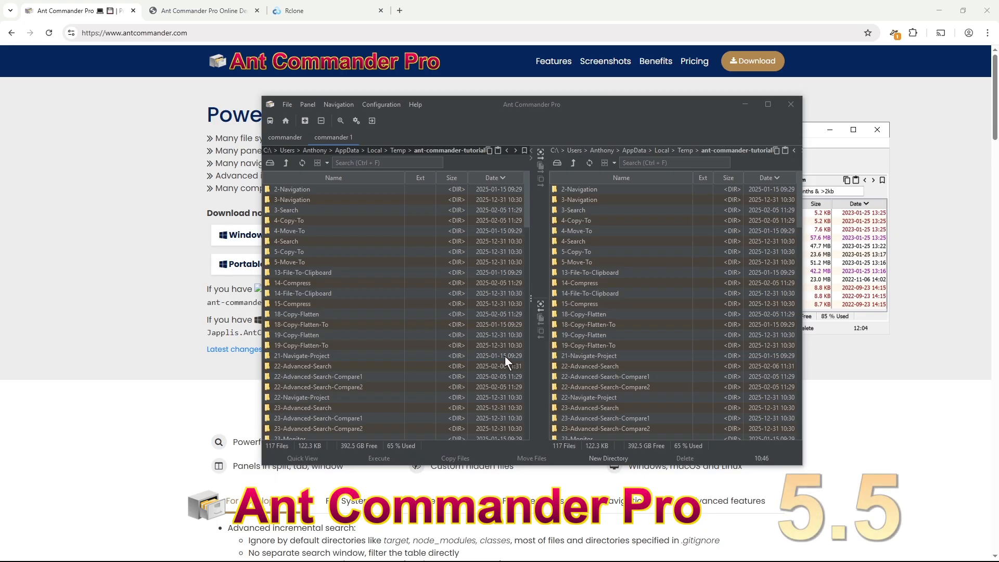
- Show the Ubuntu (\\wsl.localhost) root in the right panel via the Roots dialog
click(560, 164)
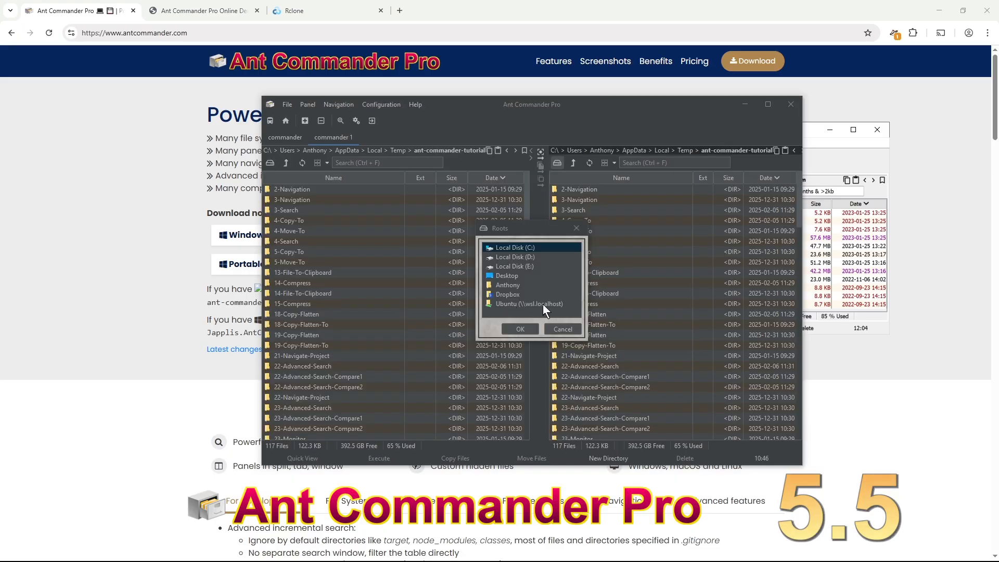
click(538, 302)
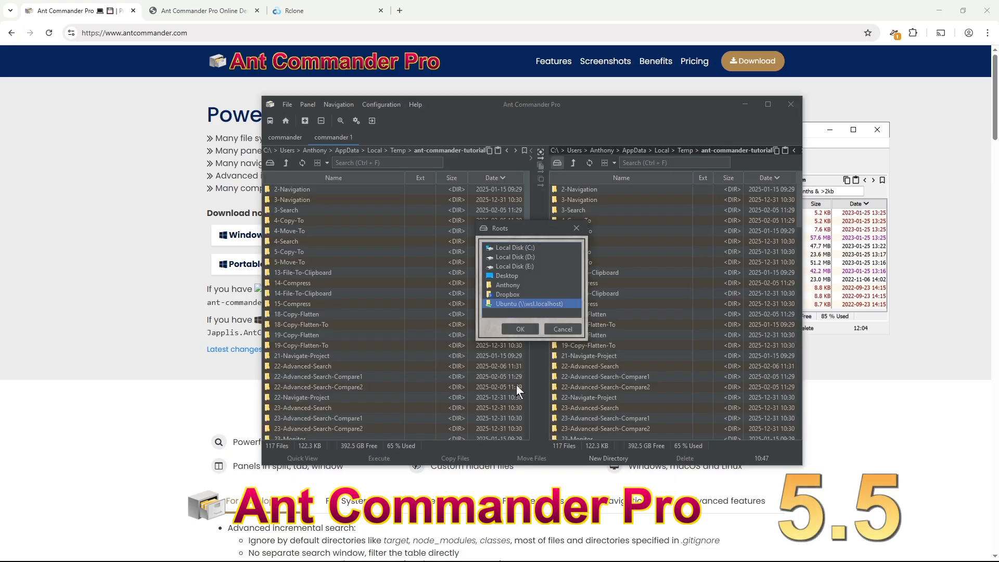
click(520, 329)
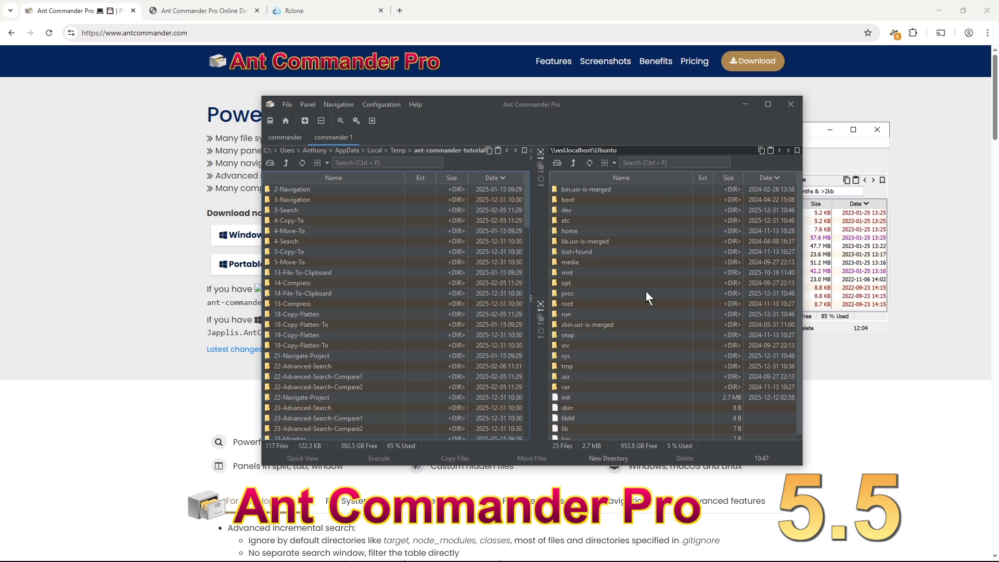
click(559, 165)
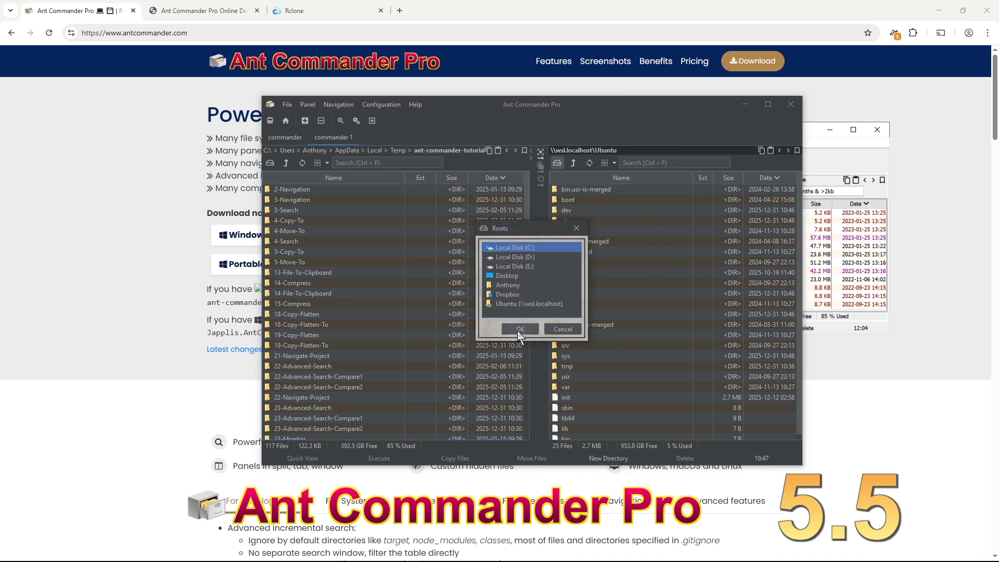
- Browse Local Disk C:\Users in the right panel, then go back twice to ant-commander-tutorial
click(520, 329)
double_click(592, 386)
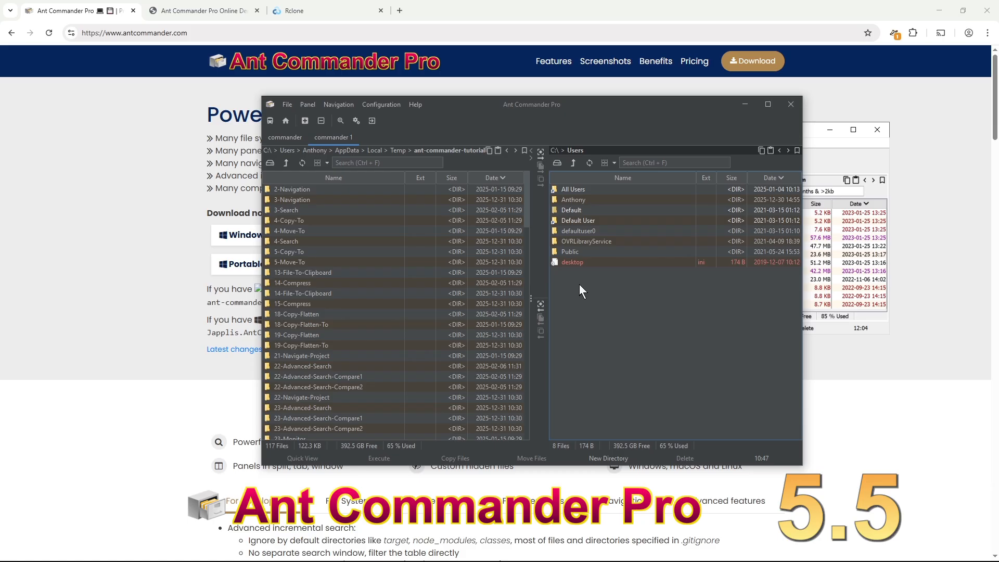
click(779, 150)
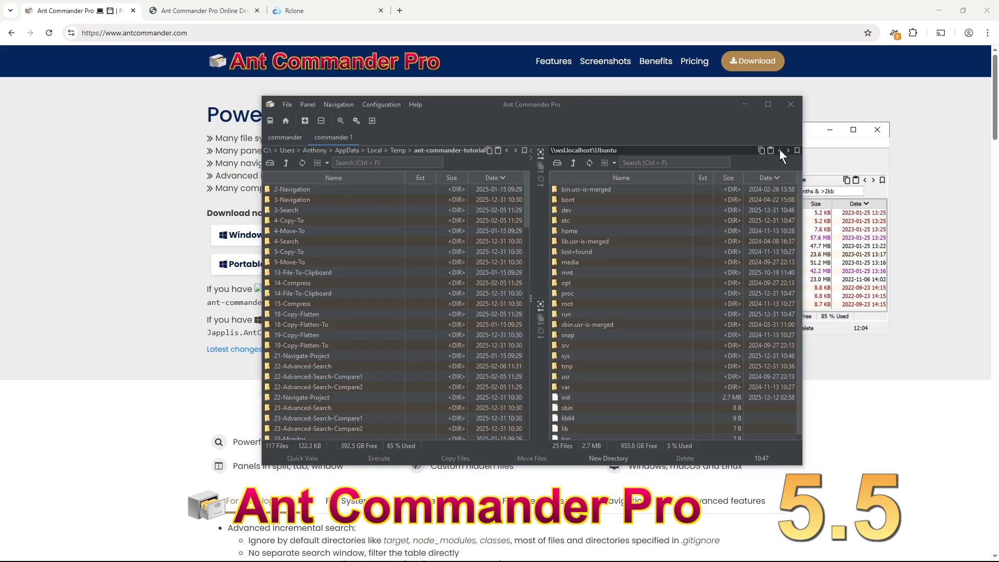
click(779, 150)
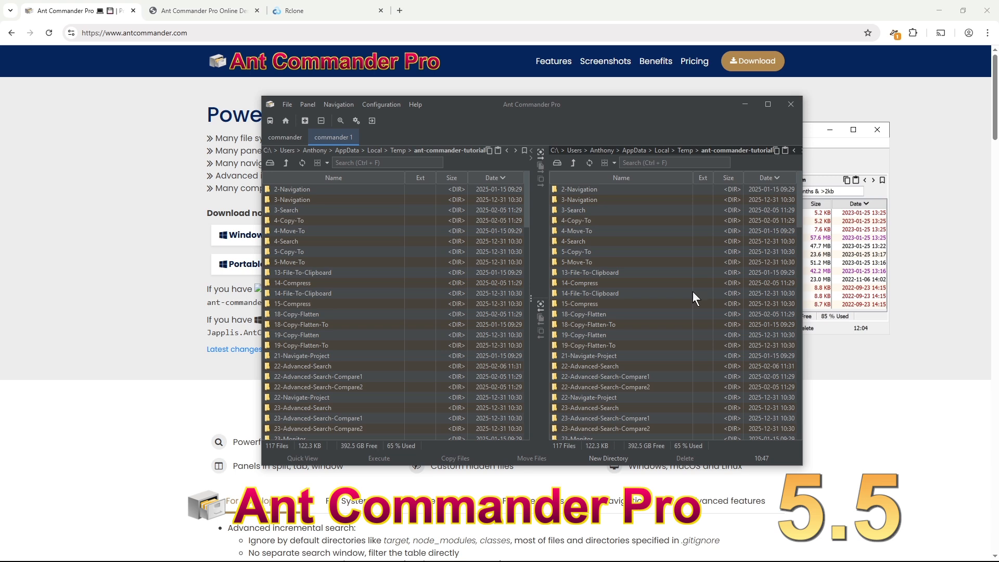
click(306, 121)
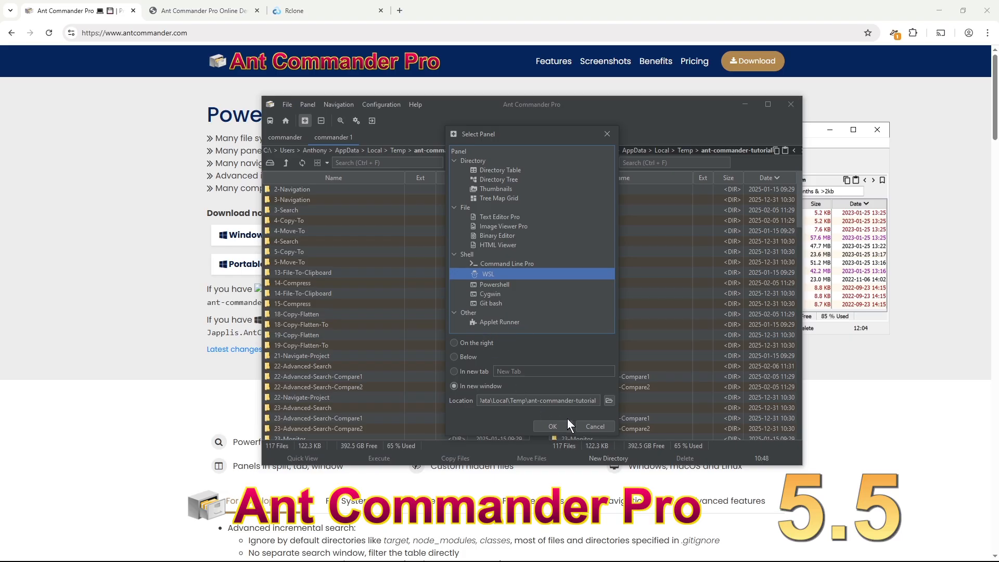
click(607, 426)
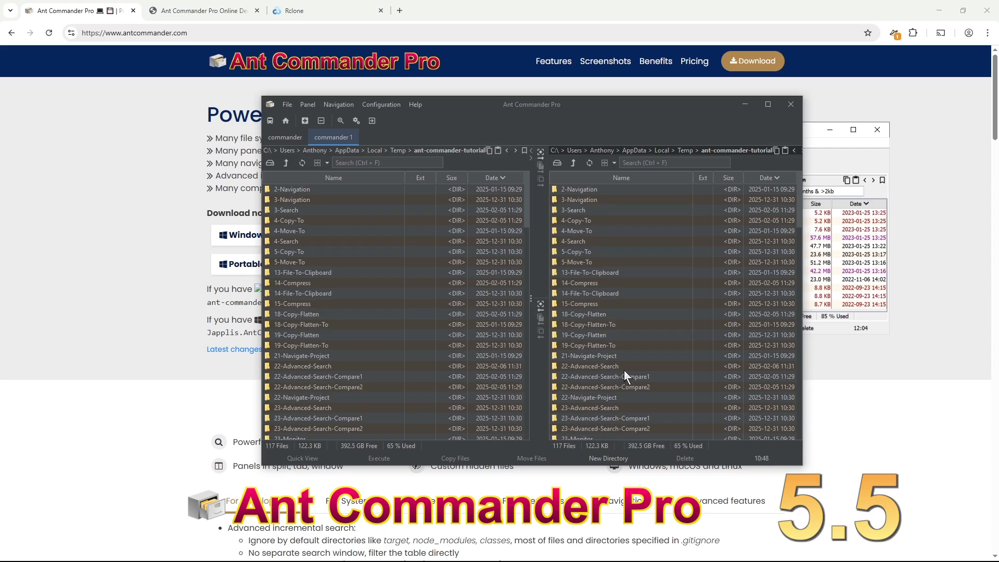
key(ctrl+shift+a)
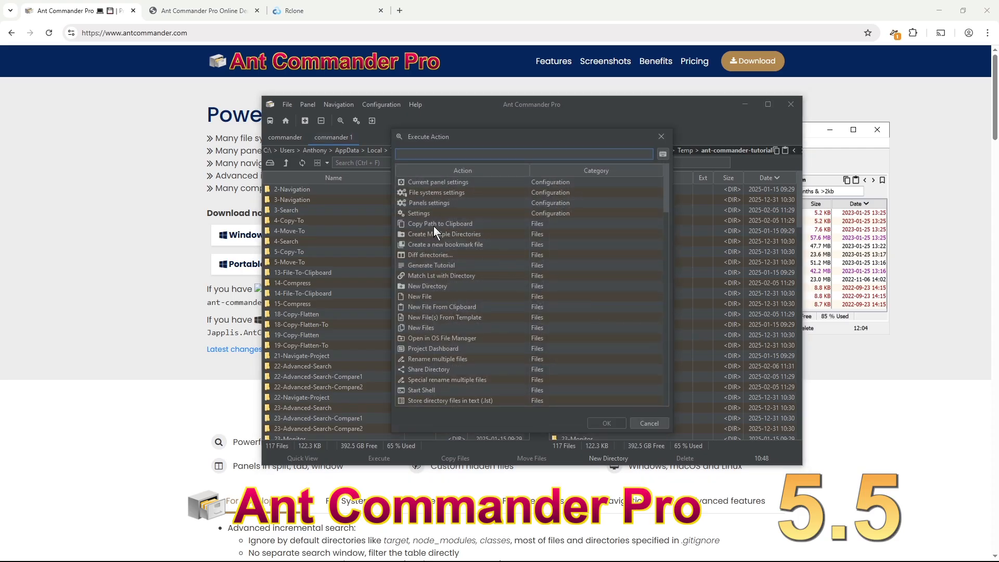
scroll(482, 220, down, 15)
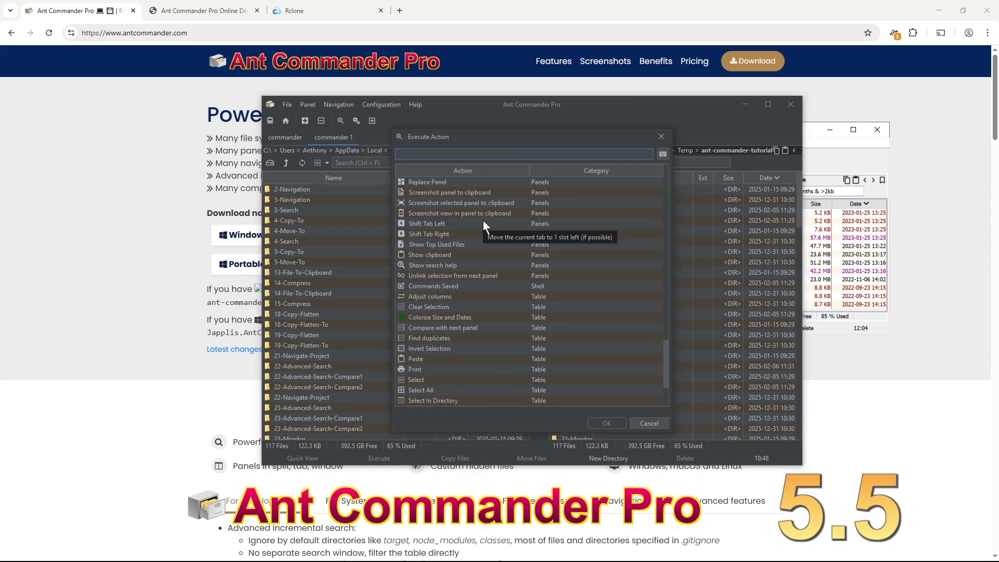
scroll(485, 215, up, 10)
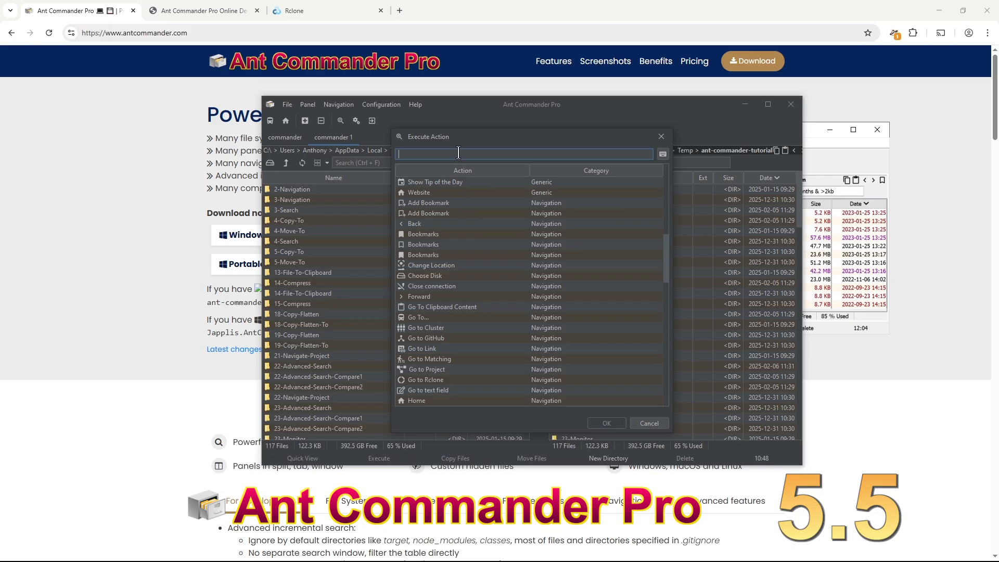
text(fgd)
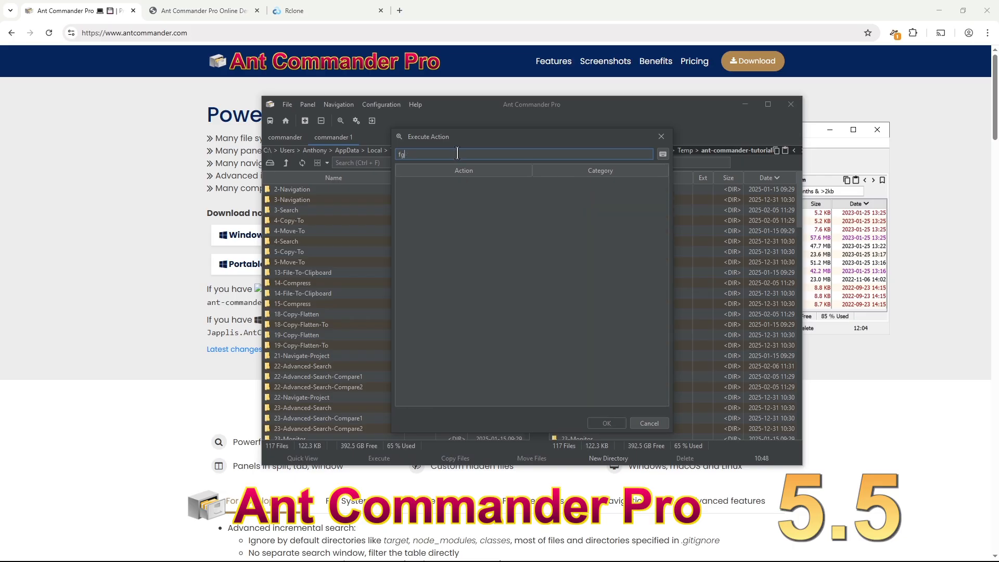
key(BackSpace)
key(BackSpace)
key(BackSpace)
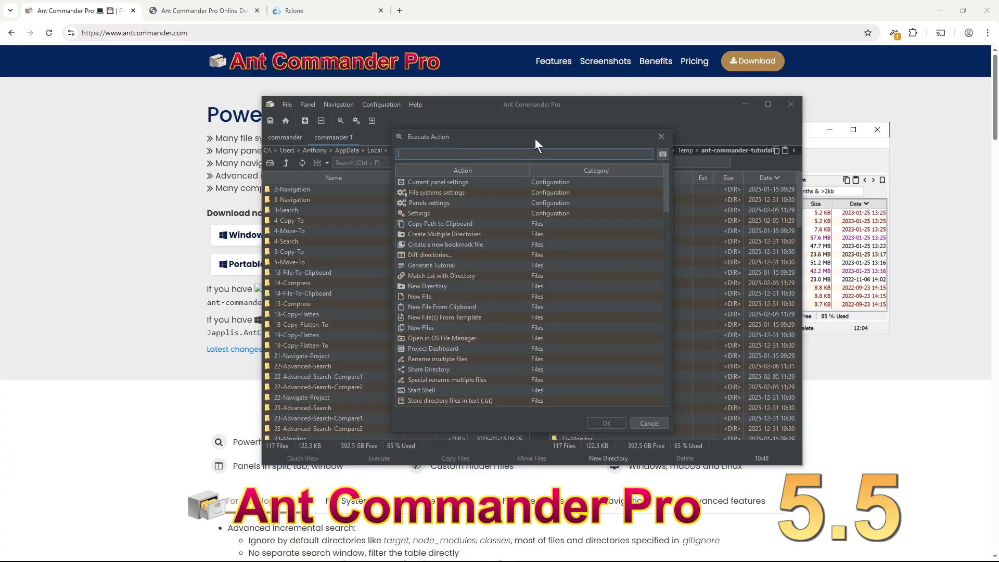
key(Escape)
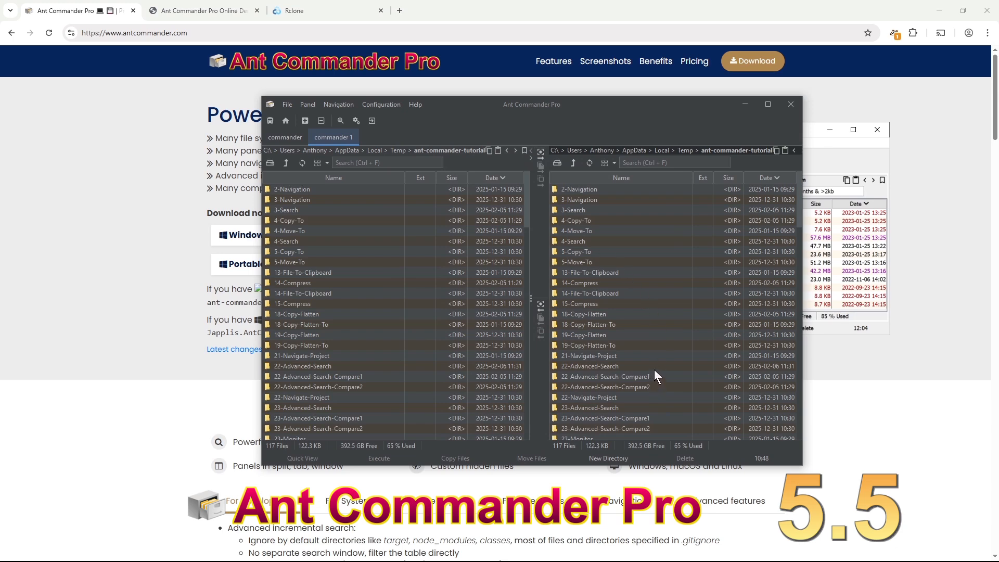
scroll(654, 369, down, 15)
click(654, 355)
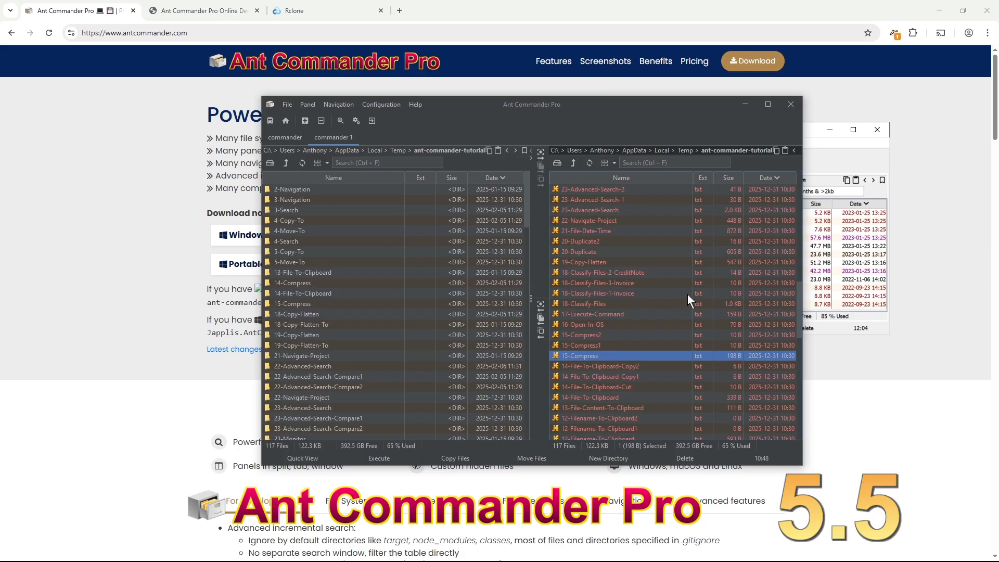
- Permanently delete 15-Compress1 with Shift+Delete, then select 12-Filename-To-Clipboard
click(635, 345)
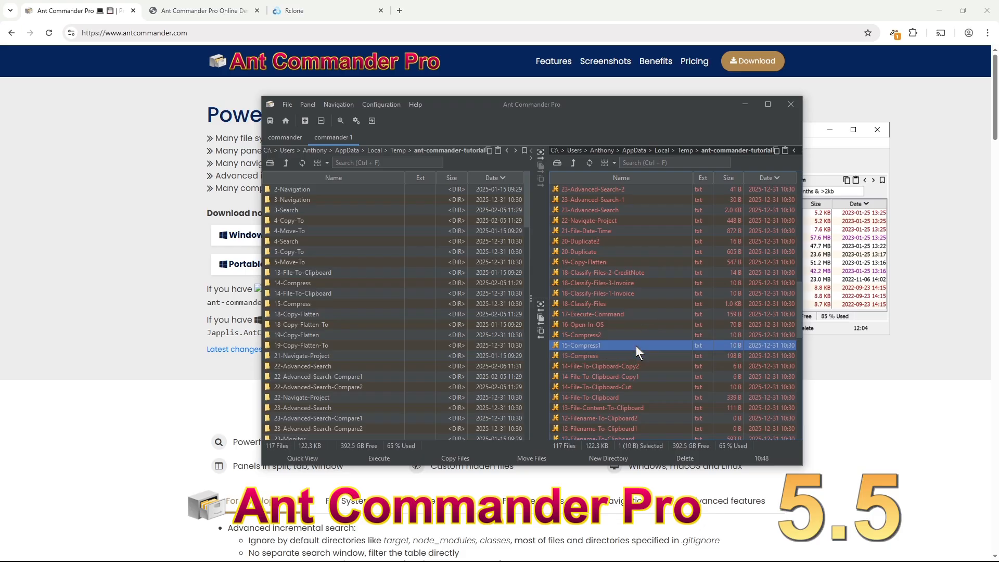
key(shift+Delete)
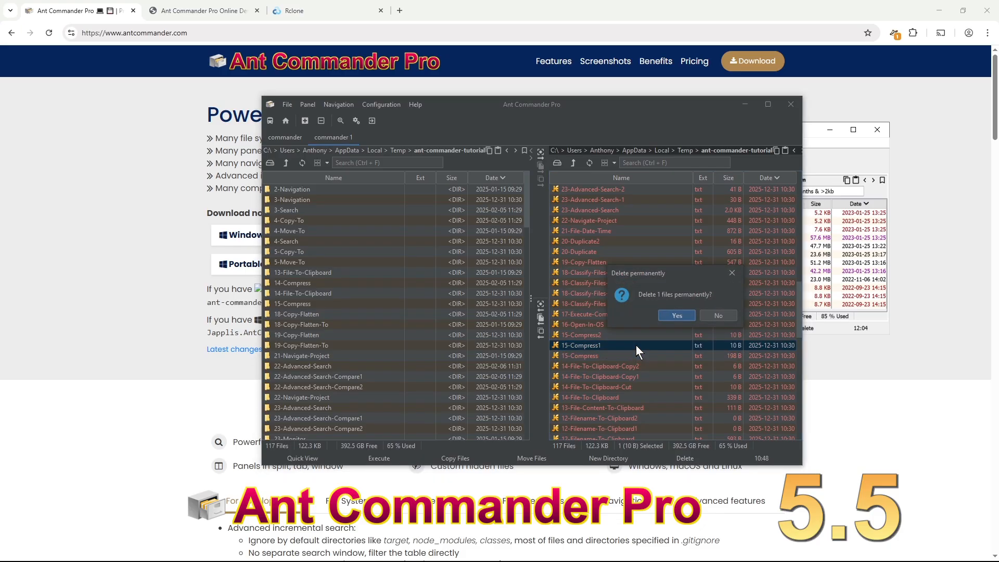
key(Return)
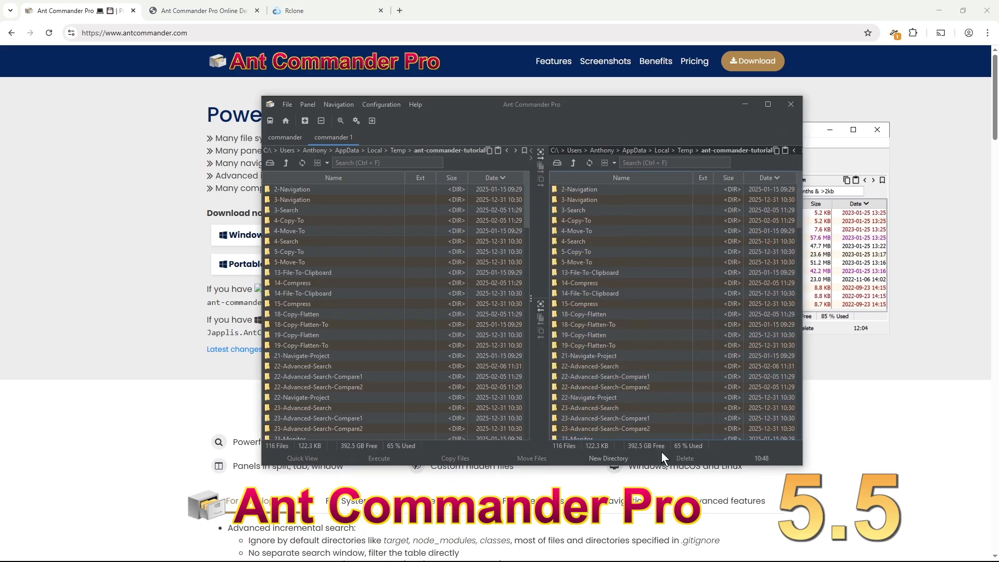
scroll(704, 310, down, 20)
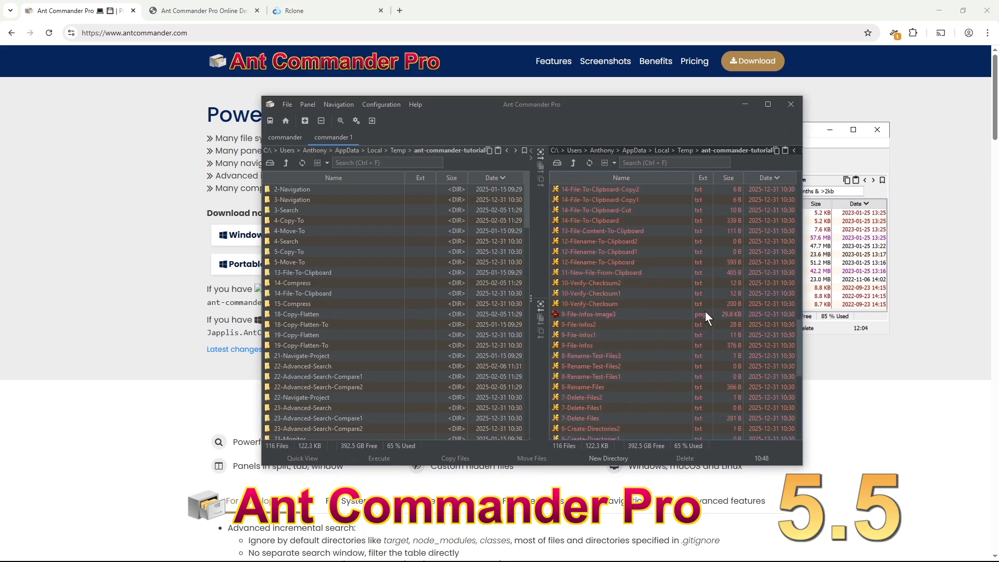
click(647, 265)
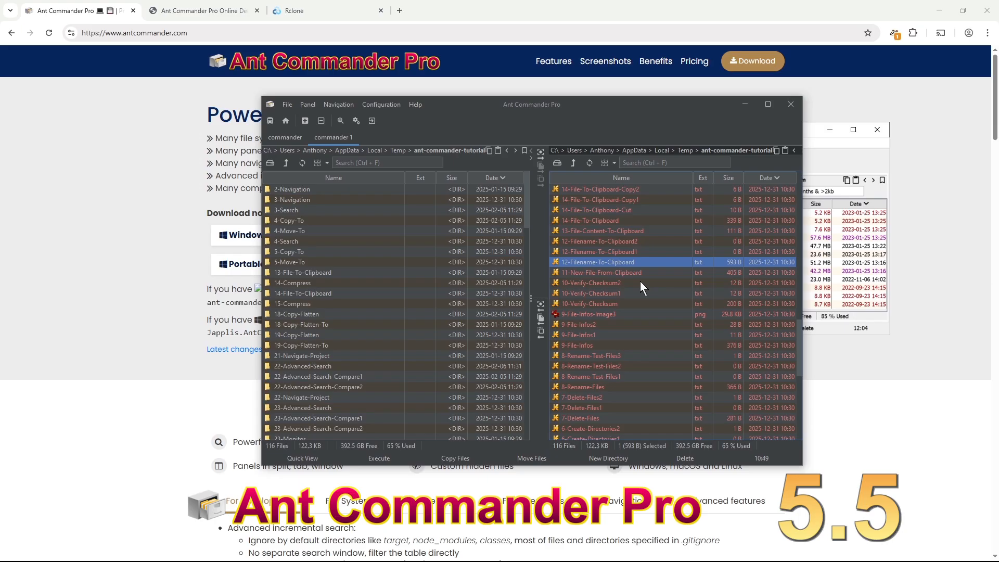
click(356, 120)
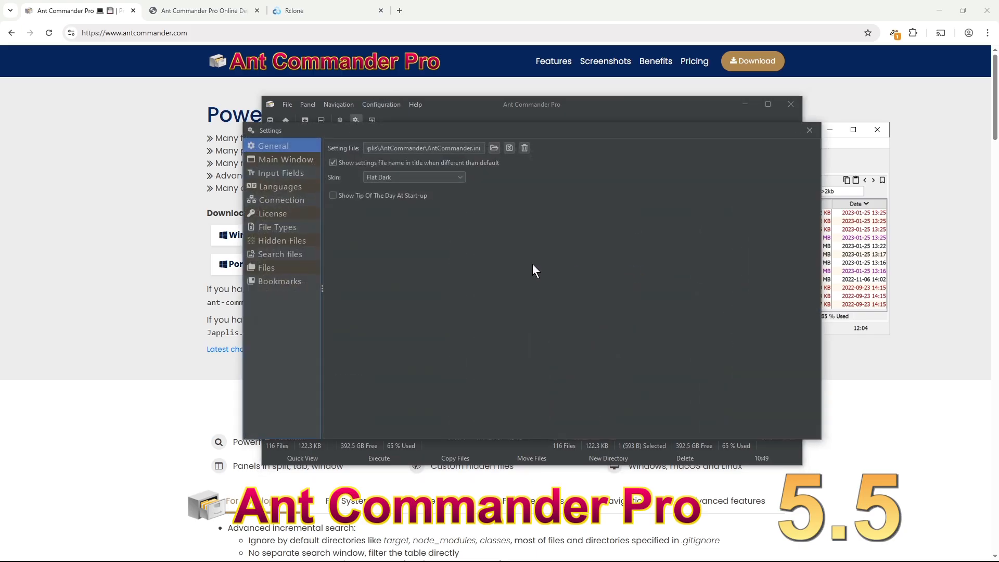
click(277, 253)
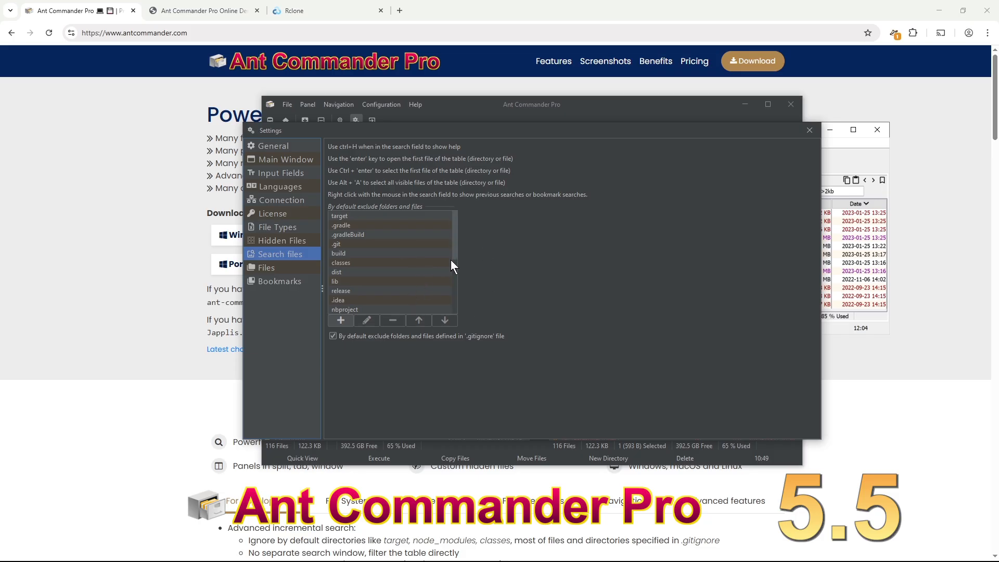
click(809, 130)
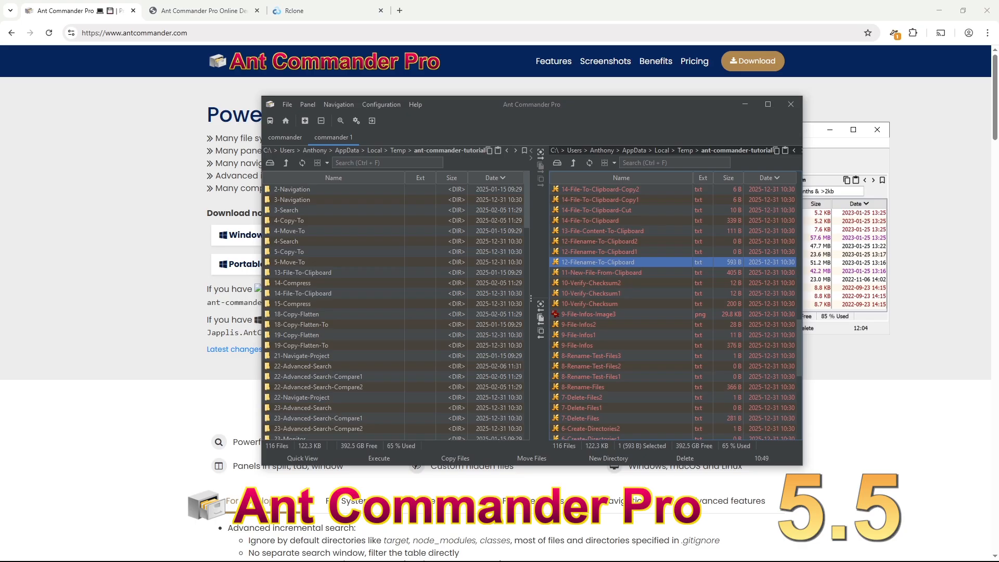
click(391, 104)
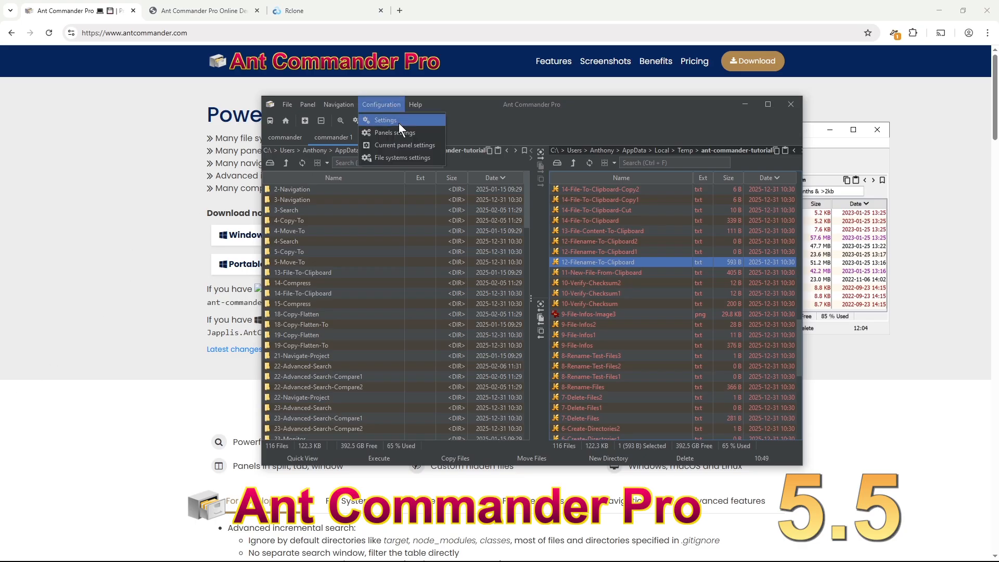
click(402, 157)
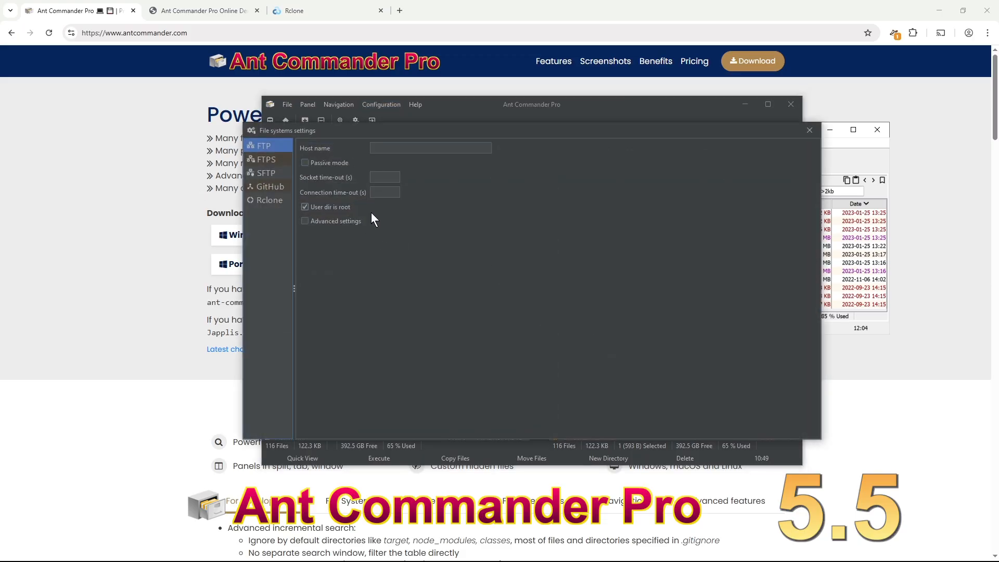
click(379, 176)
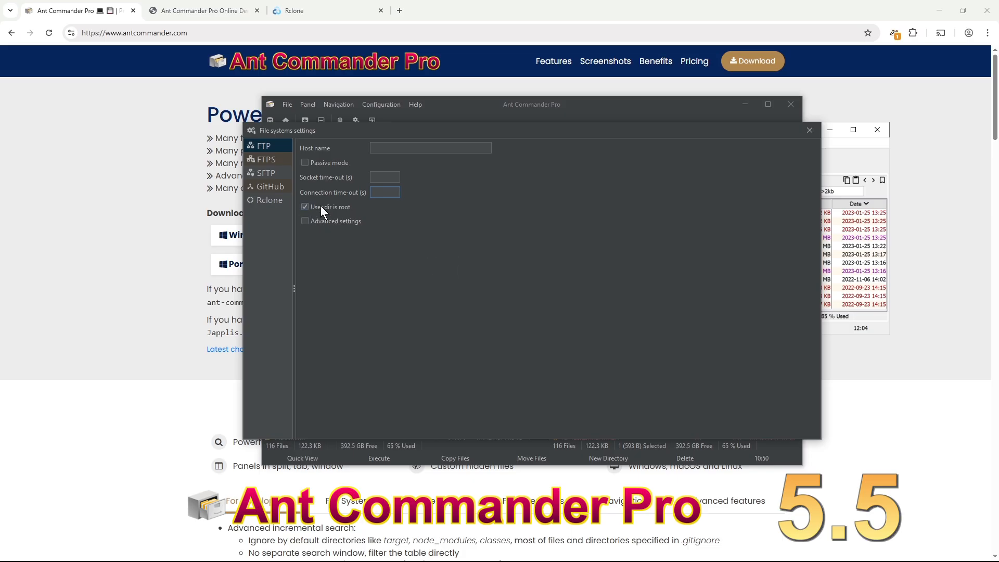
click(262, 160)
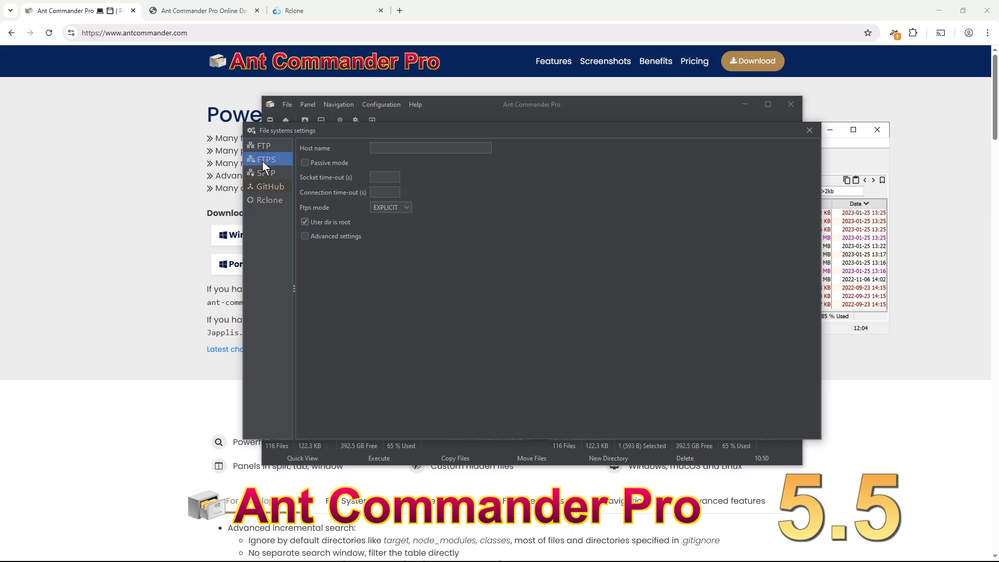
click(267, 173)
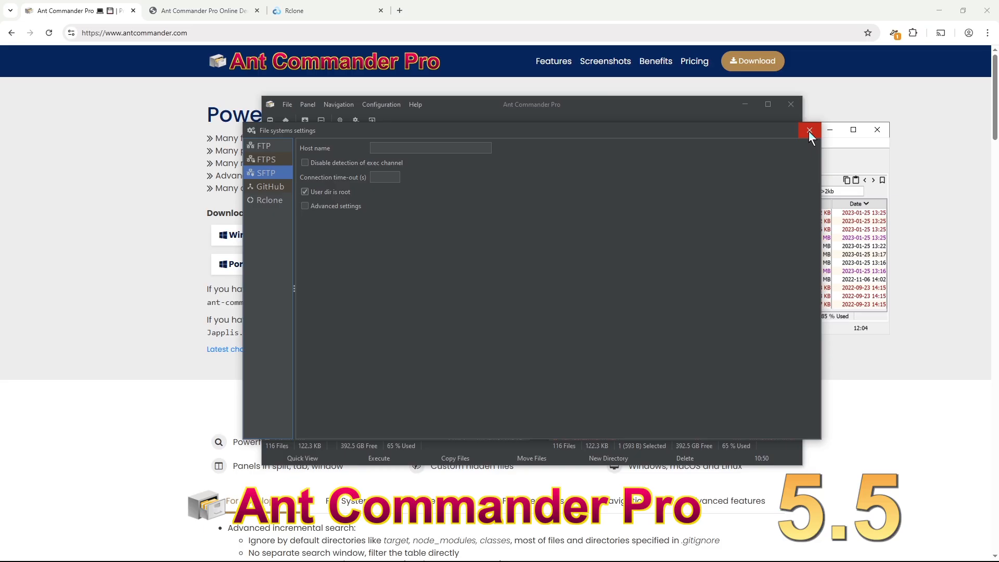
click(809, 132)
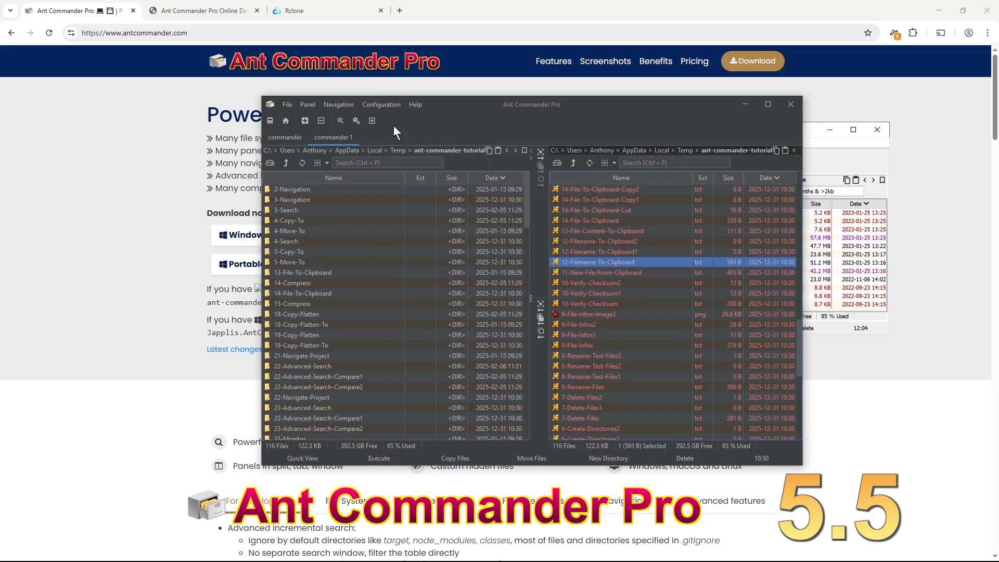
click(345, 105)
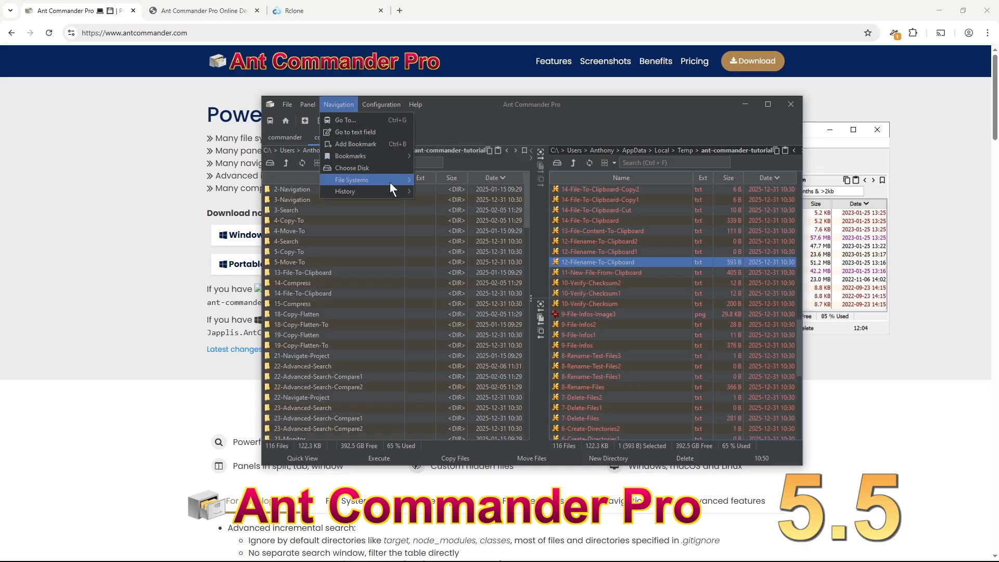
mouse_move(399, 179)
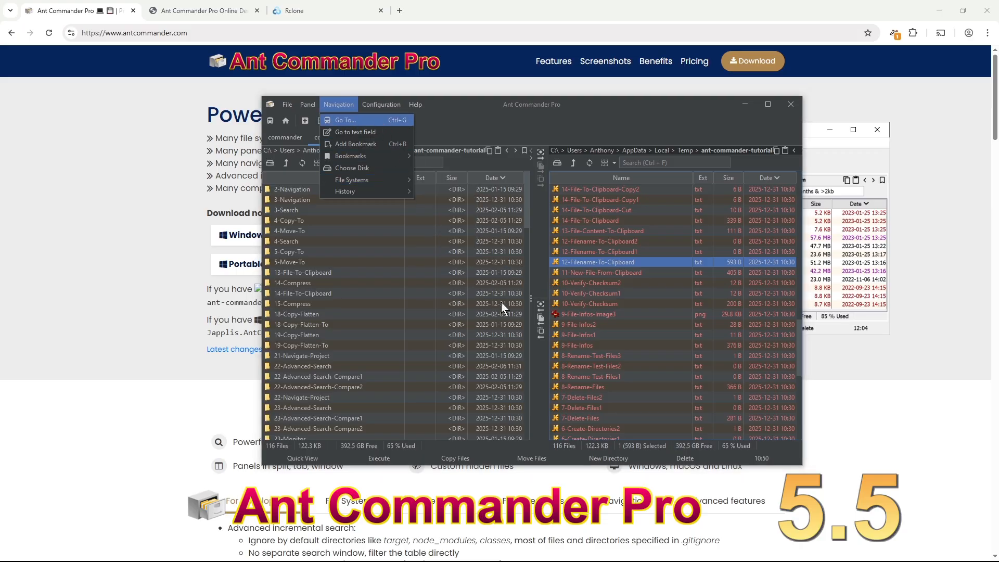
key(Return)
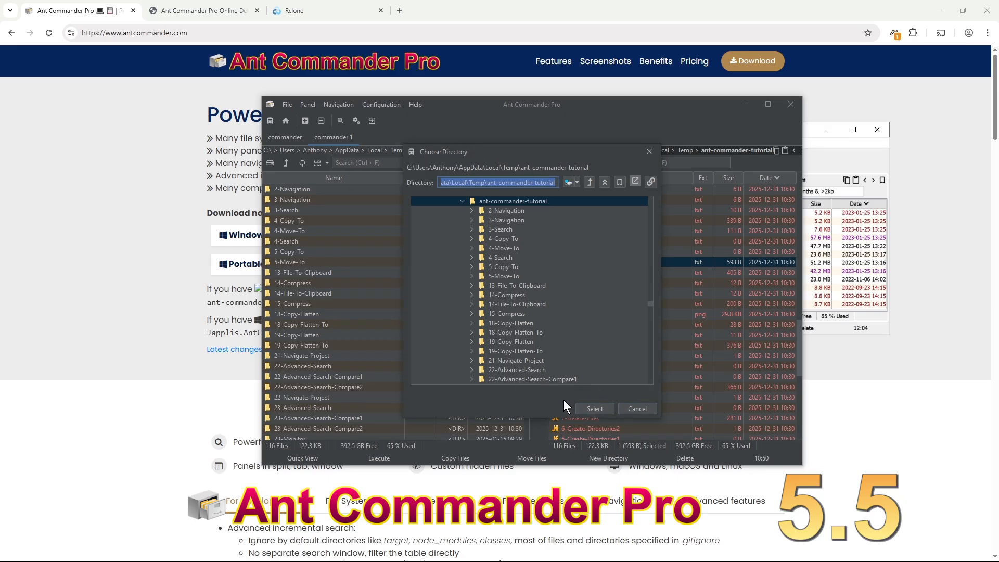
click(637, 407)
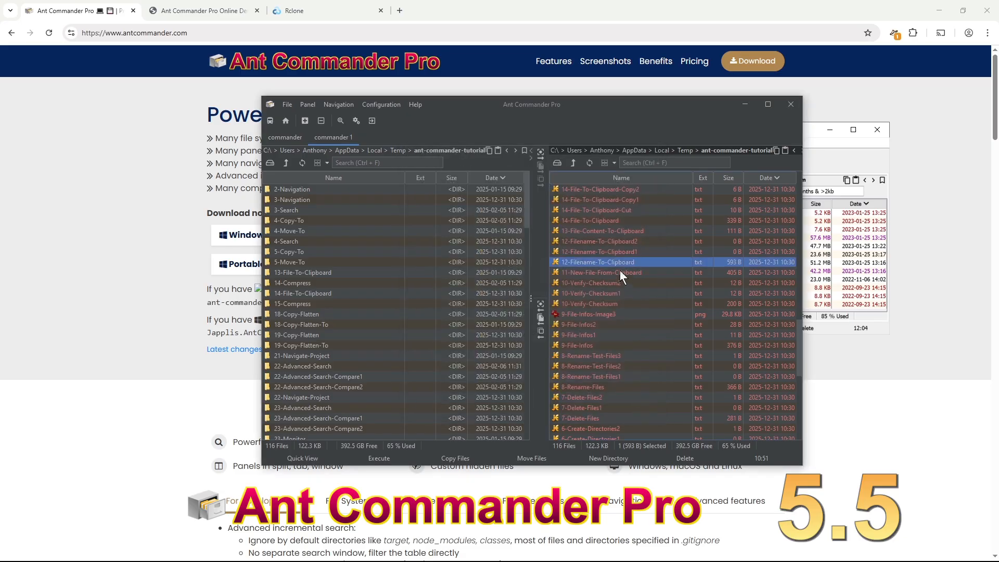
key(F4)
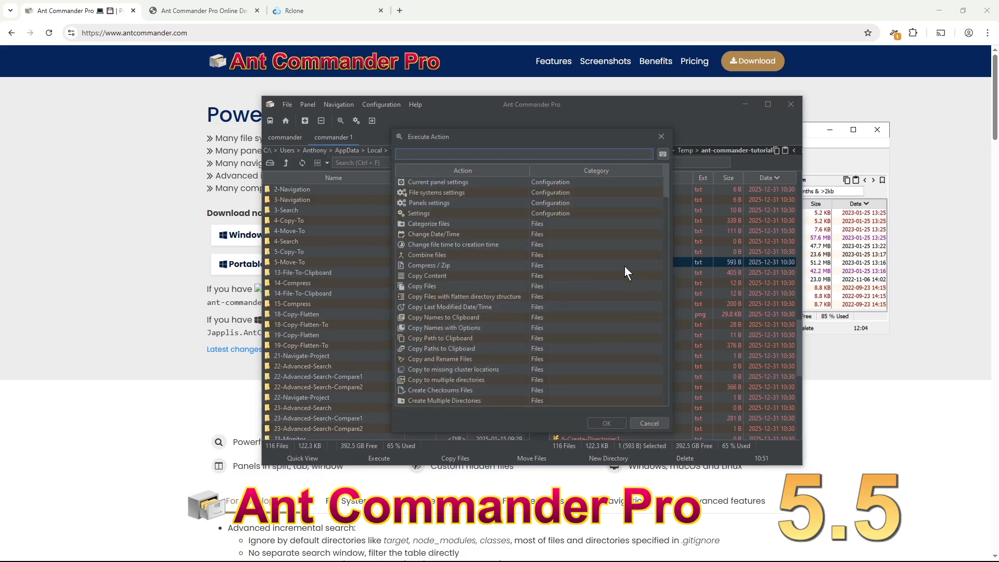
text(text)
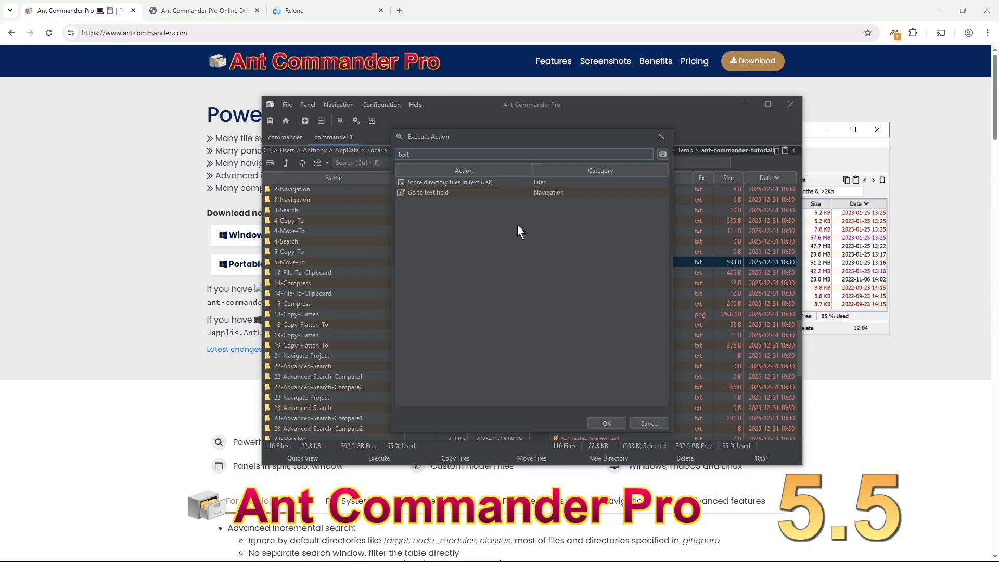
double_click(461, 192)
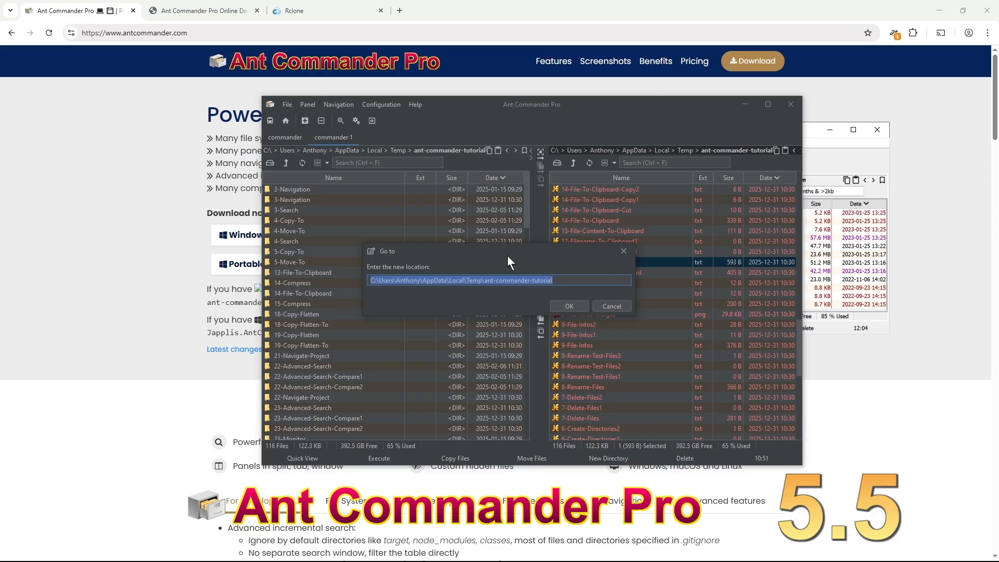
click(617, 306)
click(613, 251)
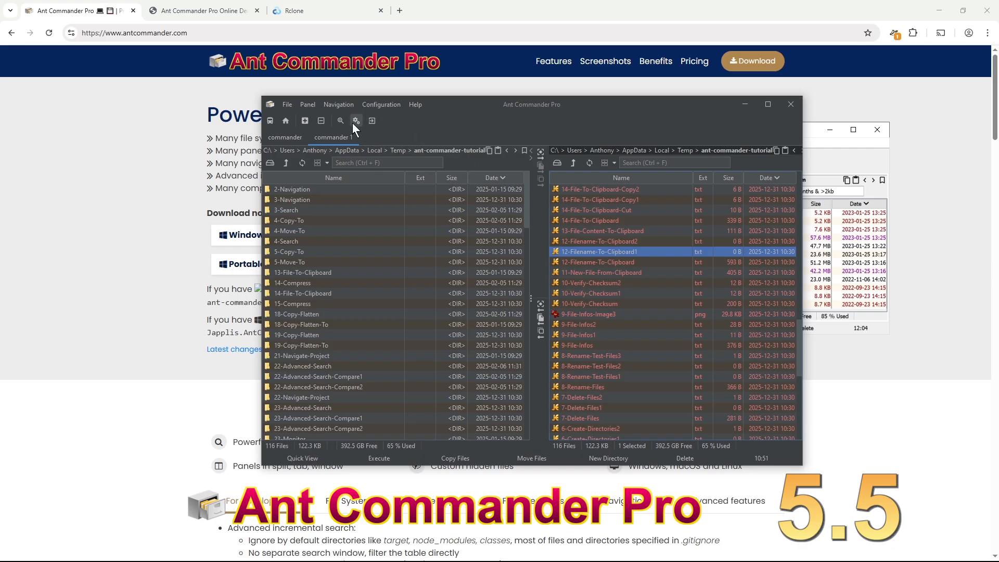
click(339, 103)
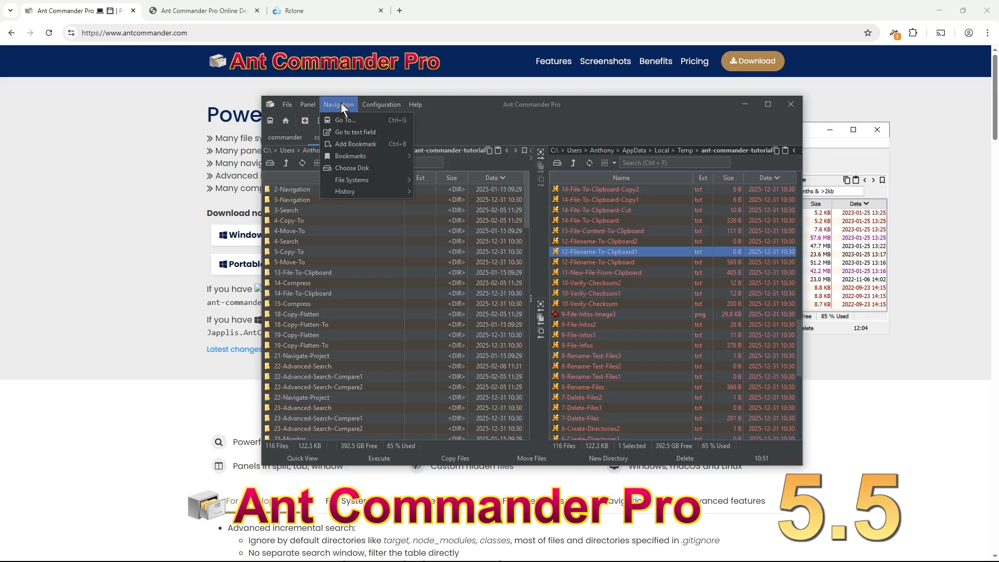
click(376, 133)
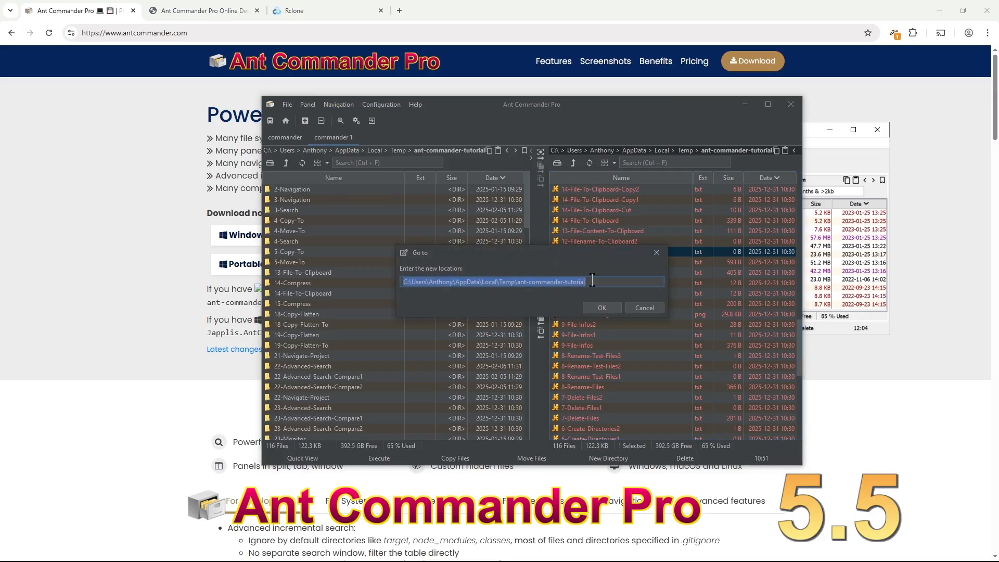
click(591, 281)
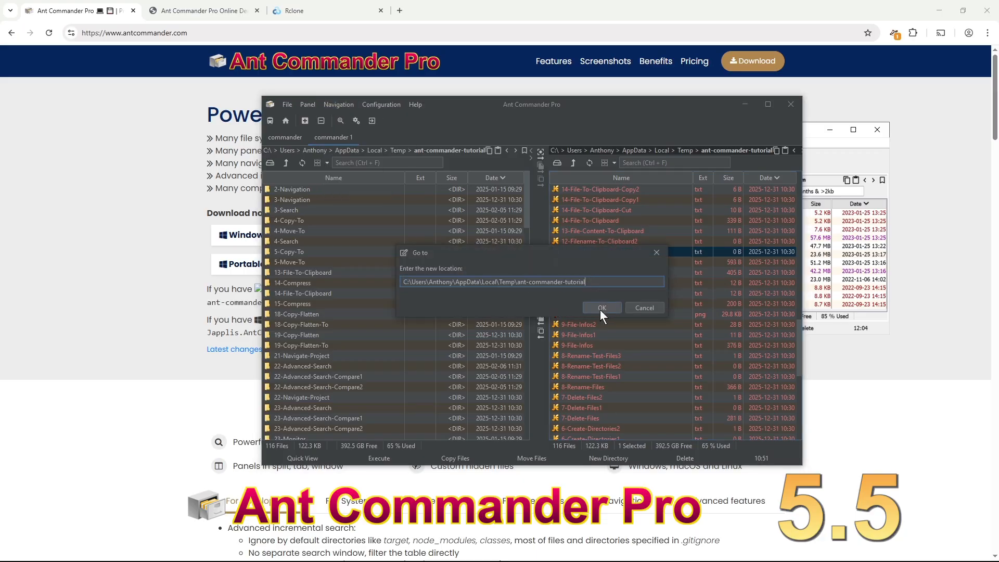
mouse_move(532, 254)
mouse_down()
mouse_move(521, 342)
mouse_move(541, 270)
mouse_up()
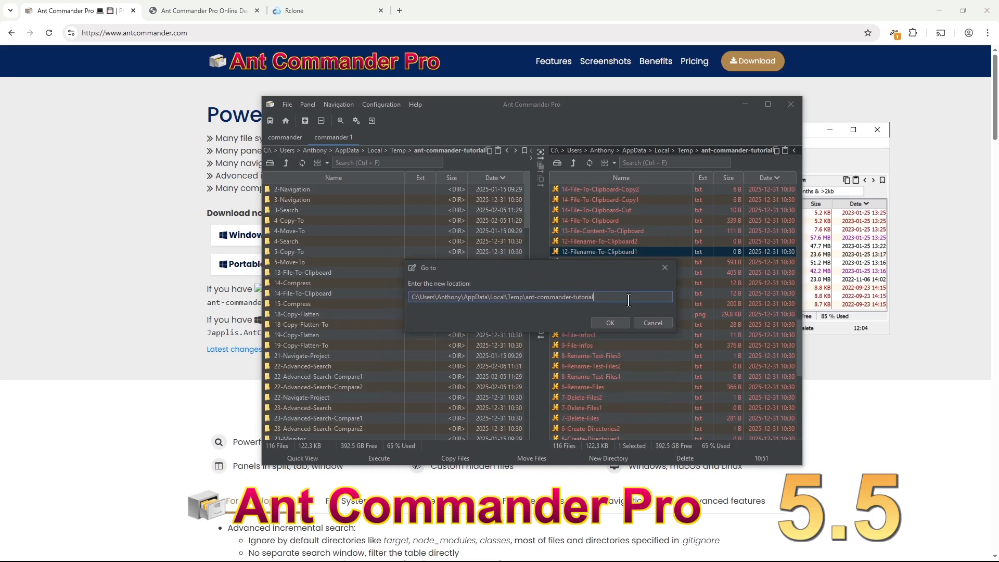
drag(592, 295, 271, 297)
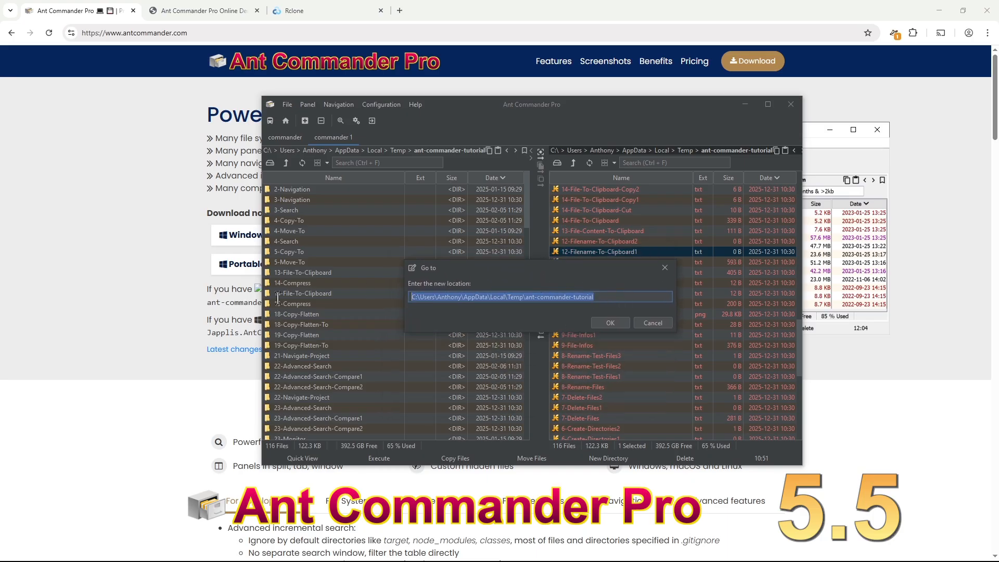
key(ctrl+x)
key(ctrl+v)
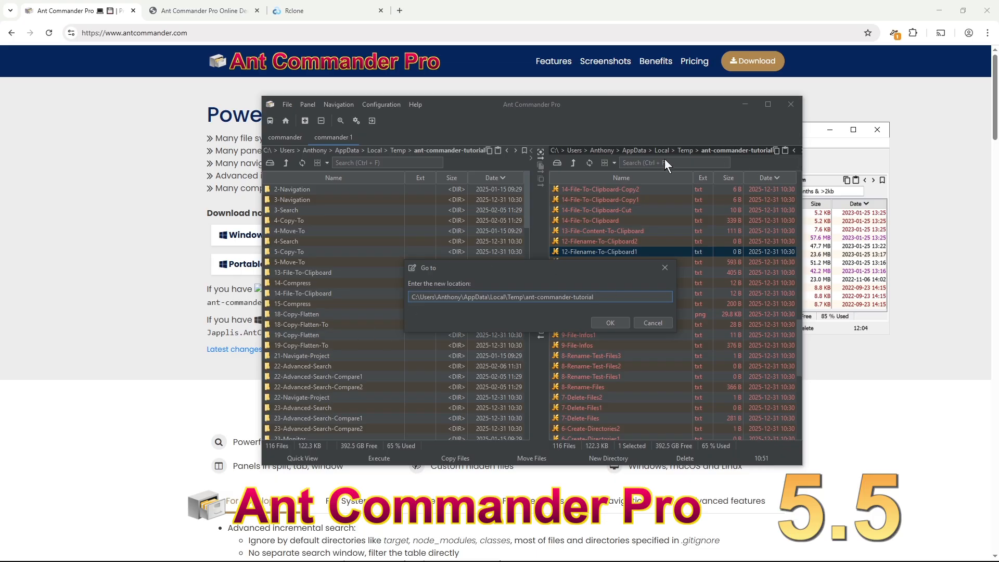
click(653, 323)
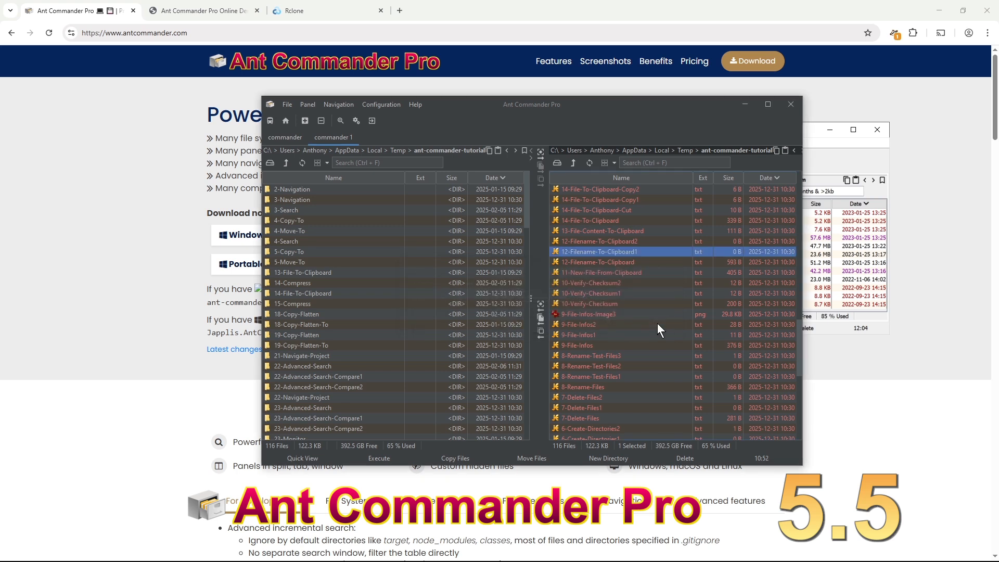
click(386, 104)
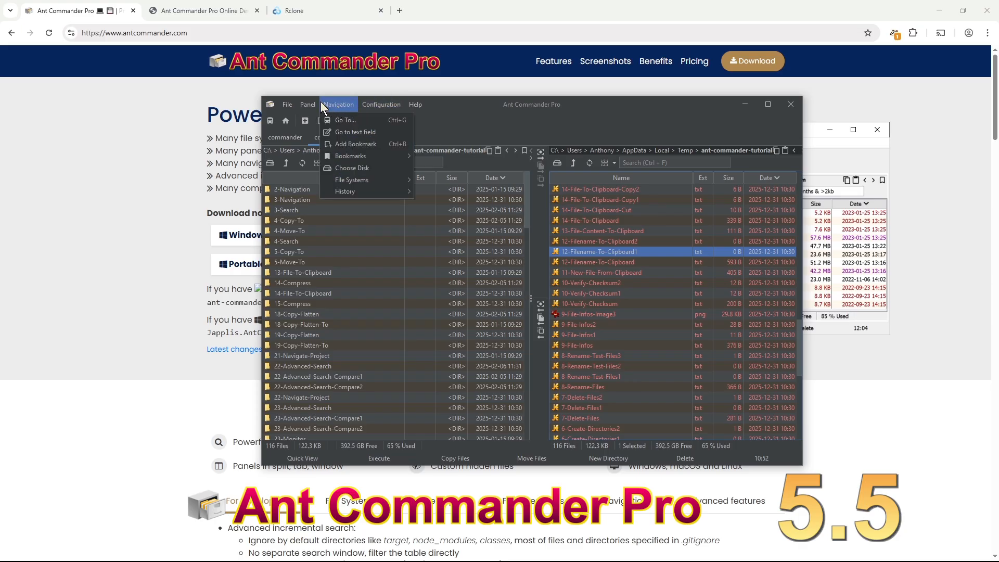
mouse_move(424, 103)
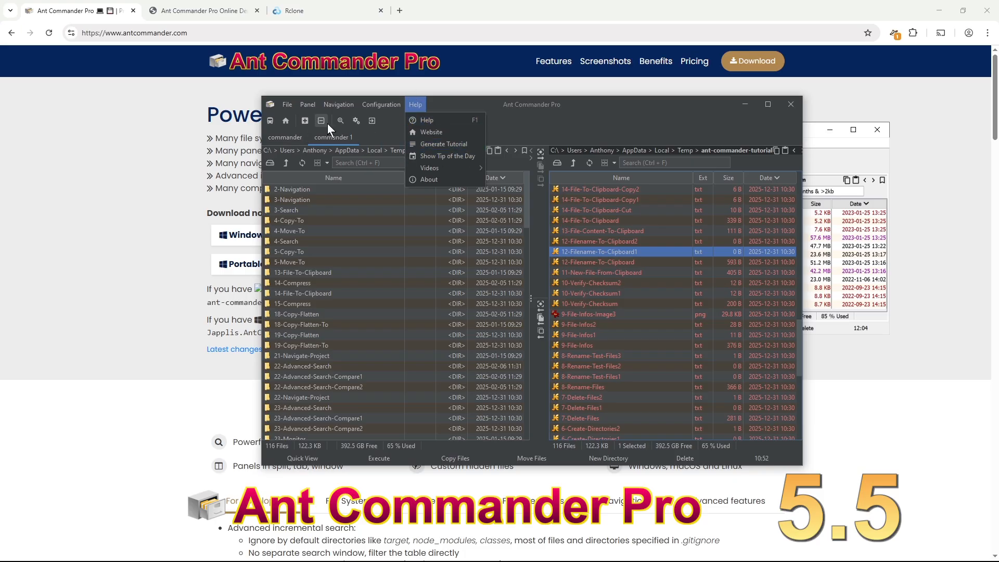
click(434, 104)
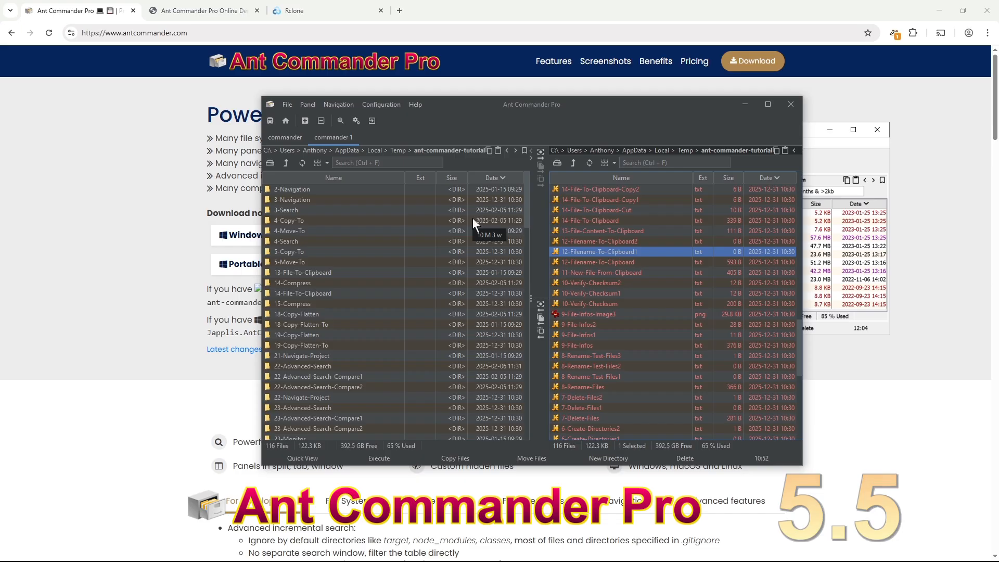
click(621, 285)
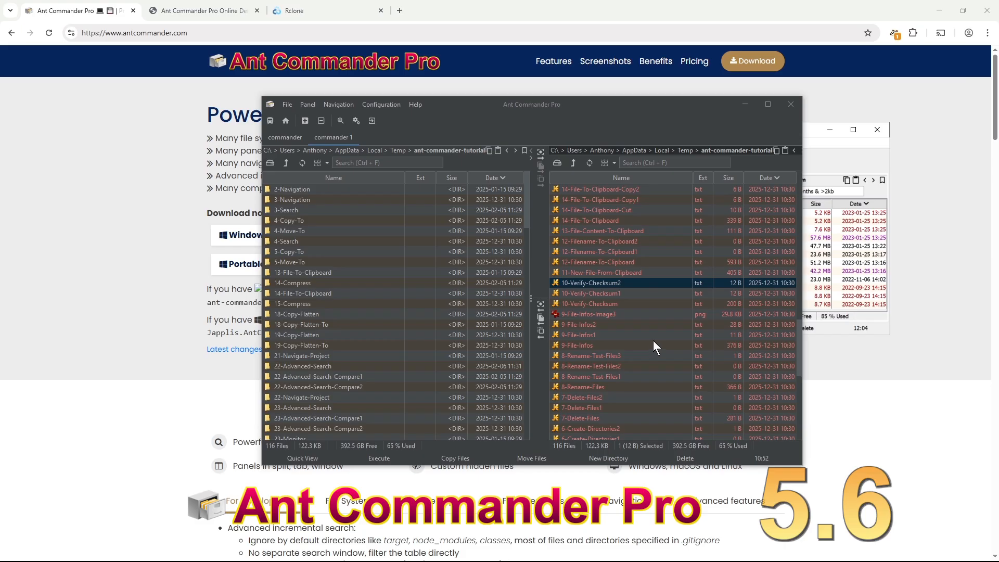
- Browse into 21-Navigate-Project's nested src/test folders, then return to ant-commander-tutorial
click(573, 163)
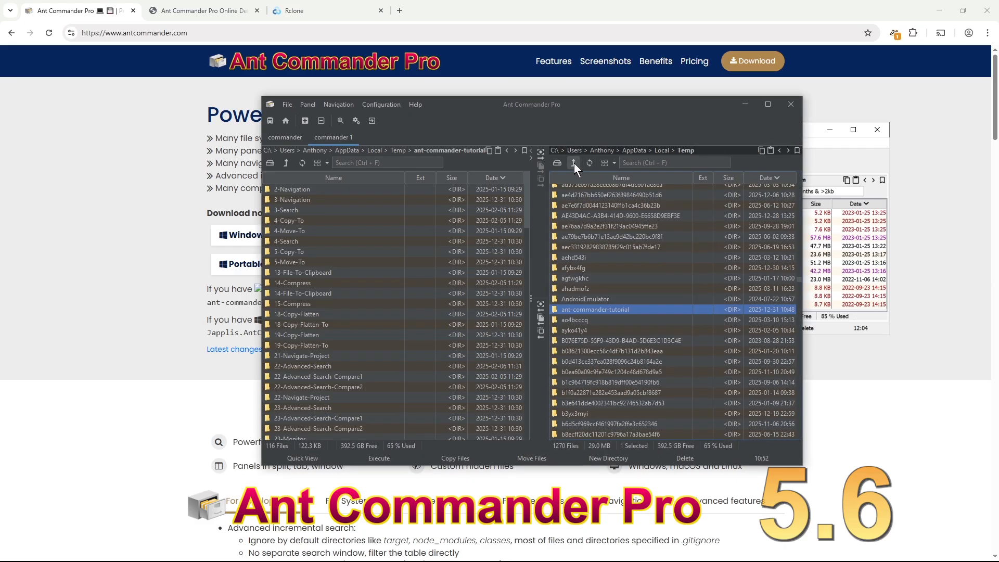
double_click(616, 310)
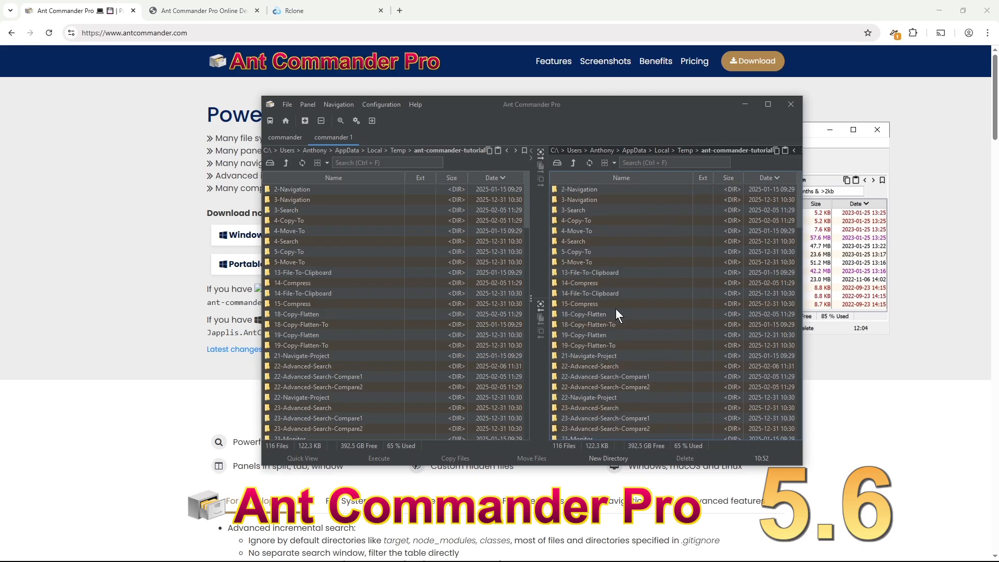
scroll(628, 276, down, 6)
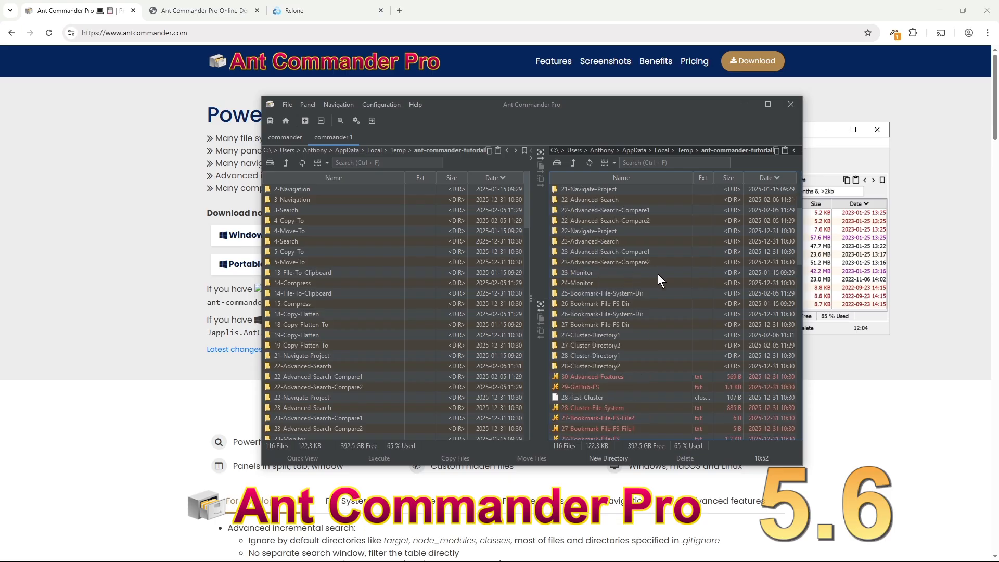
scroll(658, 276, up, 3)
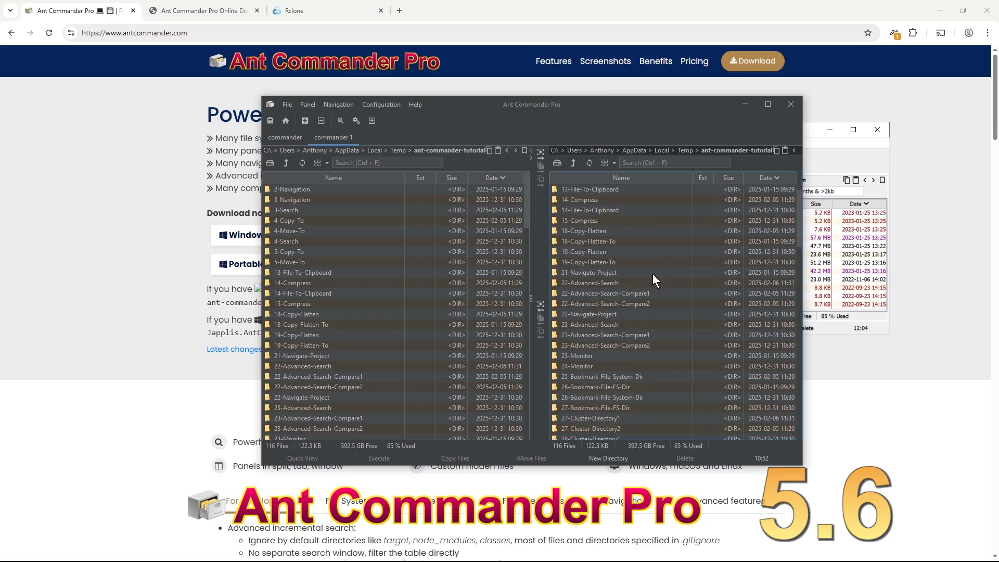
double_click(631, 275)
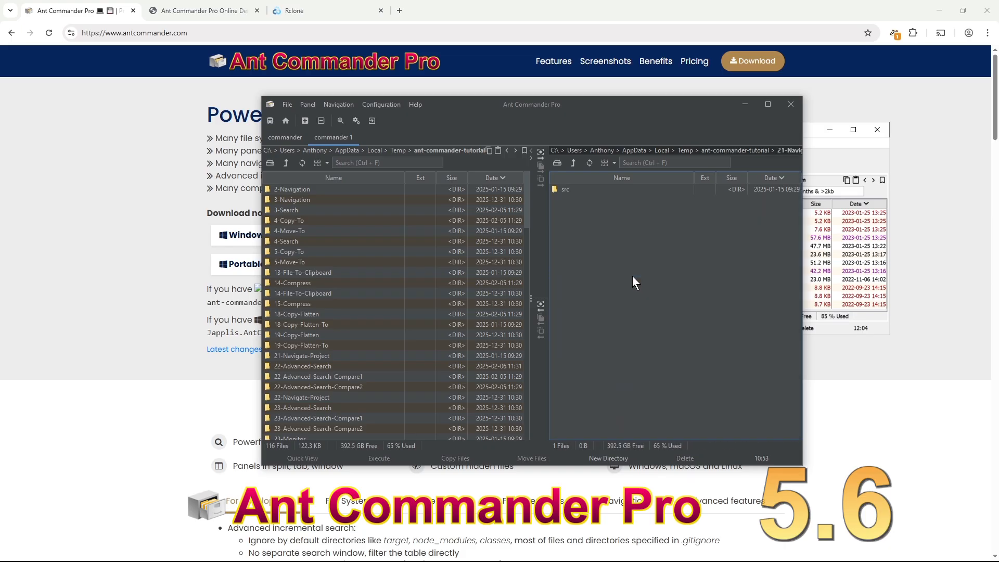
double_click(593, 190)
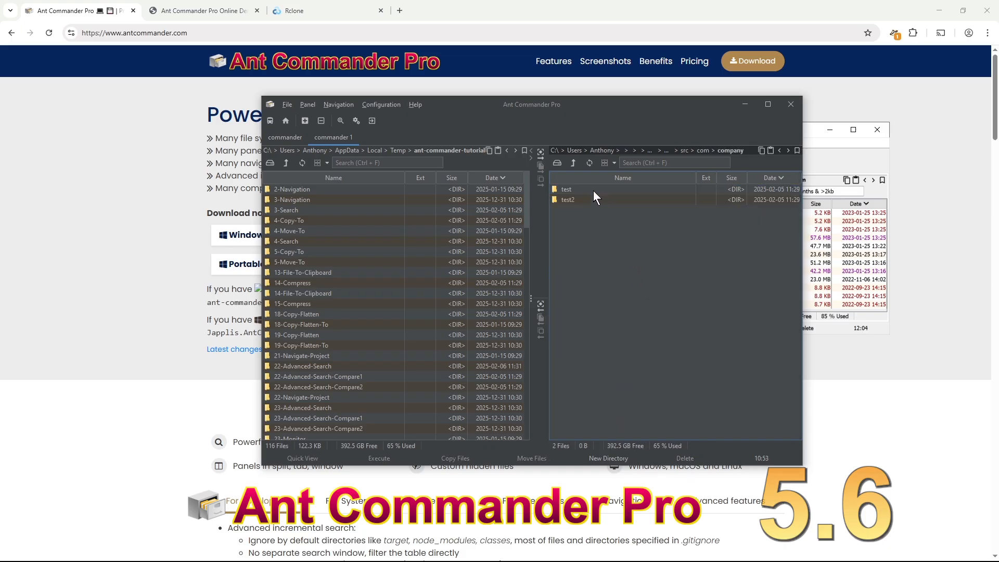
double_click(593, 191)
key(alt)
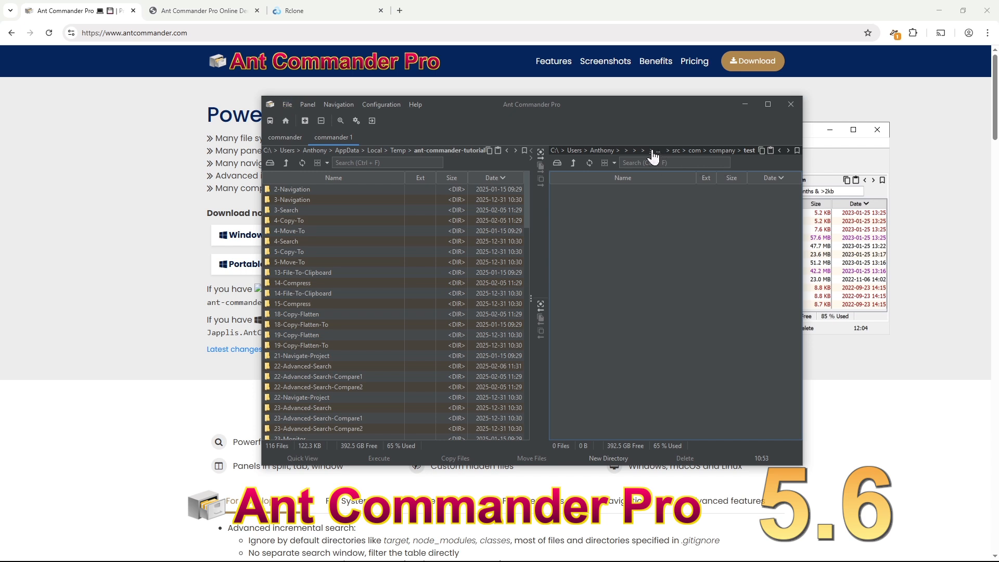
click(658, 154)
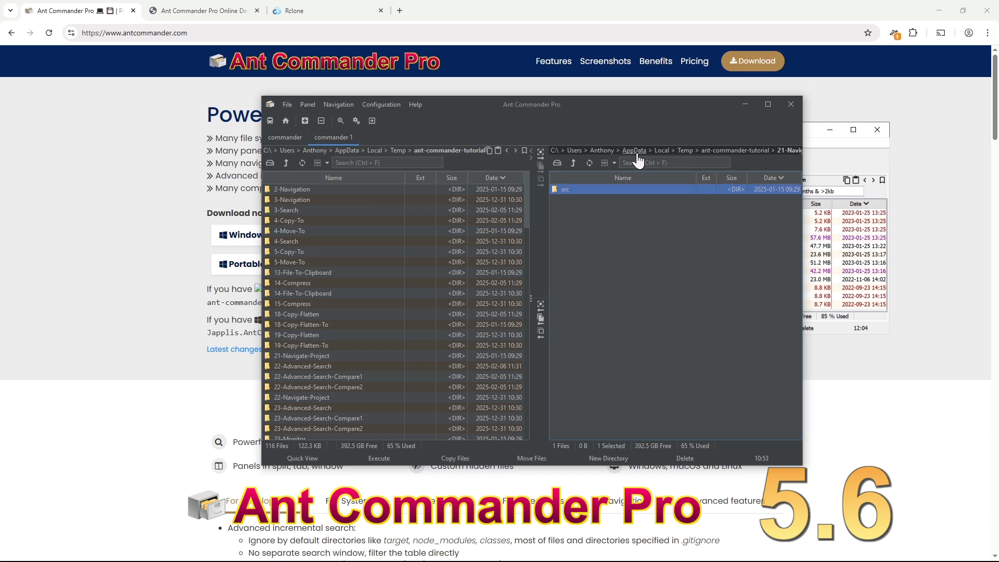
click(745, 152)
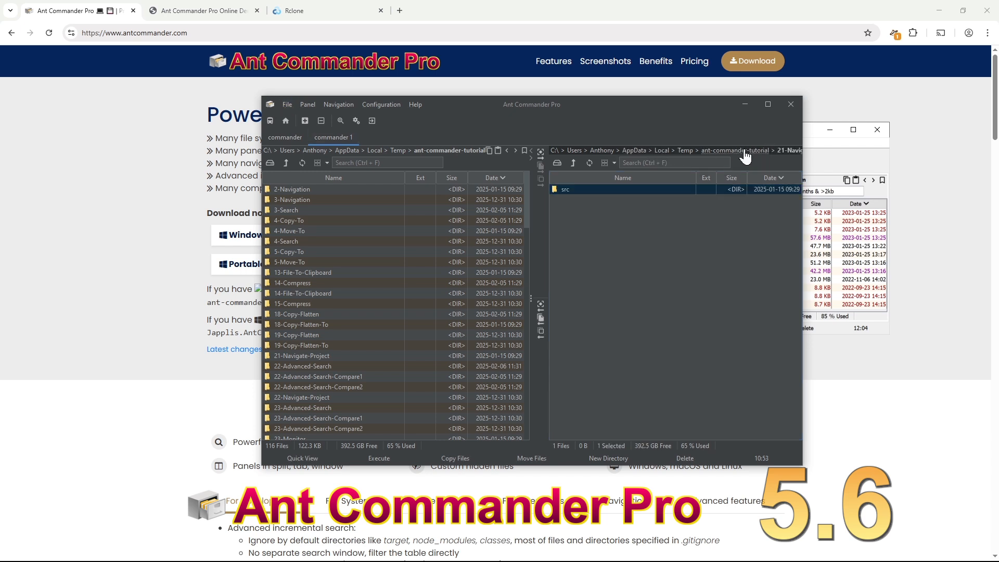
- Filter the right panel with **/.java and open World.java in the editor
click(633, 163)
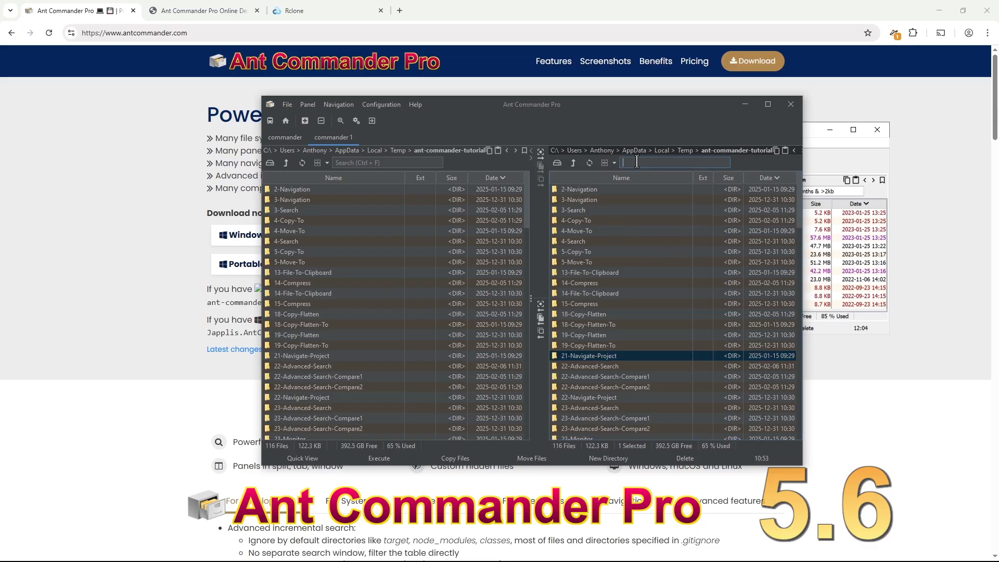
text(**/)
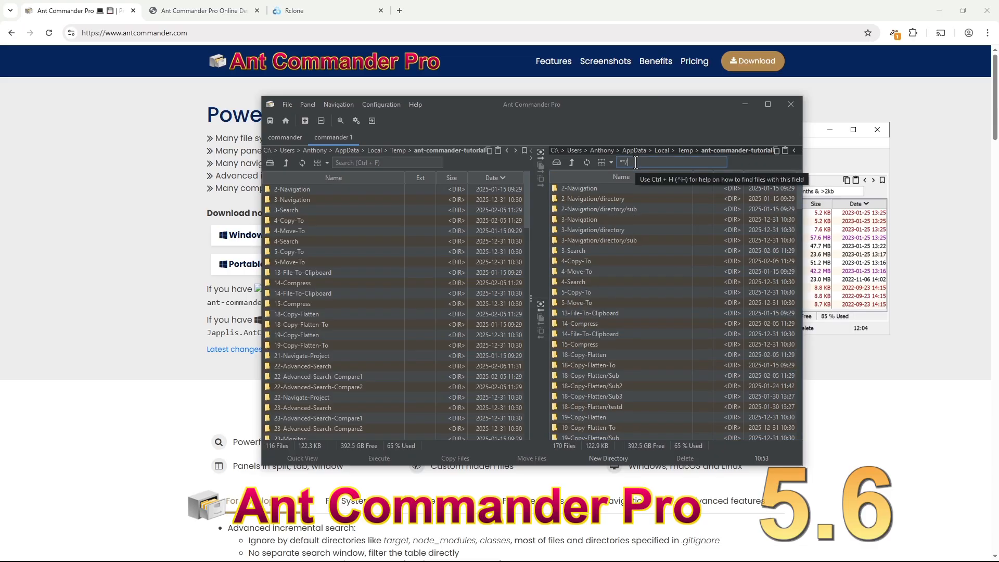
text(.java)
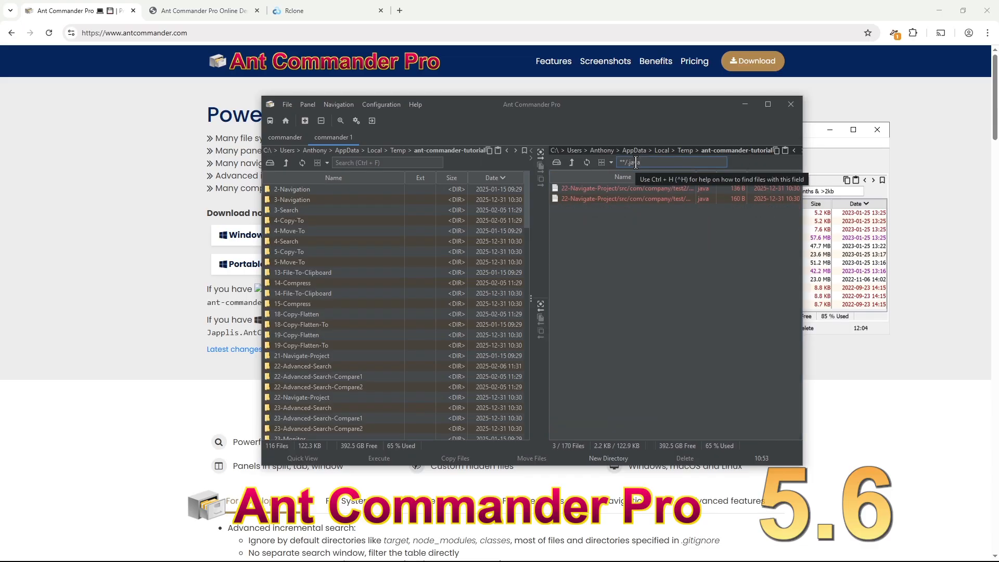
click(657, 188)
right_click(657, 189)
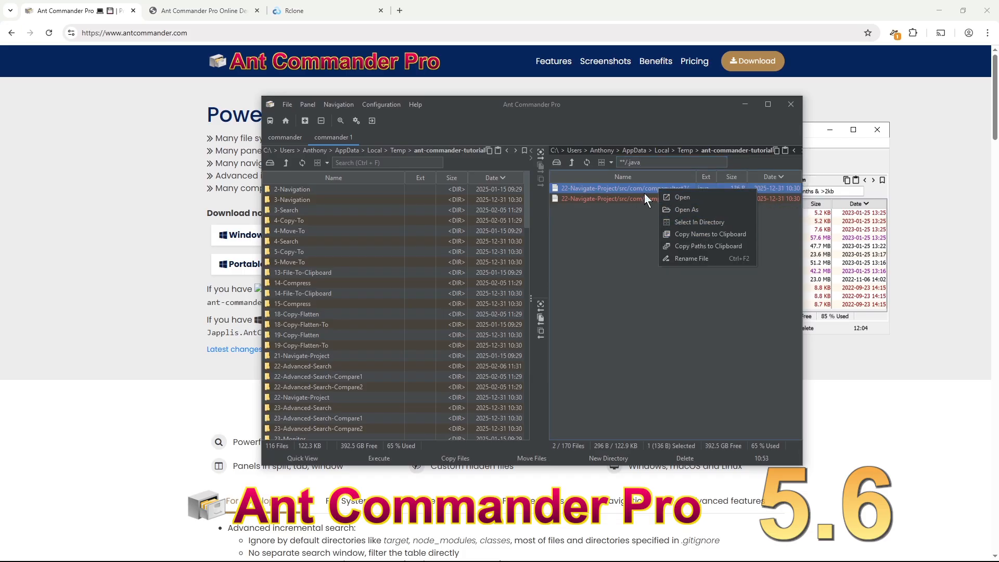
click(617, 187)
double_click(618, 188)
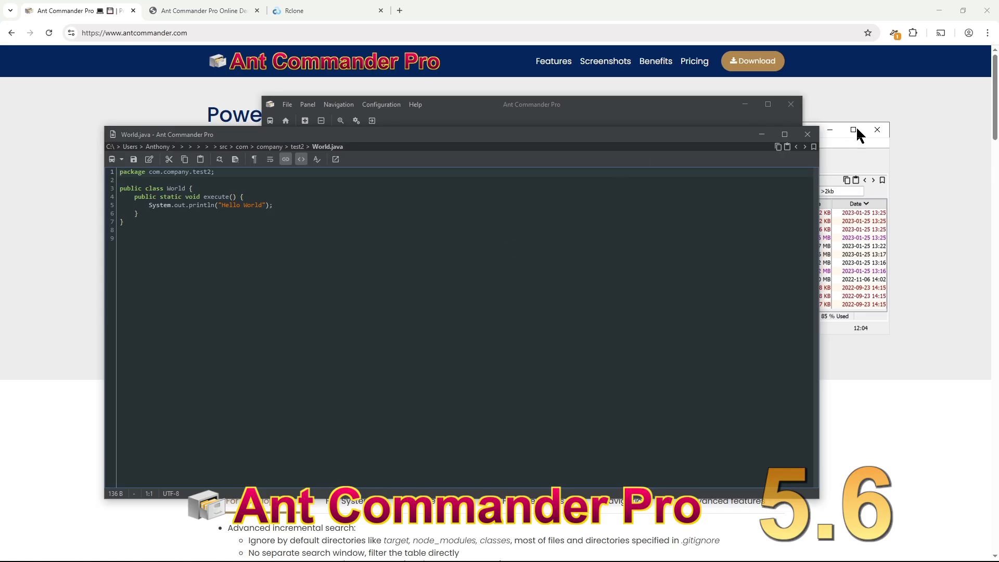
- Open Hello.java, jump to the World class definition and back, then close the editor
click(600, 200)
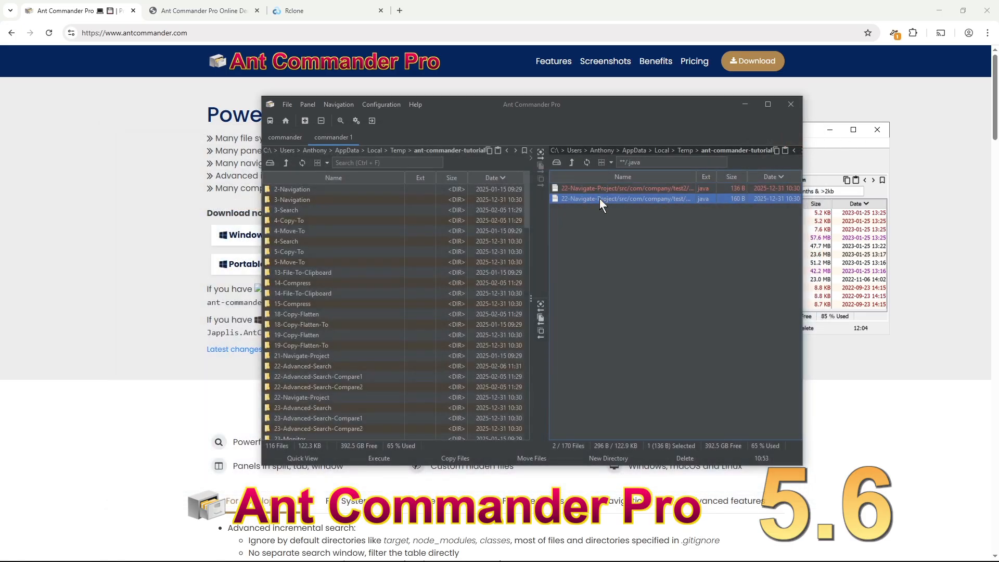
double_click(599, 198)
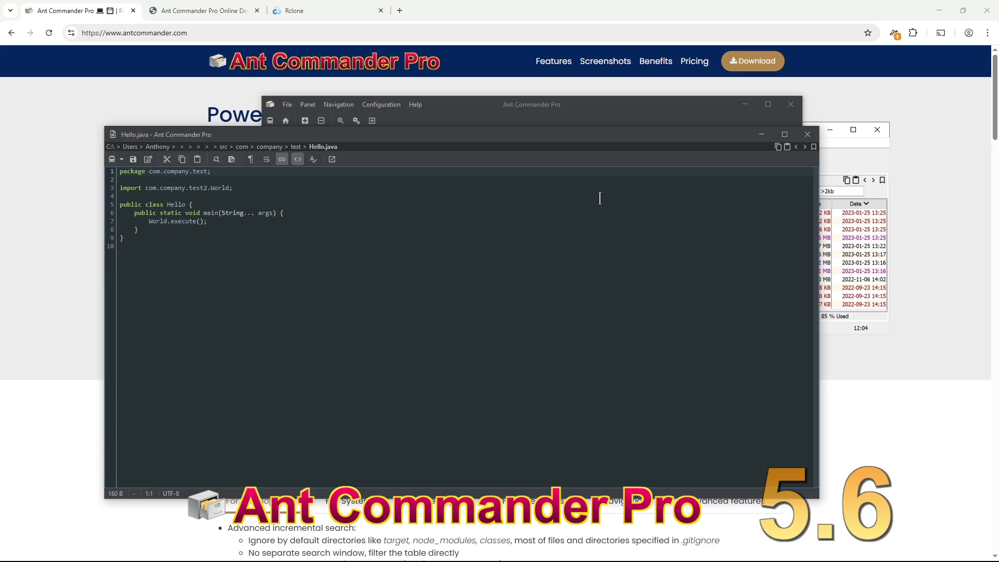
click(220, 188)
click(218, 188)
click(230, 161)
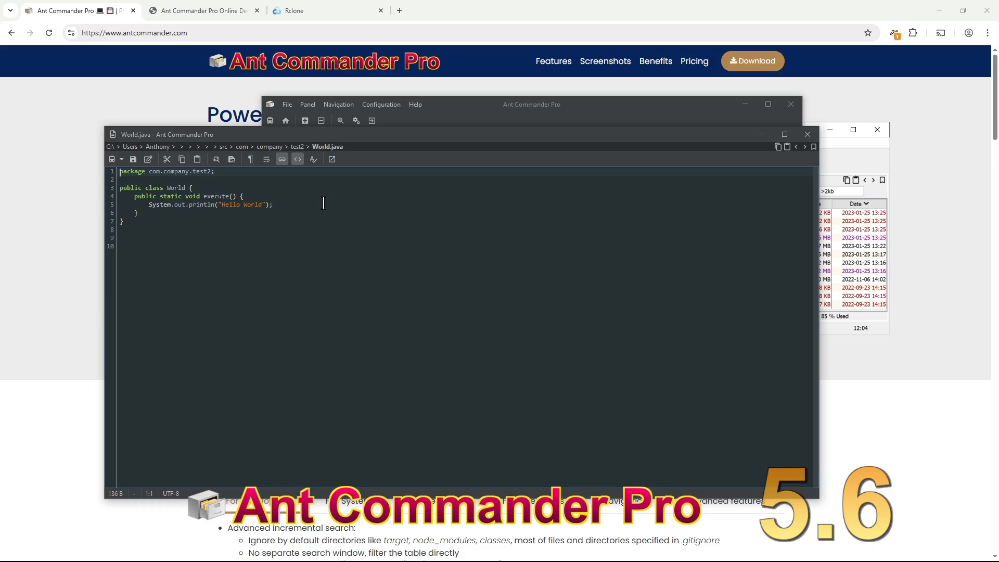
key(alt+Left)
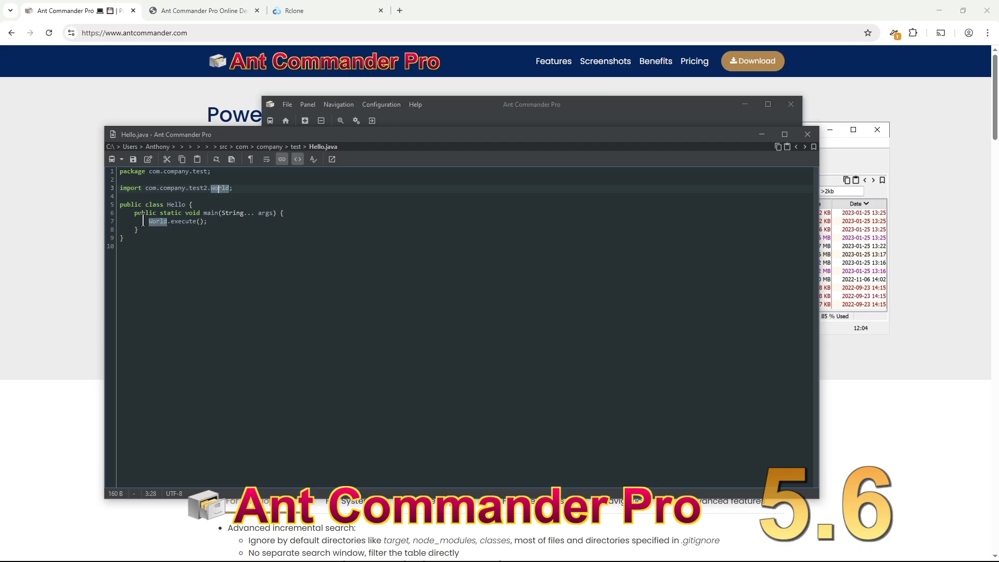
click(144, 237)
click(806, 136)
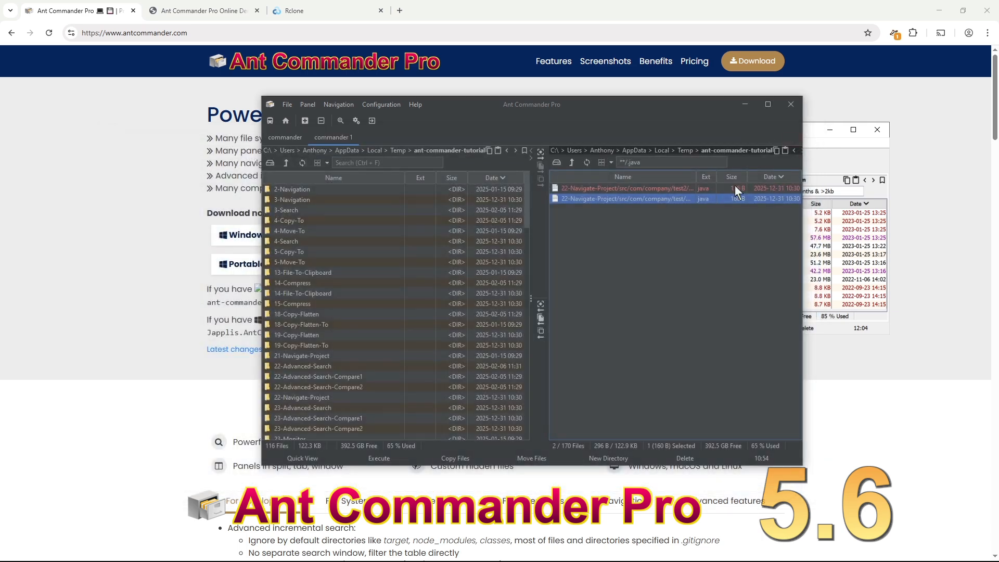
- Clear the .java filter, sort by Name, and quick-view 1-Quick-View-F3-Image2.jpg with F3
click(749, 150)
scroll(627, 266, down, 10)
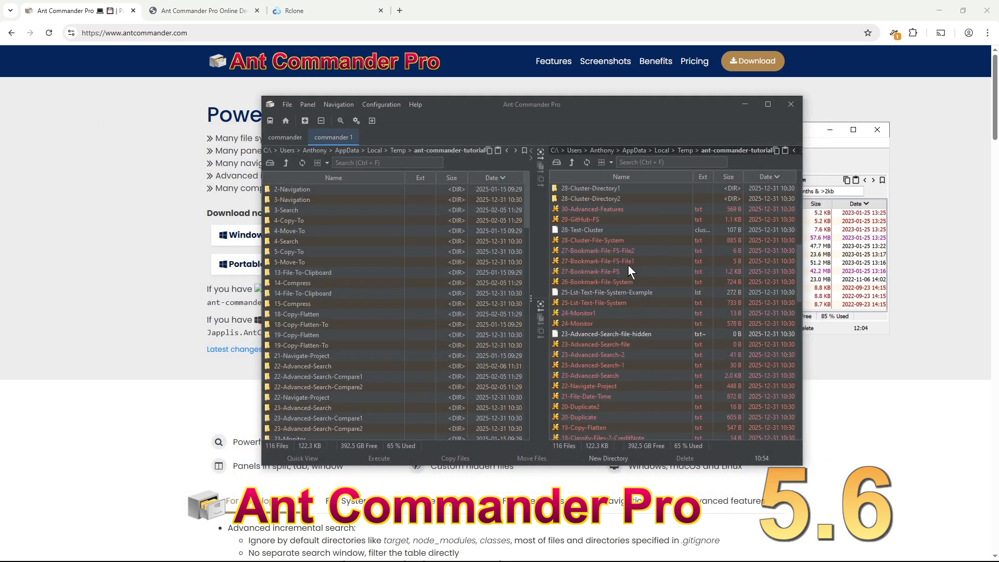
scroll(628, 265, down, 5)
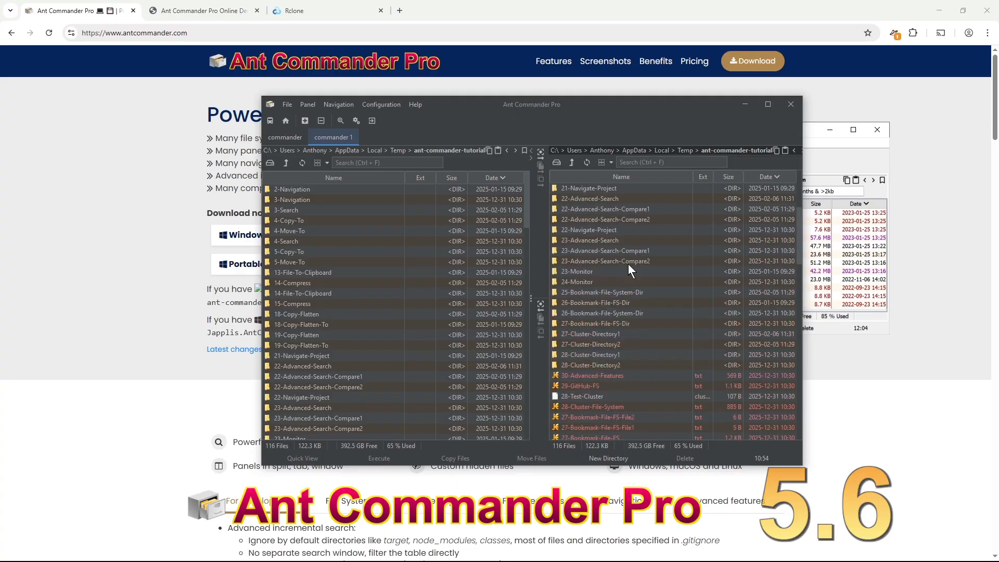
click(617, 176)
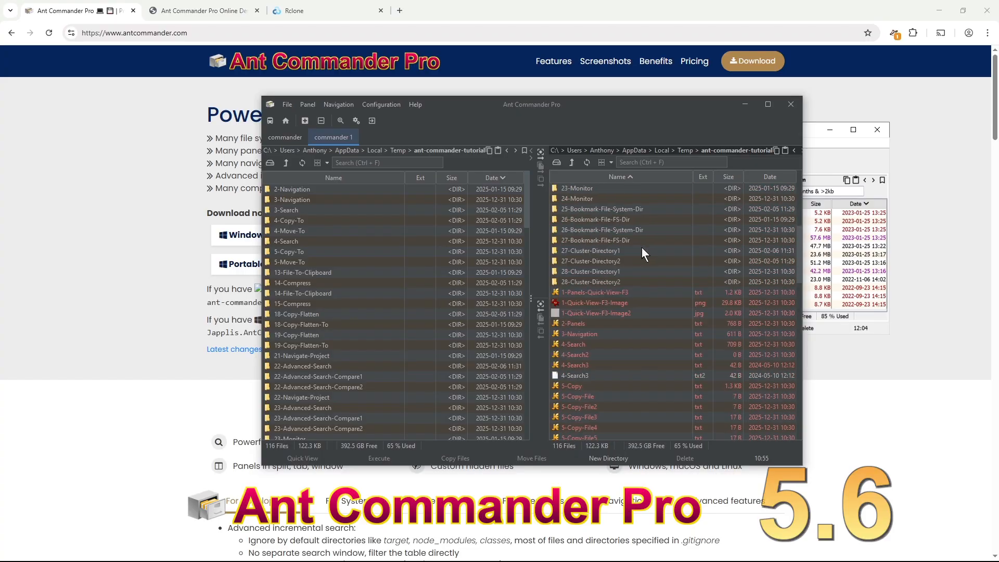
click(613, 314)
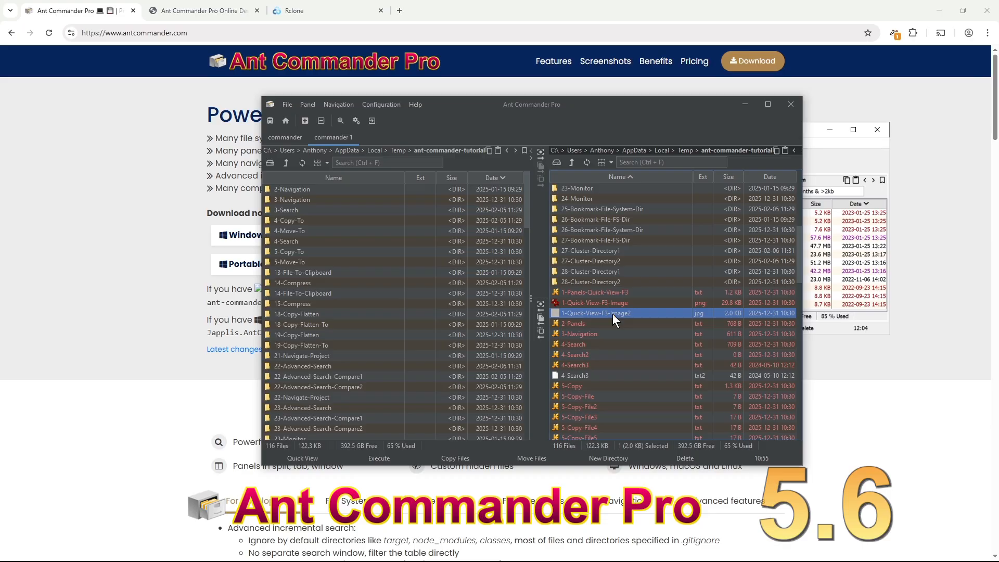
key(F3)
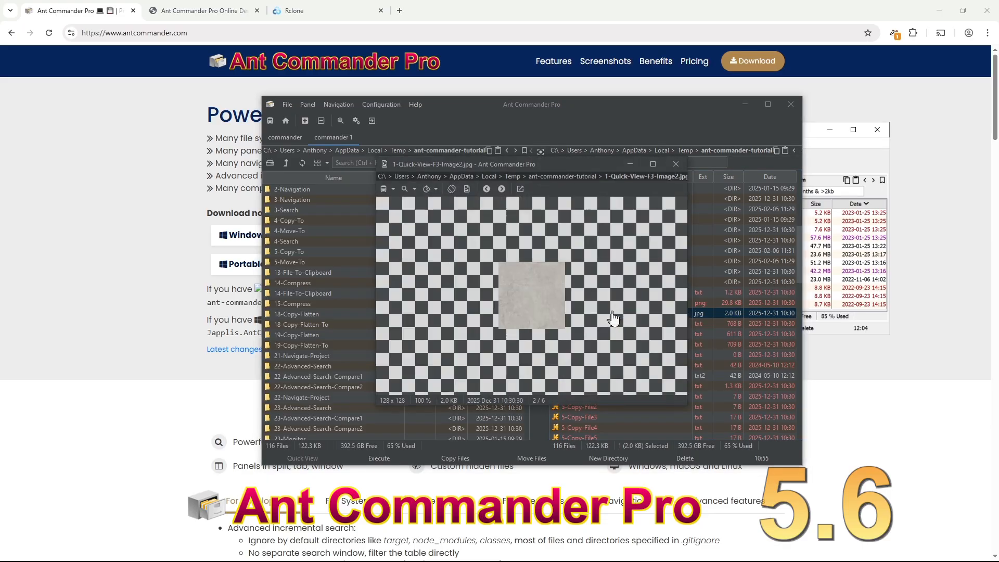
- Check the viewer's zoom options and step to the next image and back
click(414, 188)
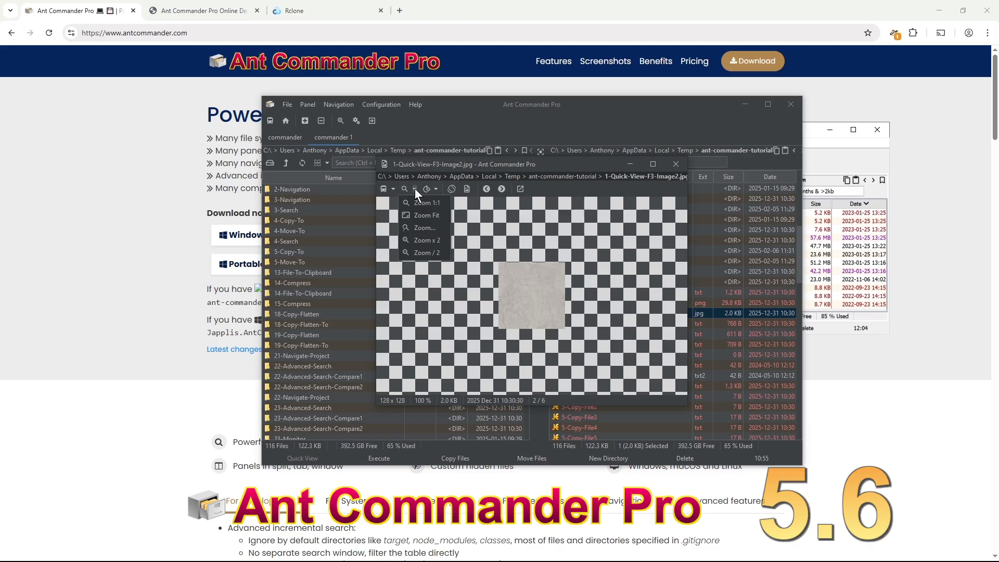
click(540, 297)
scroll(539, 291, up, 11)
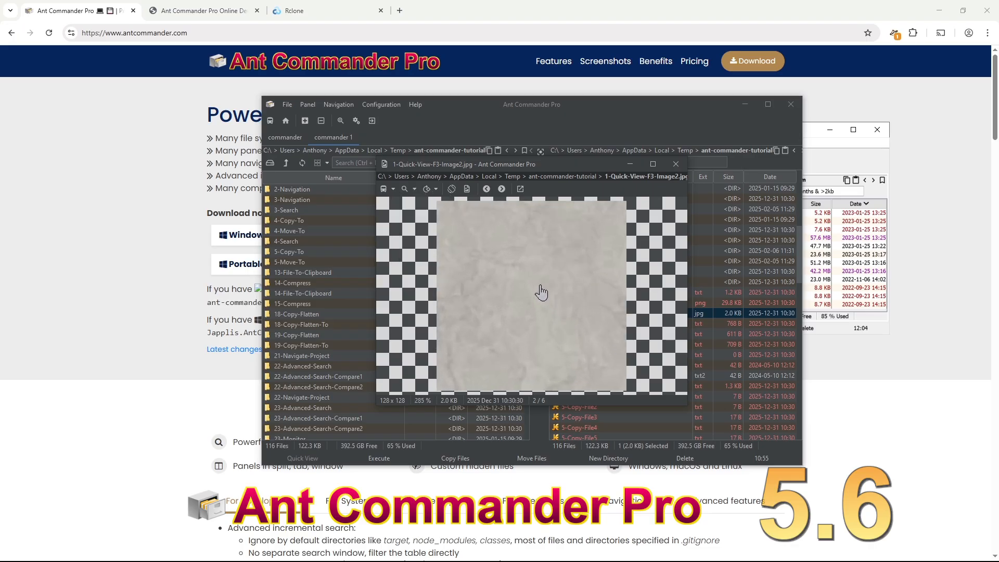
scroll(541, 293, up, 1)
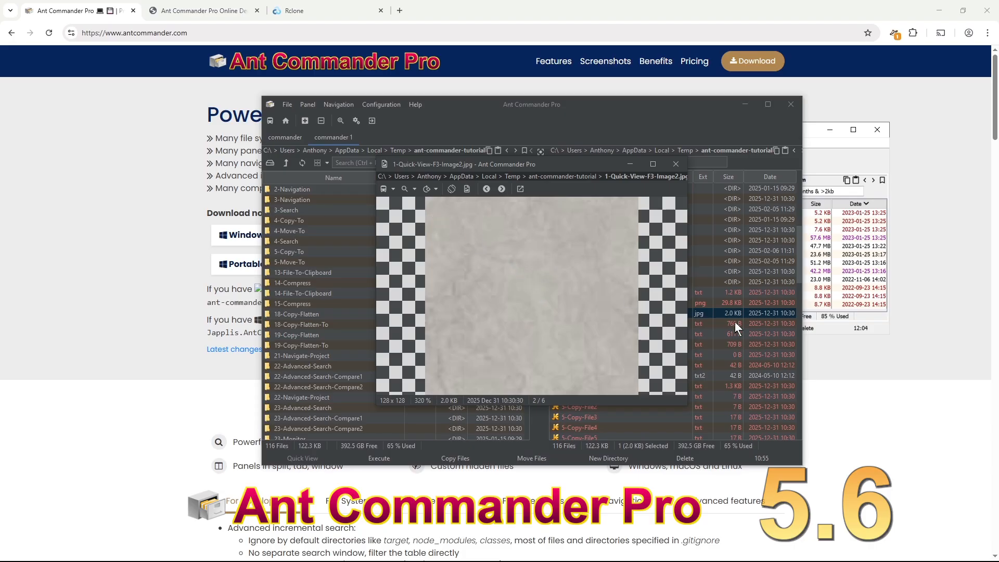
scroll(558, 299, down, 4)
scroll(558, 299, down, 6)
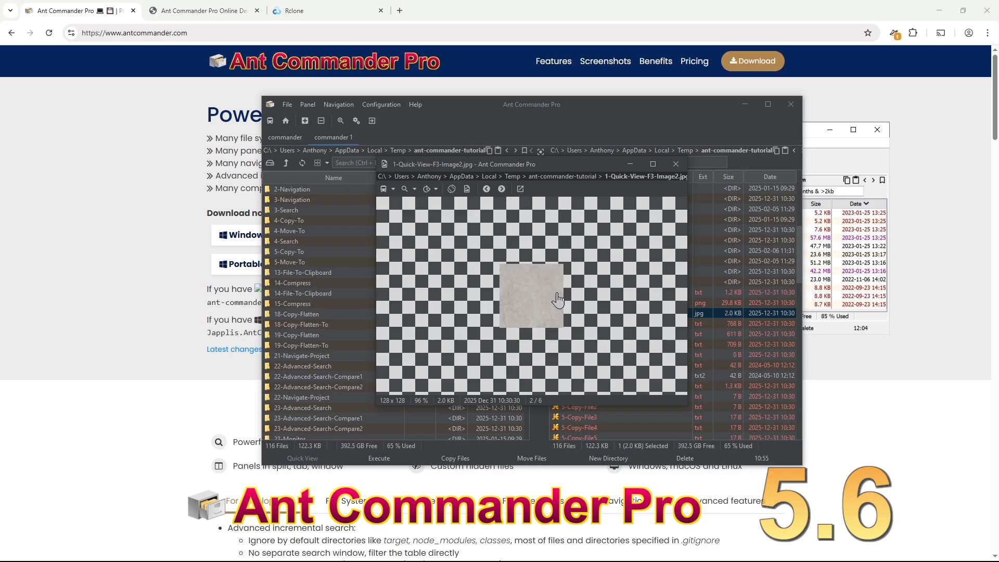
scroll(532, 305, up, 2)
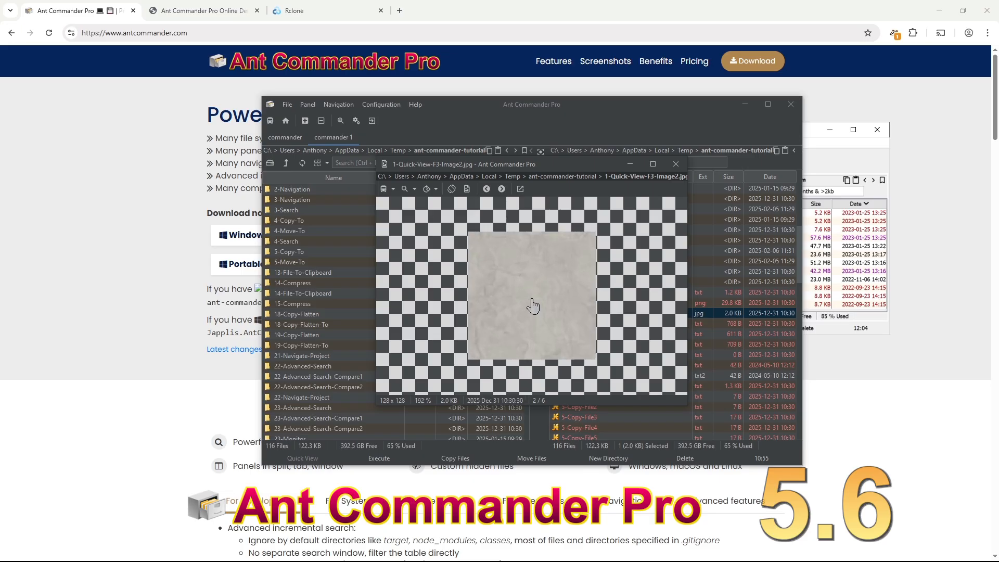
click(499, 189)
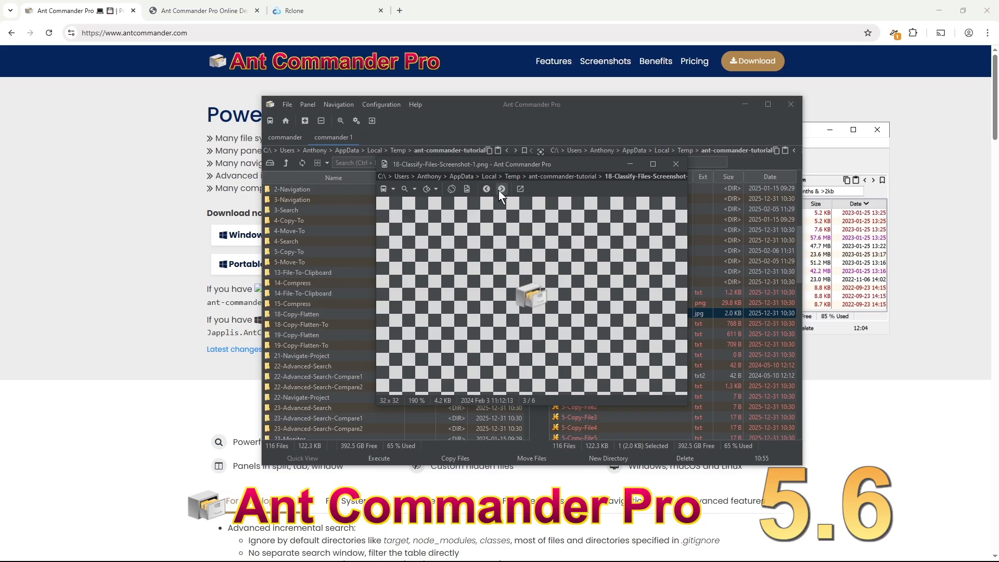
click(485, 189)
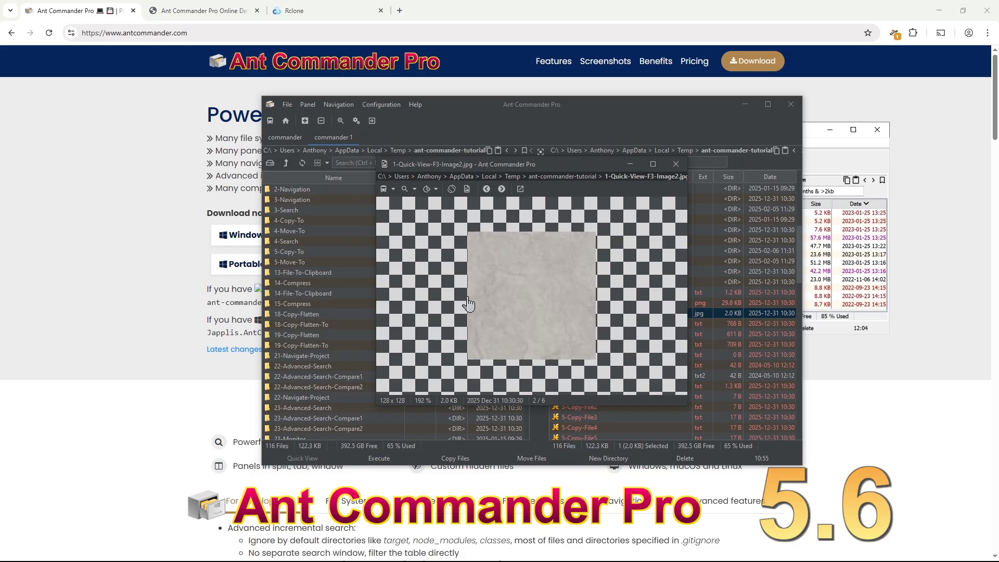
click(415, 188)
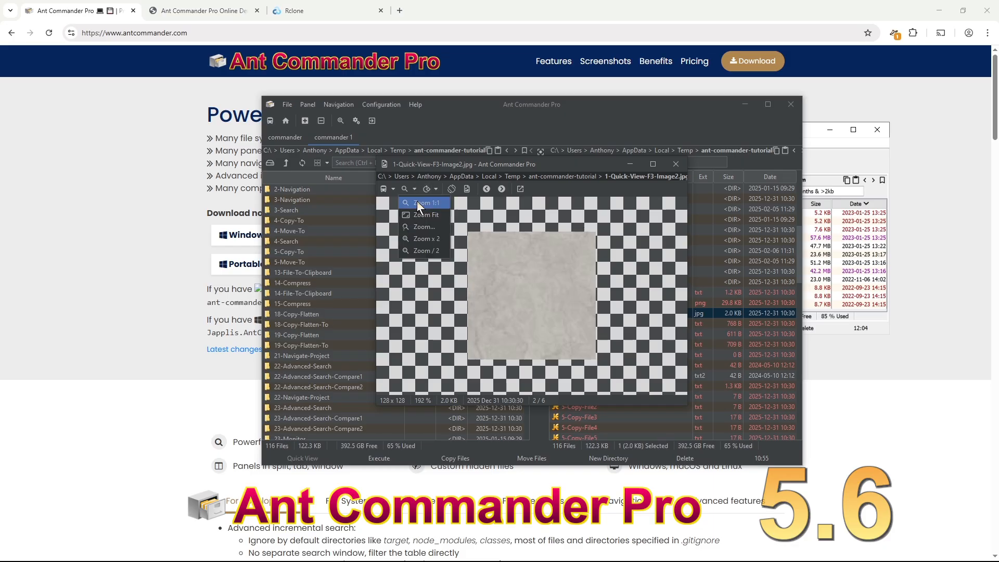
- Set a custom zoom of 5 (500%) on the preview image
click(427, 226)
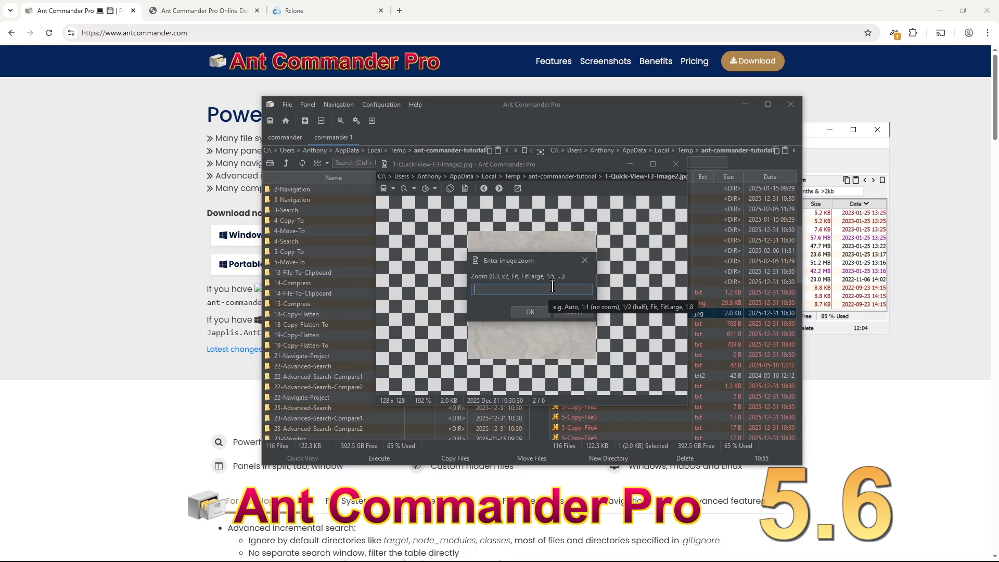
text(x5)
key(Return)
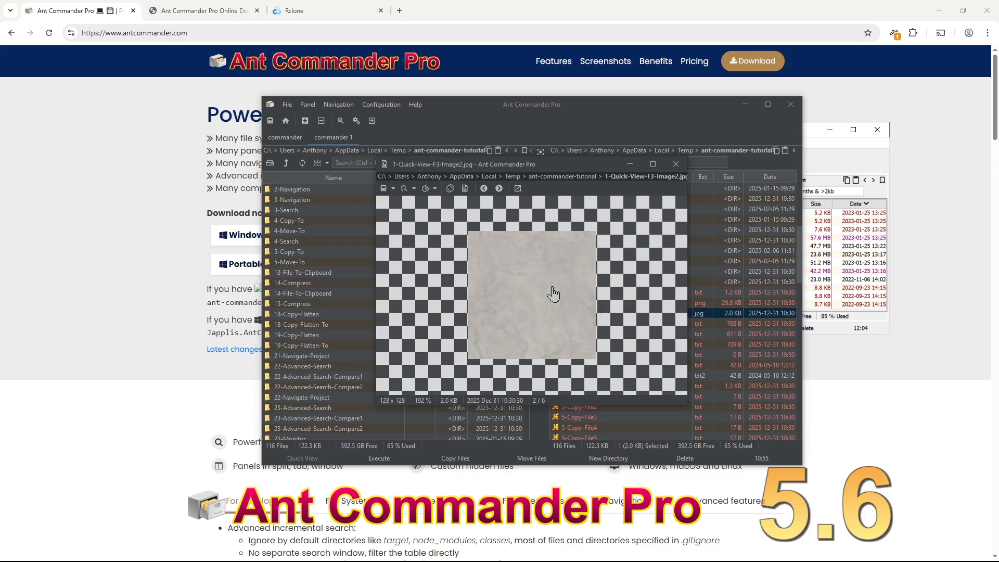
click(413, 189)
click(421, 226)
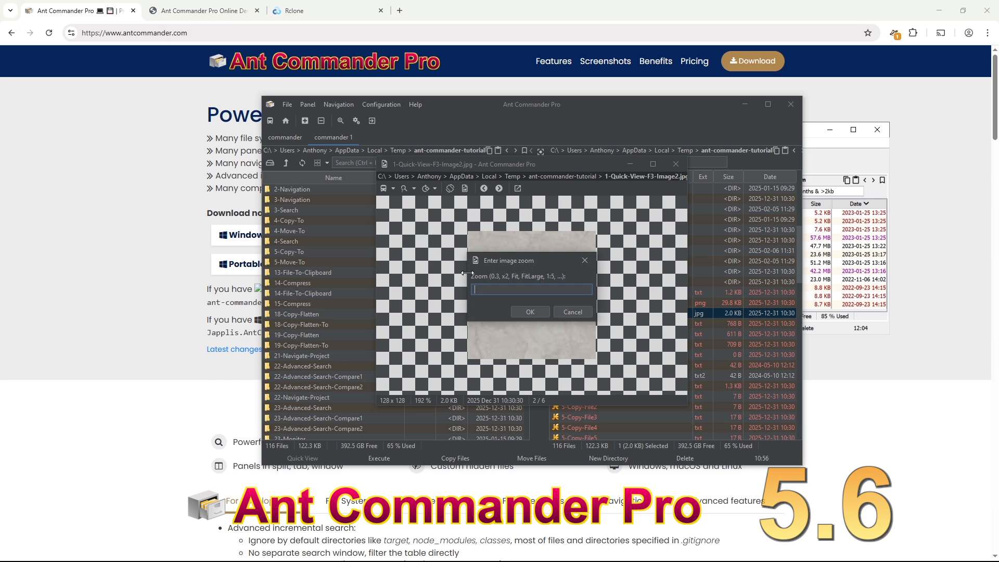
text(5.)
key(Return)
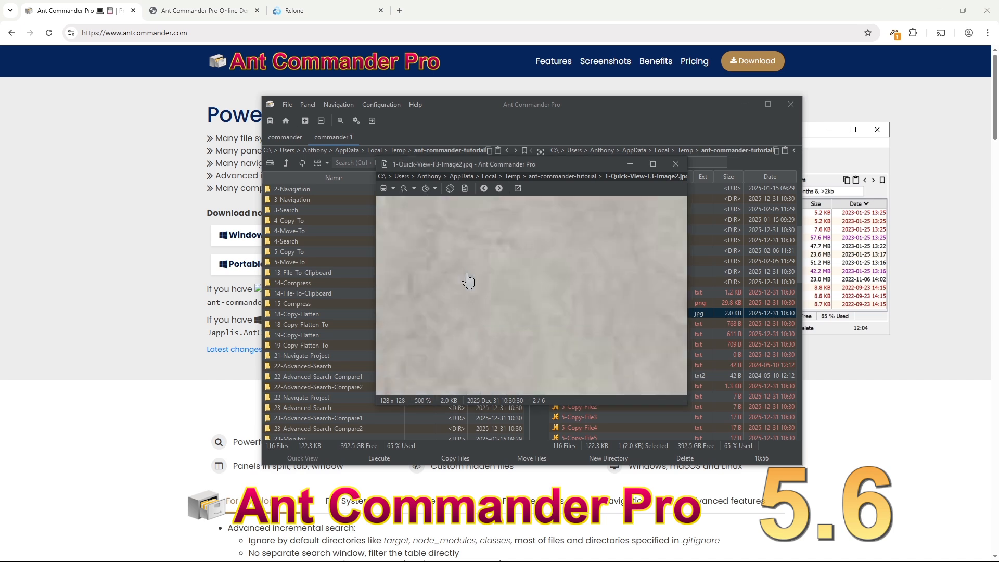
scroll(494, 286, down, 3)
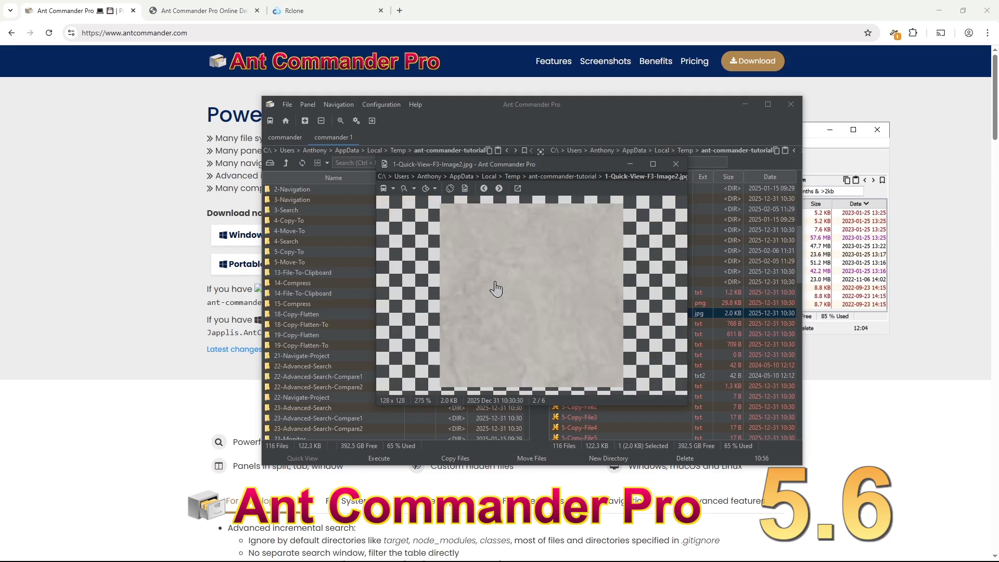
click(414, 188)
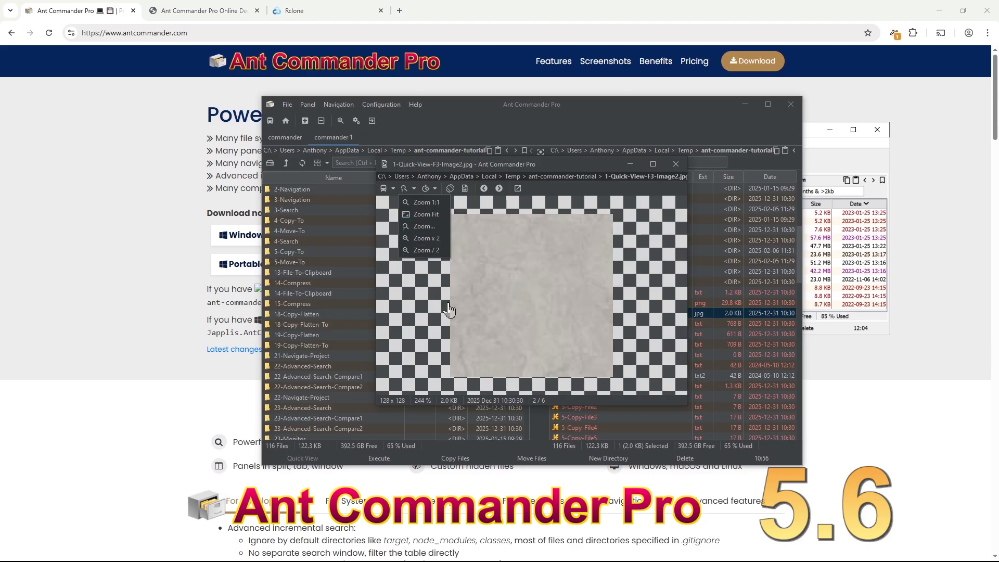
click(431, 323)
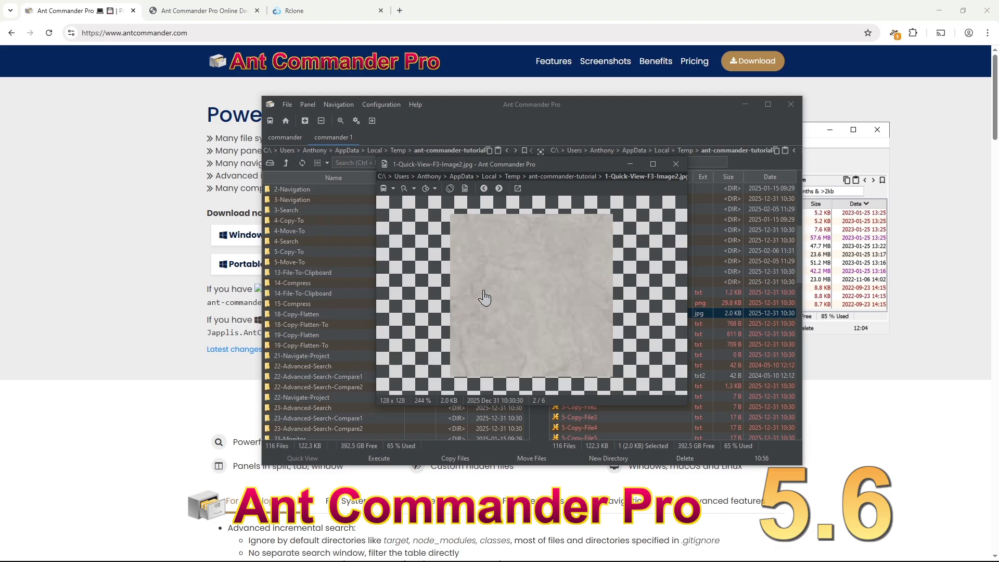
- Close the image viewer and open a Command Line Pro panel
click(305, 121)
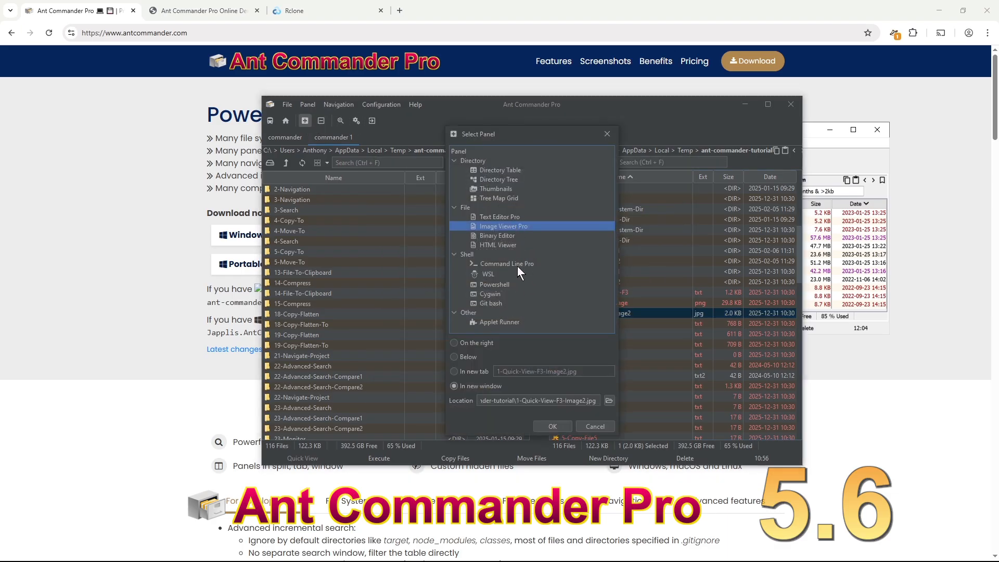
click(516, 265)
click(551, 426)
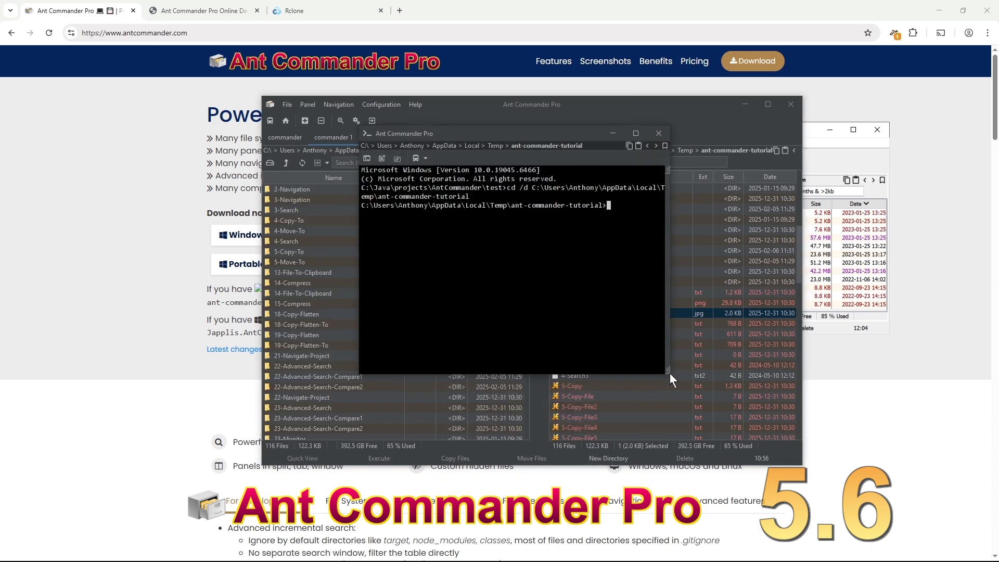
- Widen the Command Line Pro window by dragging its right edge
drag(669, 373, 799, 375)
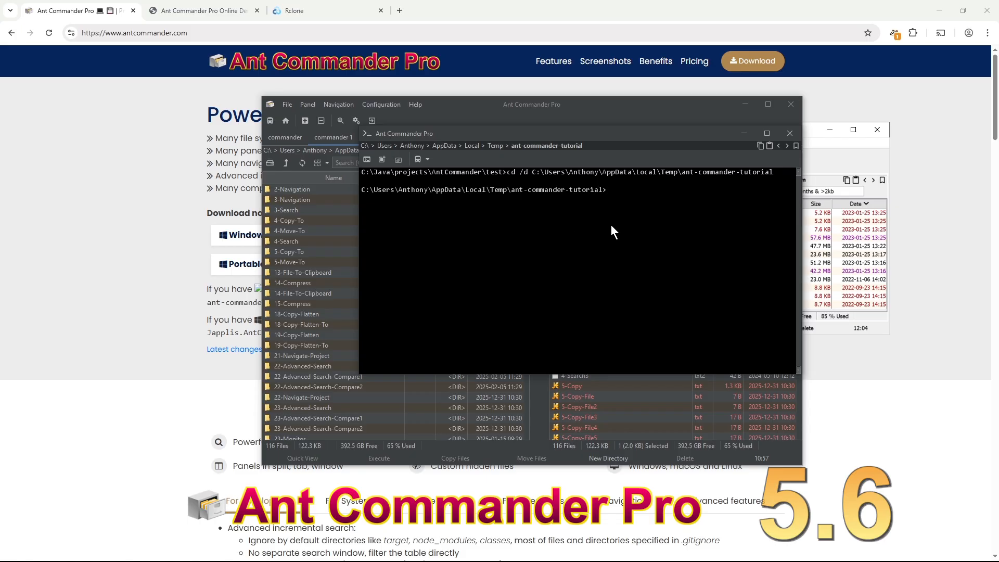
- Close the terminal and open the online help documentation from Help > Help
click(789, 134)
click(422, 106)
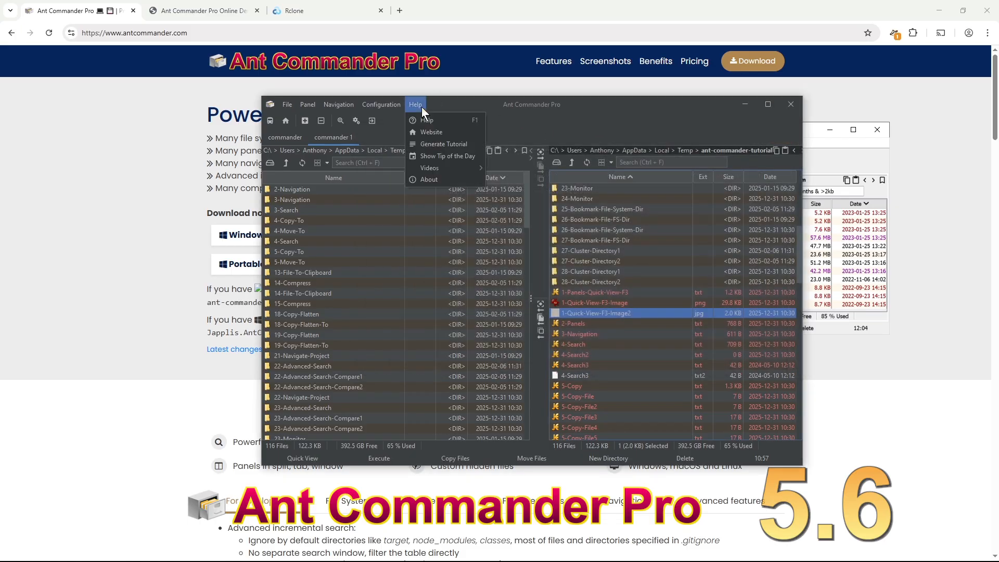
click(434, 133)
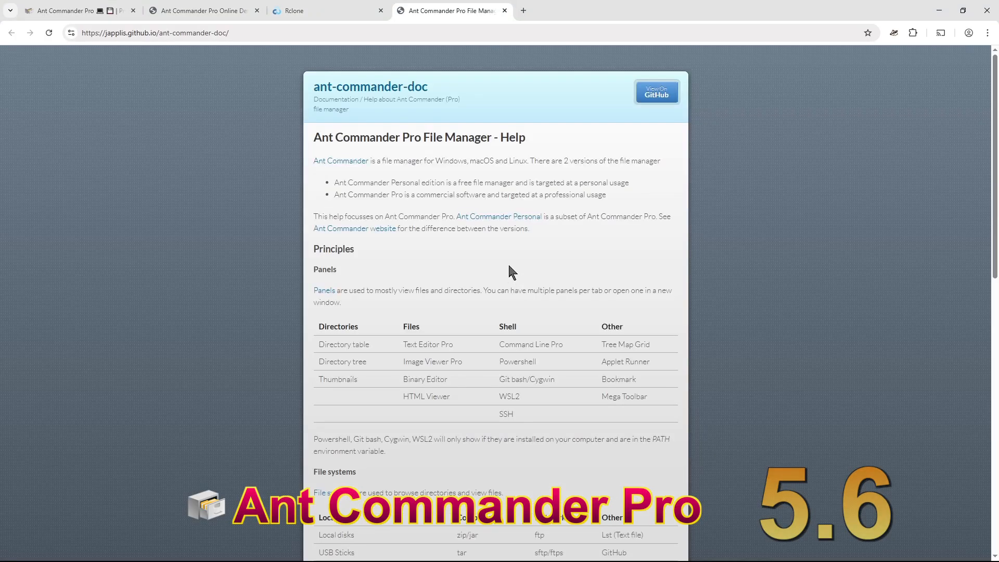
scroll(338, 198, down, 3)
scroll(312, 219, down, 5)
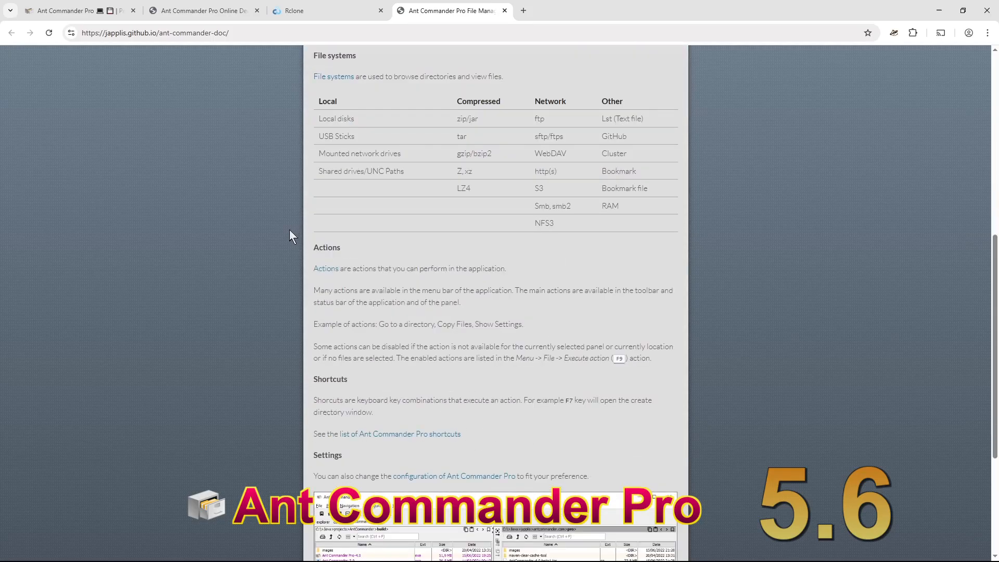
- Read the Actions > Copy Files docs, noting Mac rename/delete shortcuts, then return to the homepage tab
click(322, 270)
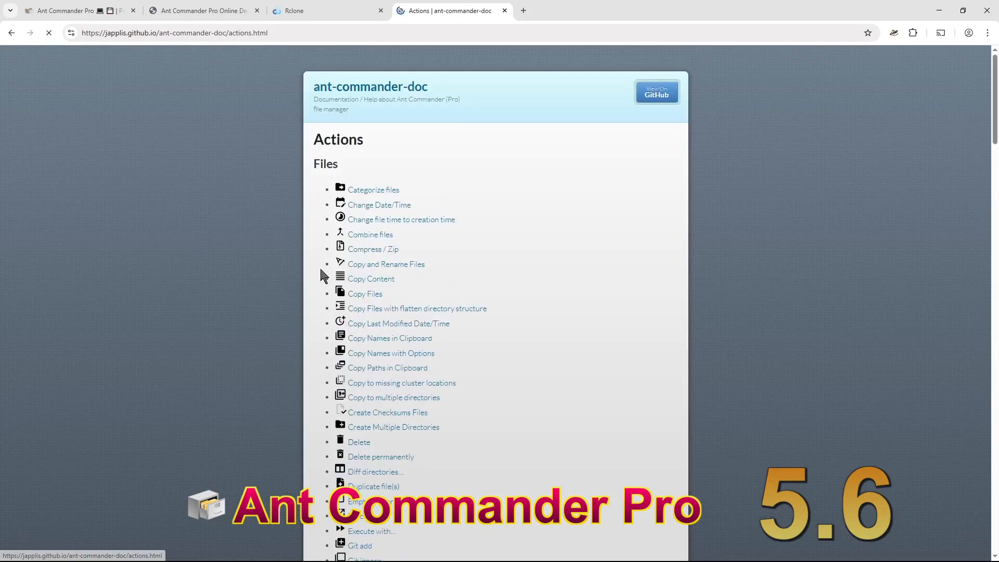
click(373, 294)
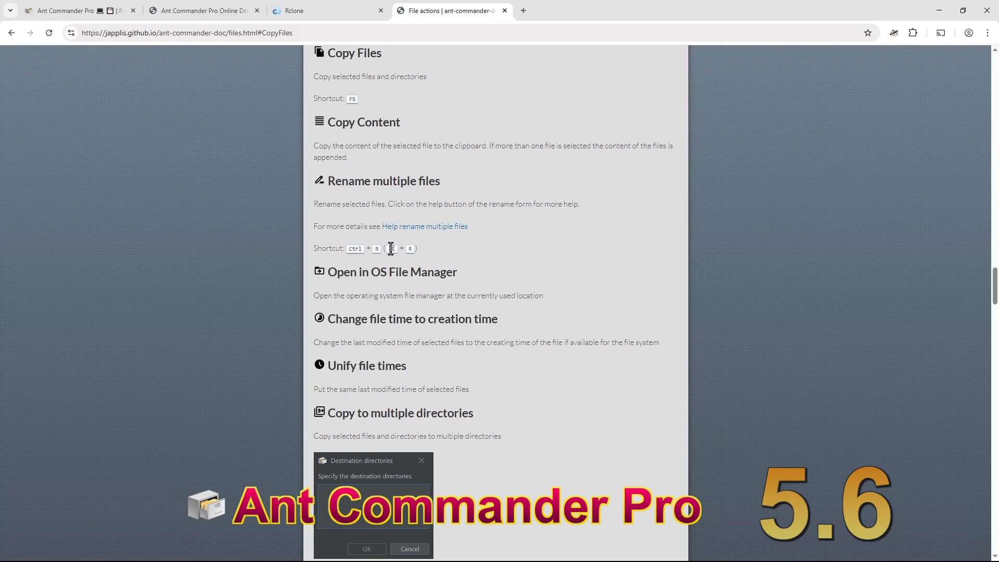
drag(390, 247, 396, 249)
scroll(500, 234, down, 10)
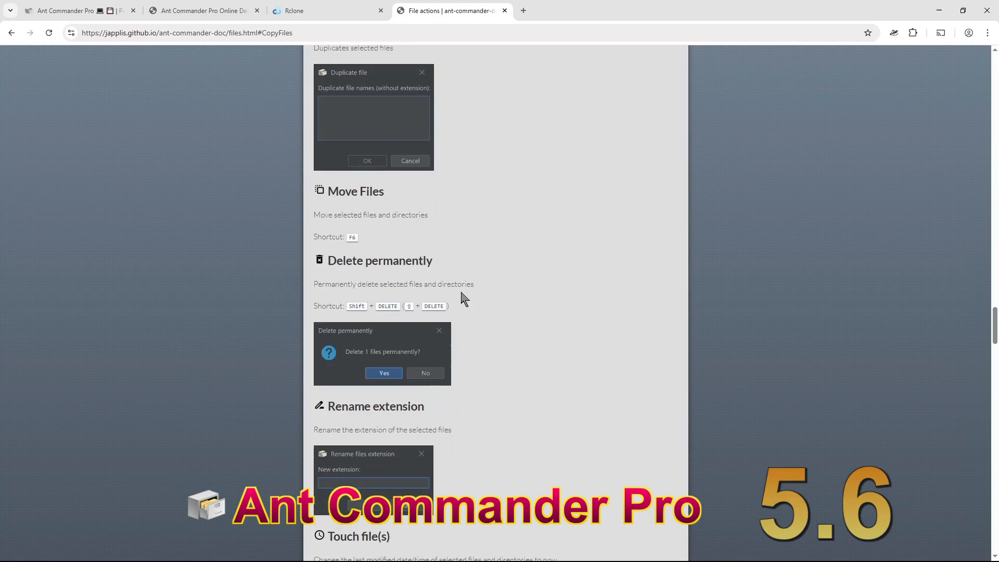
drag(408, 306, 414, 308)
scroll(495, 260, down, 20)
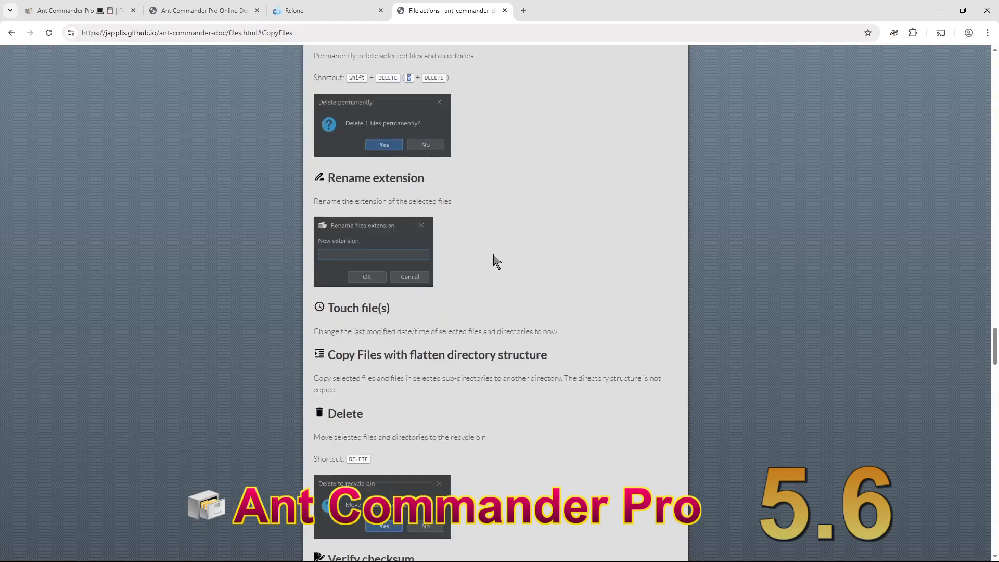
scroll(495, 260, up, 10)
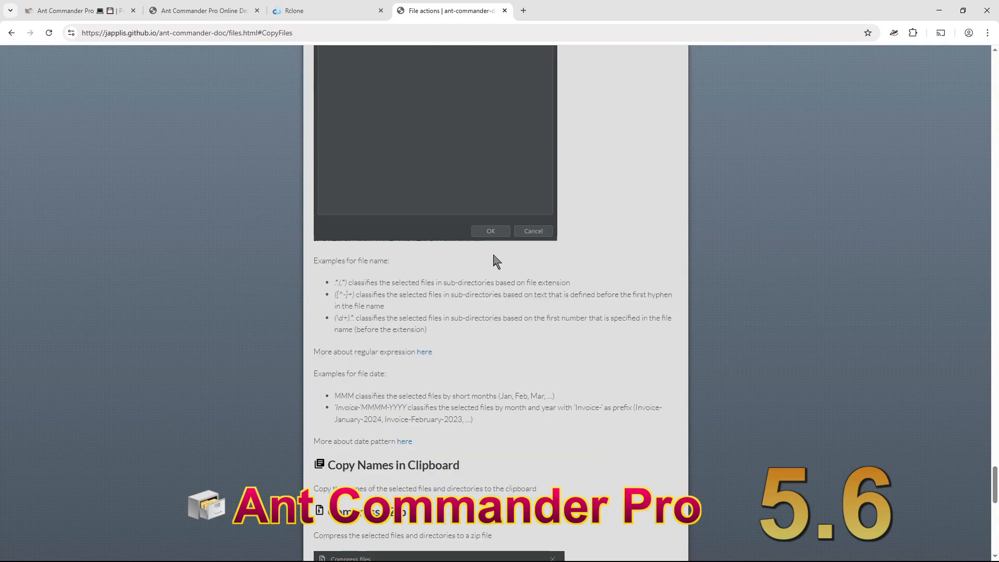
scroll(503, 265, up, 10)
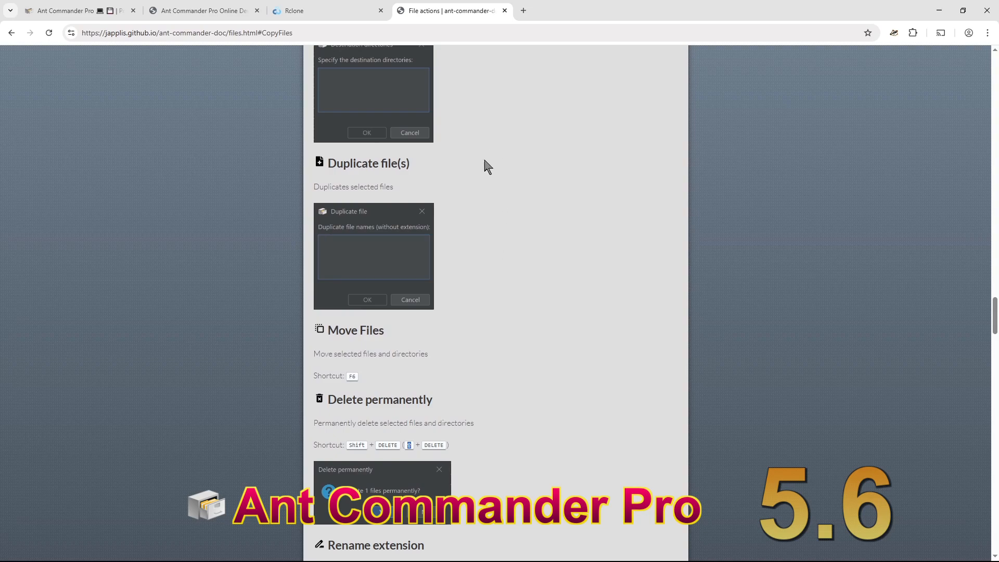
click(76, 11)
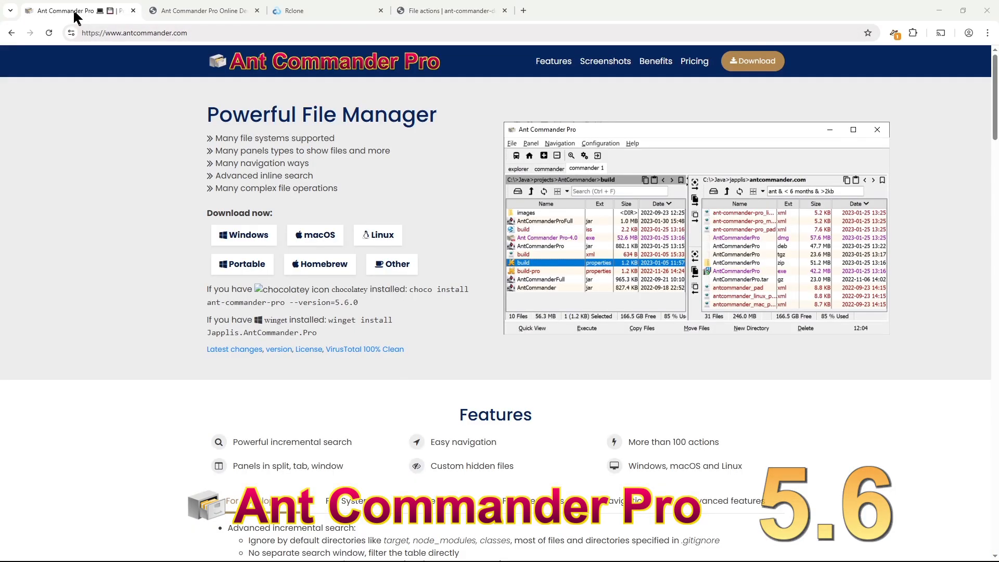
- Bring Ant Commander Pro back to front and select 3-Navigation, then 10-Verify-Checksum1
key(alt+Tab)
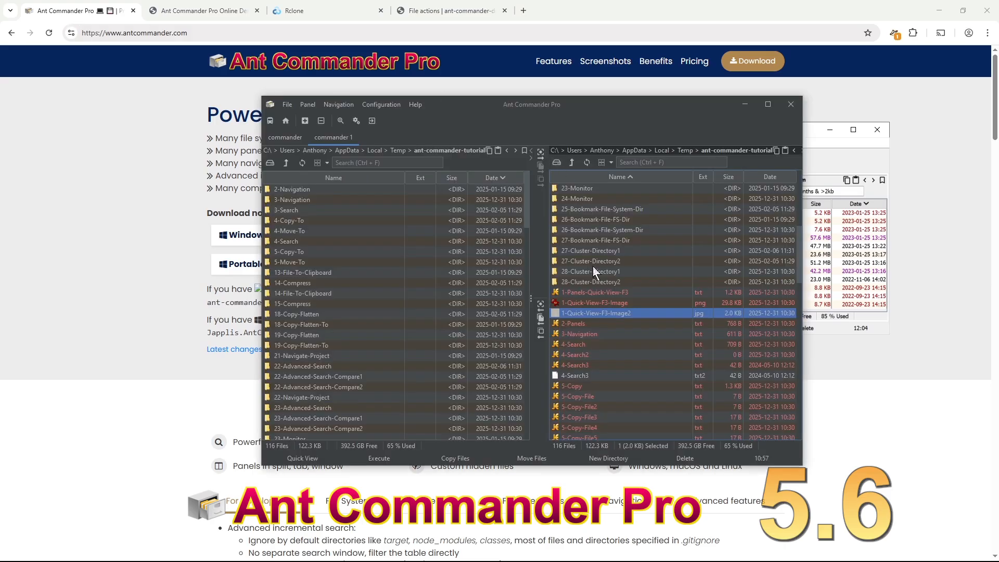
click(623, 333)
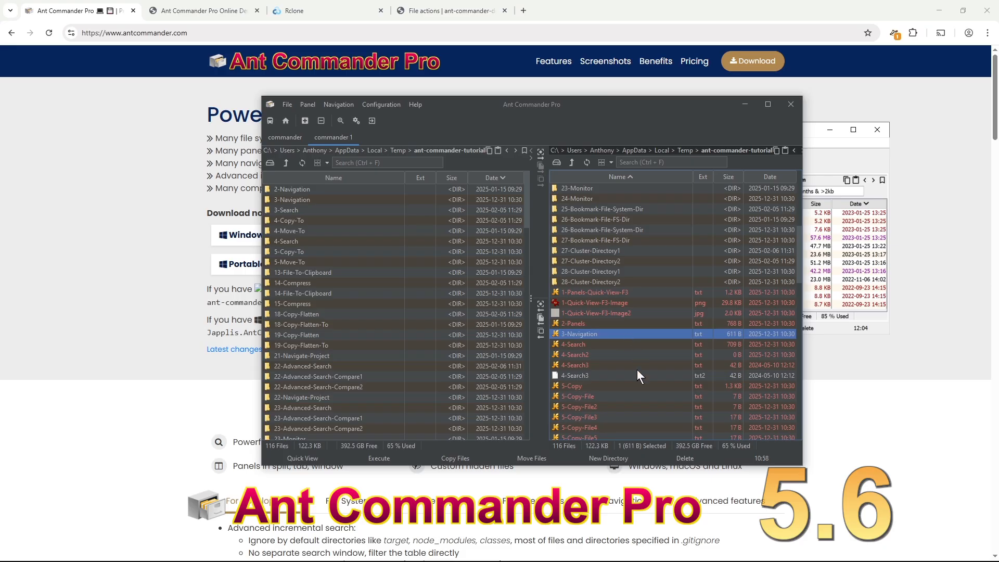
scroll(629, 346, down, 10)
click(617, 293)
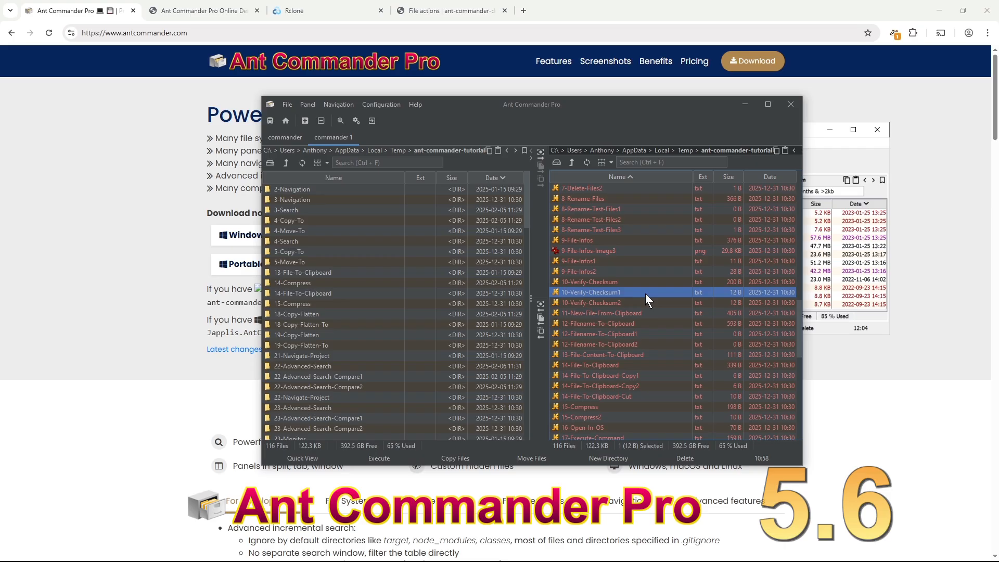
- Look at the Navigation menu's Bookmarks without choosing one, then open the panel options
click(343, 107)
mouse_move(358, 154)
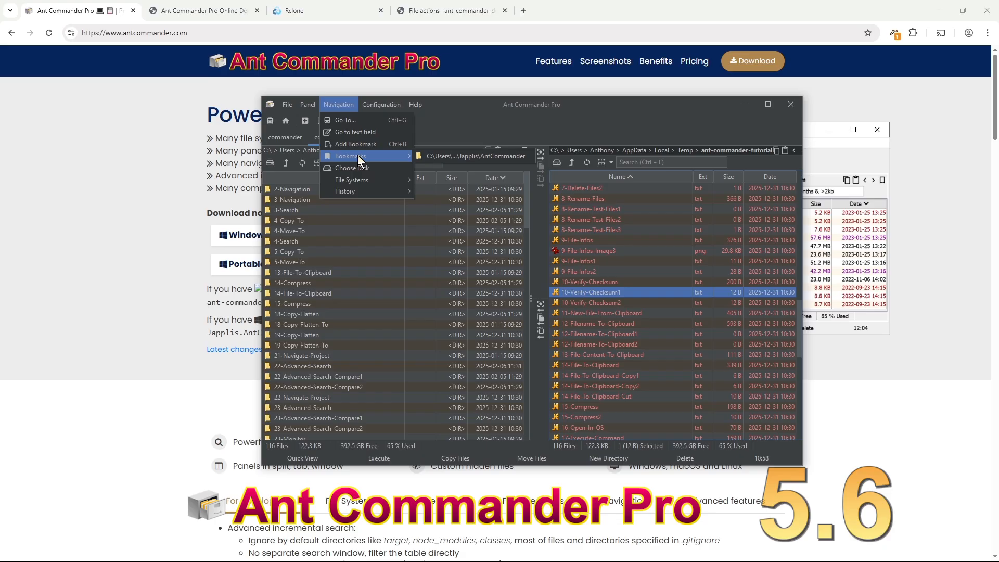
click(536, 132)
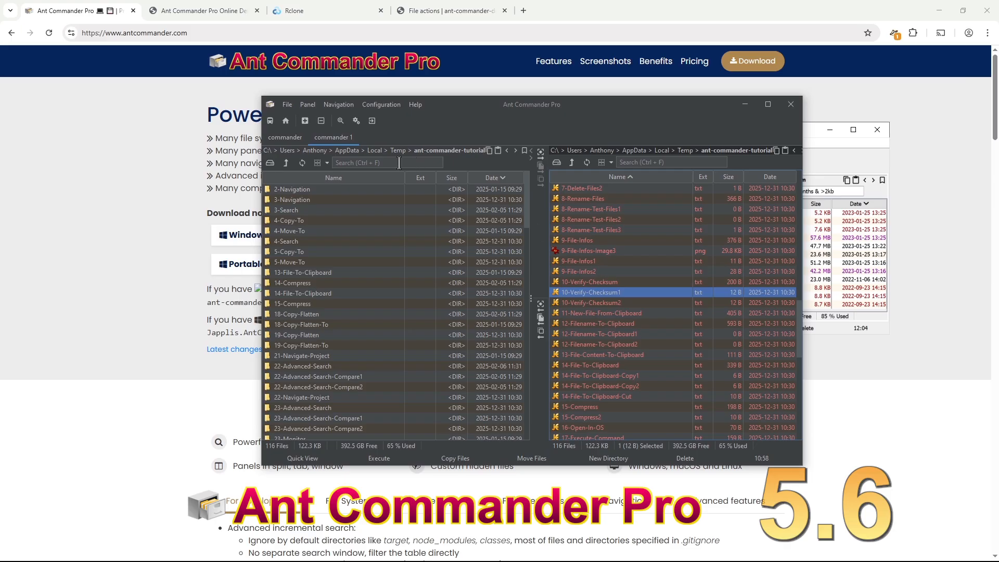
click(308, 104)
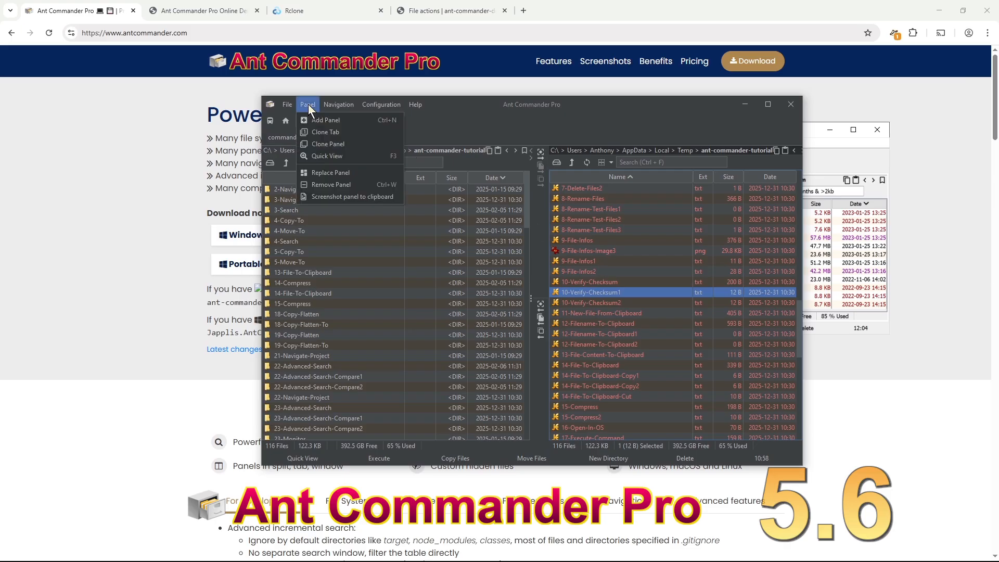
click(357, 175)
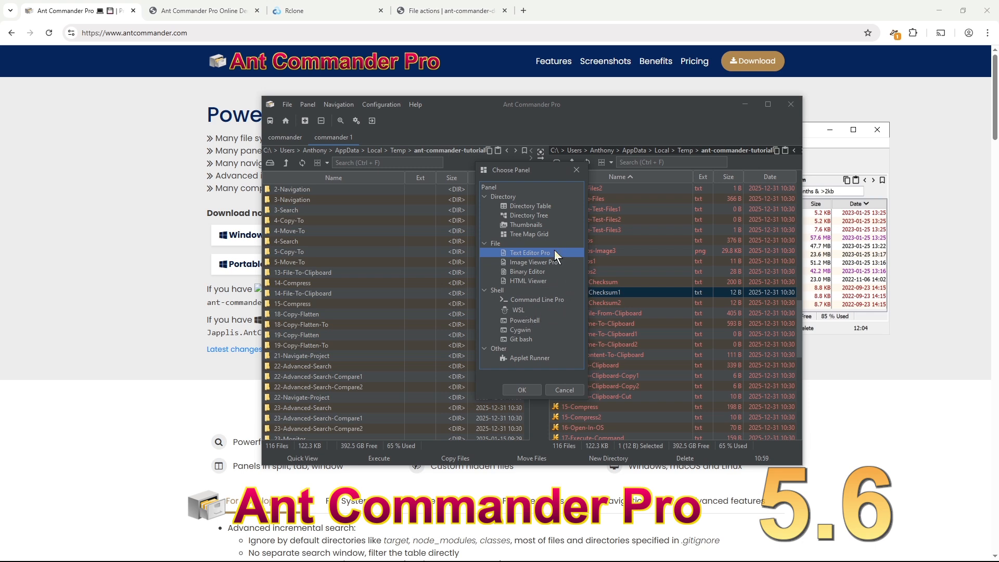
click(566, 388)
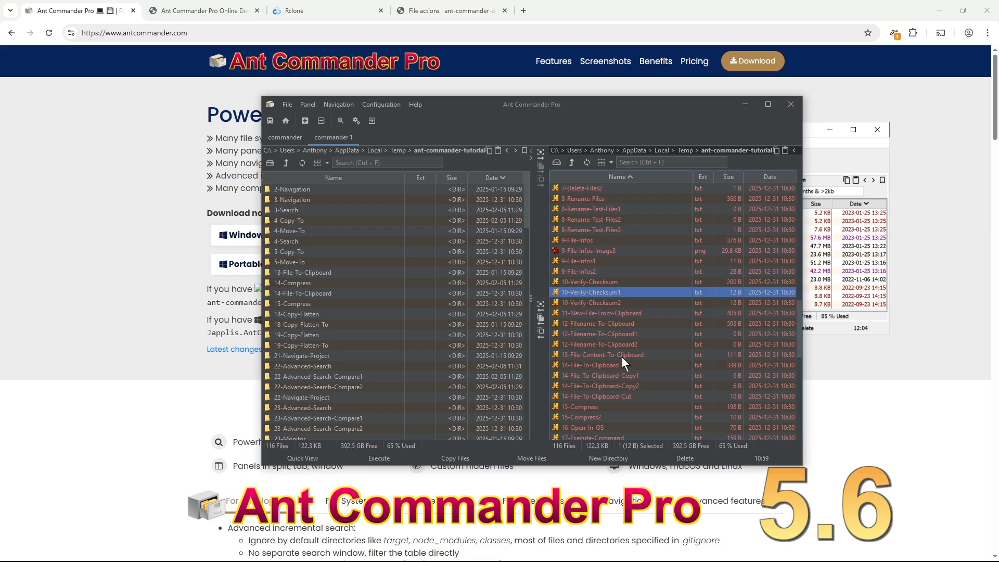
- Select 12-Filename-To-Clipboard1 through 13-File-Content-To-Clipboard and copy their names, with extensions, using Copy Names with Options
click(620, 336)
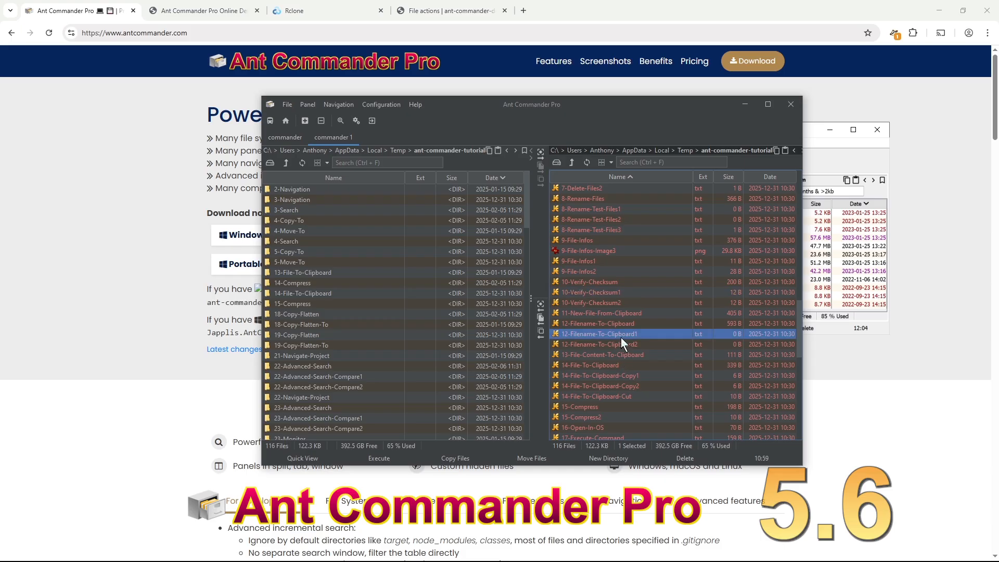
shift+click(628, 350)
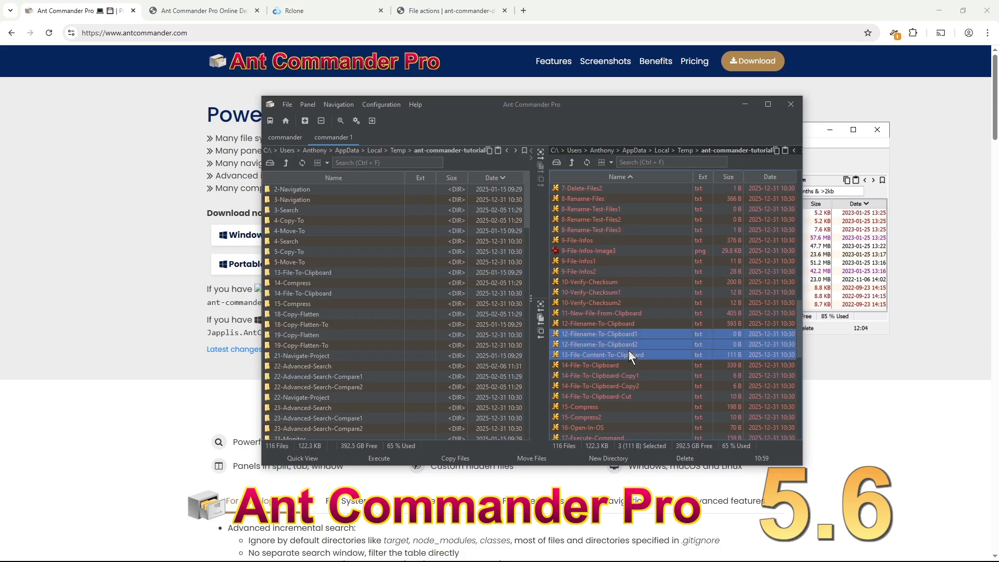
key(F4)
text(copy)
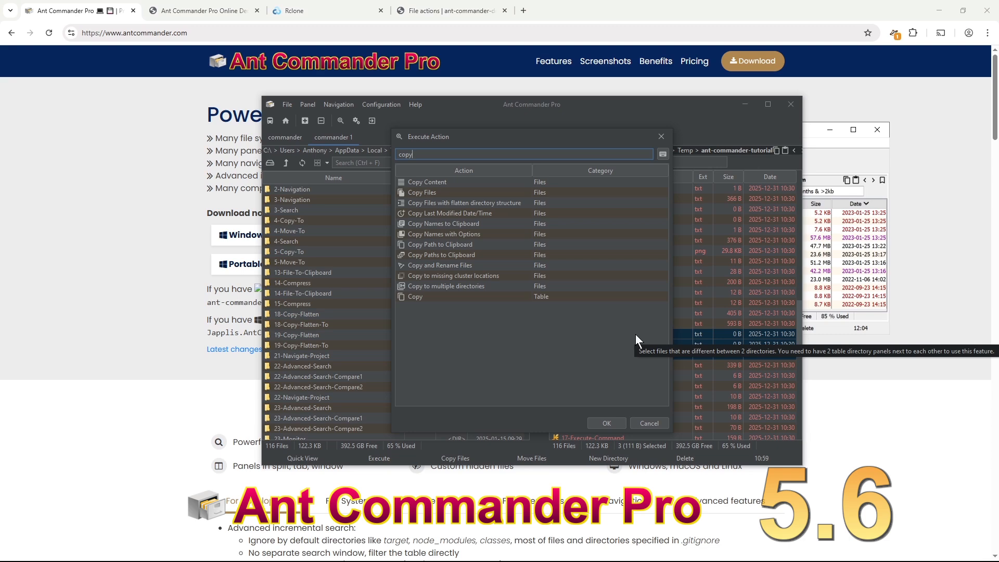
double_click(479, 232)
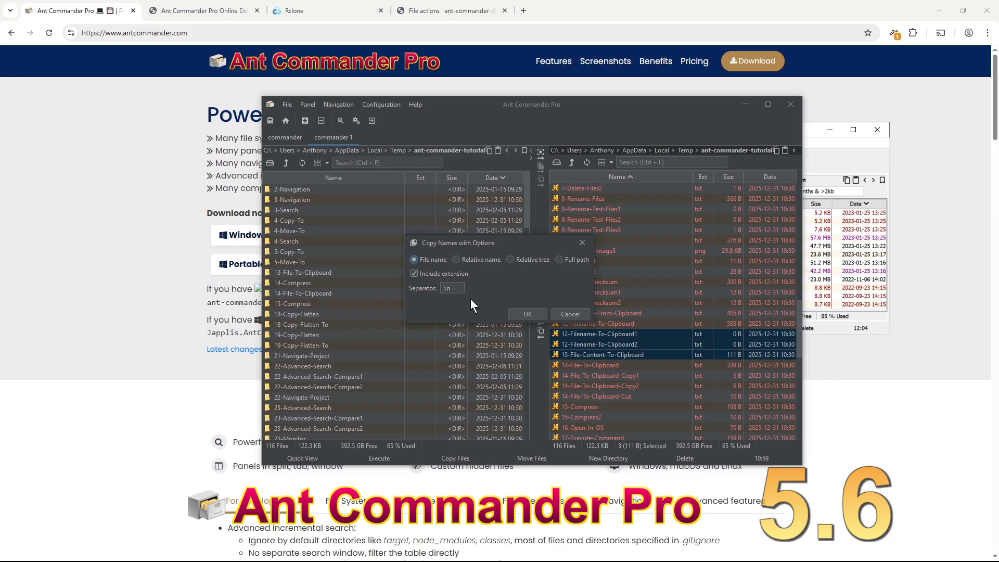
click(569, 314)
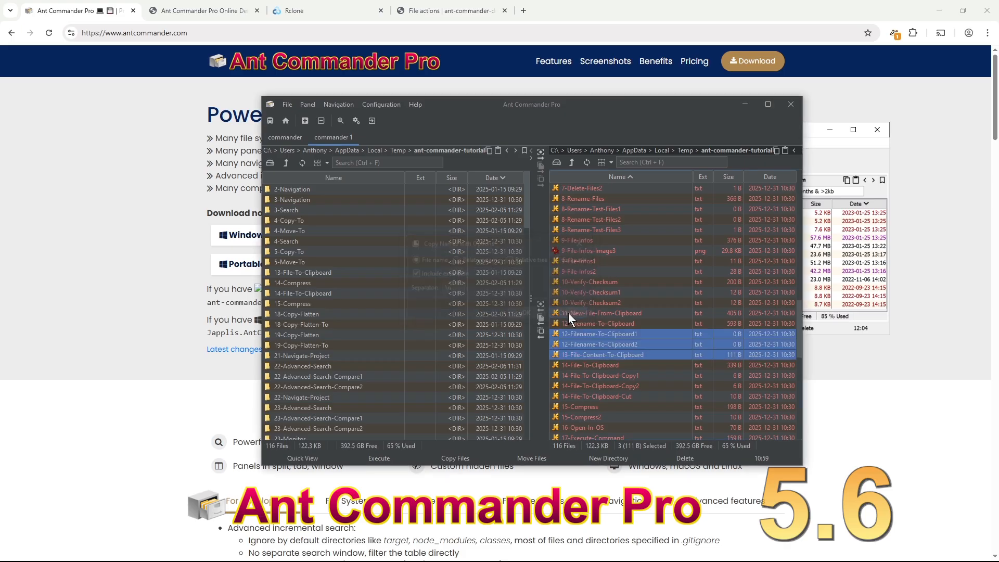
click(632, 162)
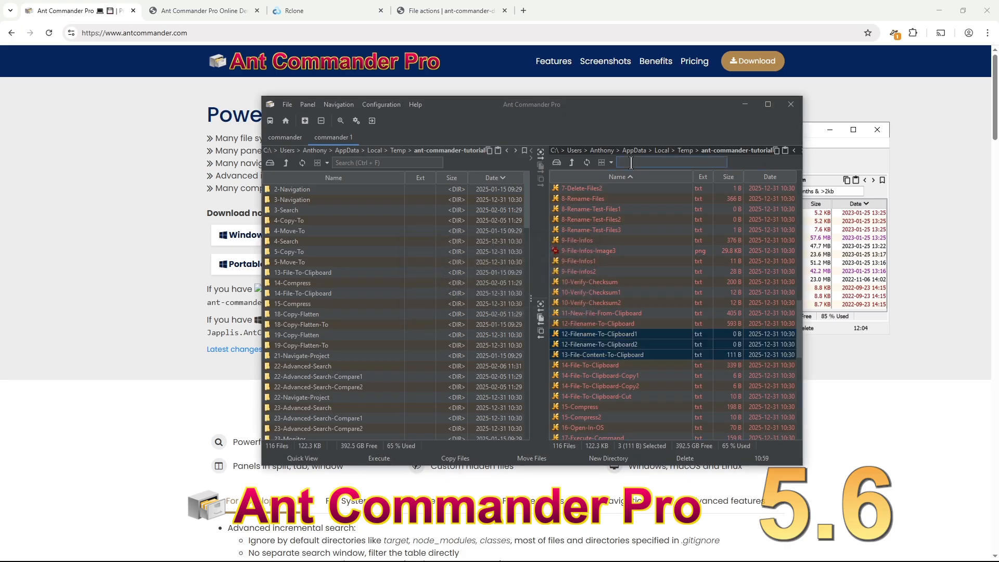
text(*/)
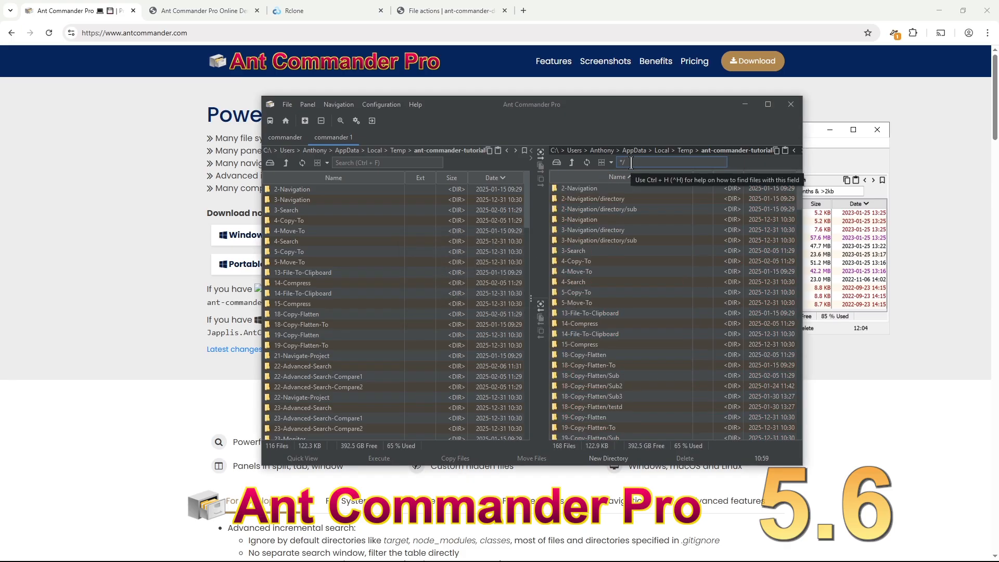
scroll(665, 258, down, 5)
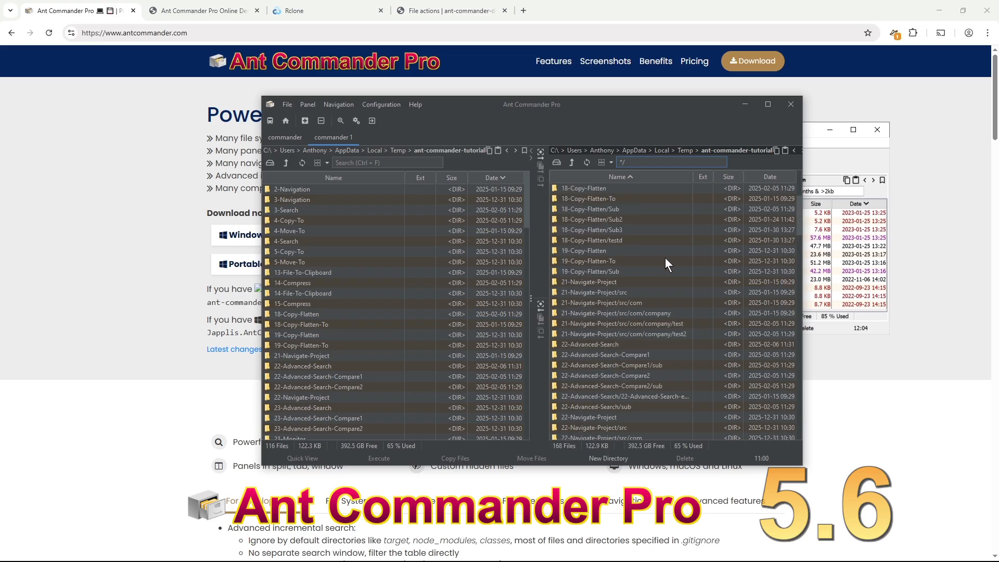
double_click(666, 333)
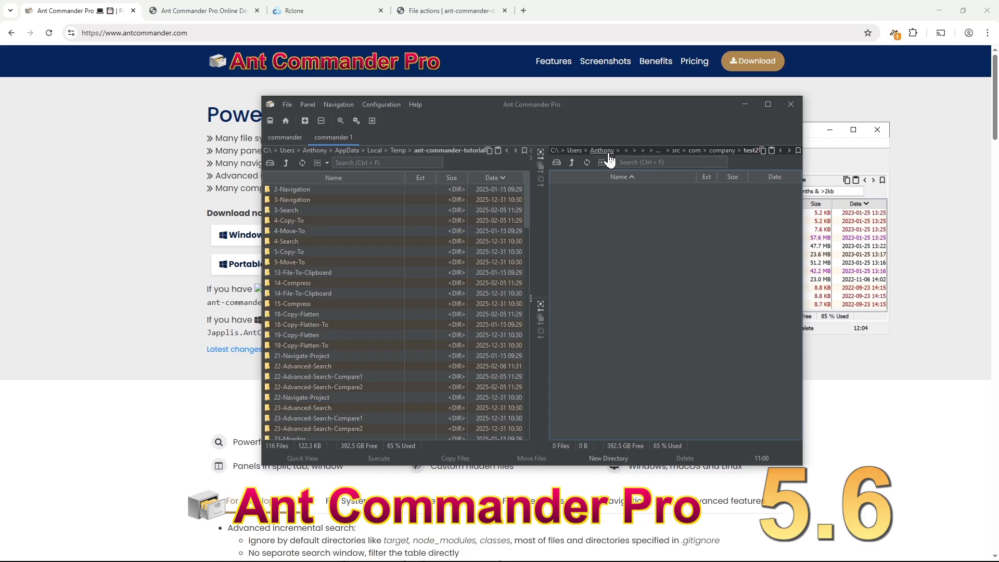
click(646, 154)
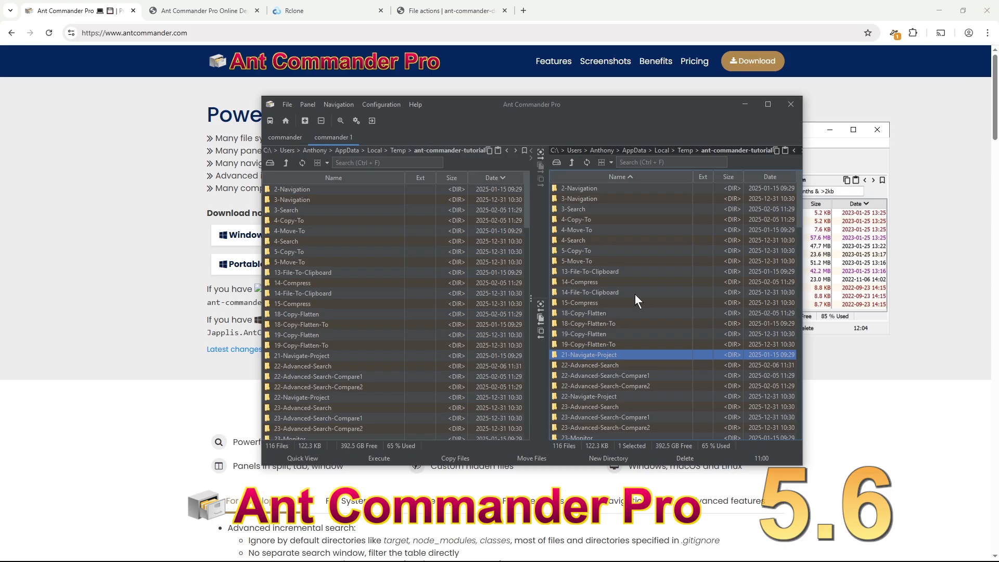
scroll(637, 314, down, 3)
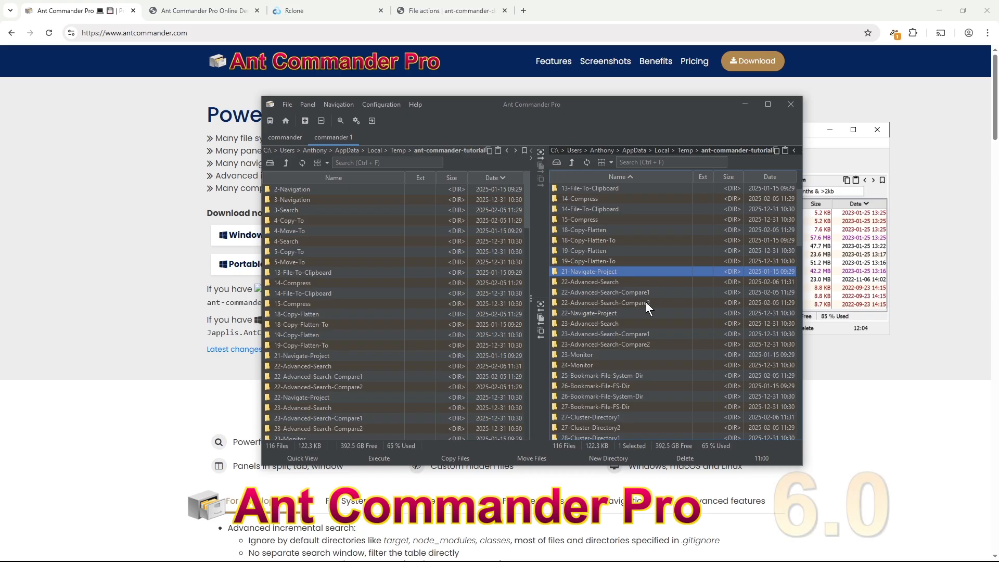
scroll(646, 304, up, 3)
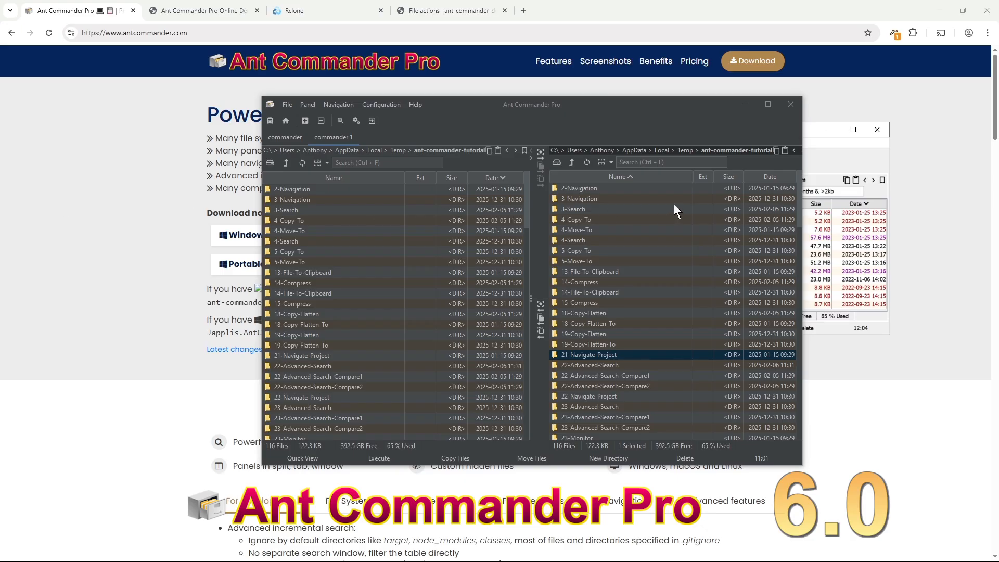
click(281, 138)
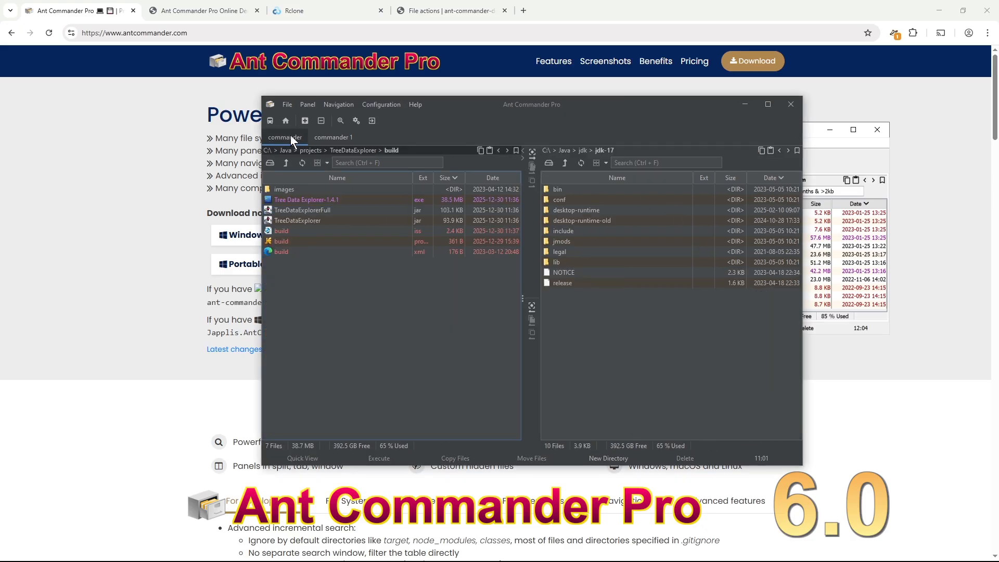
click(305, 120)
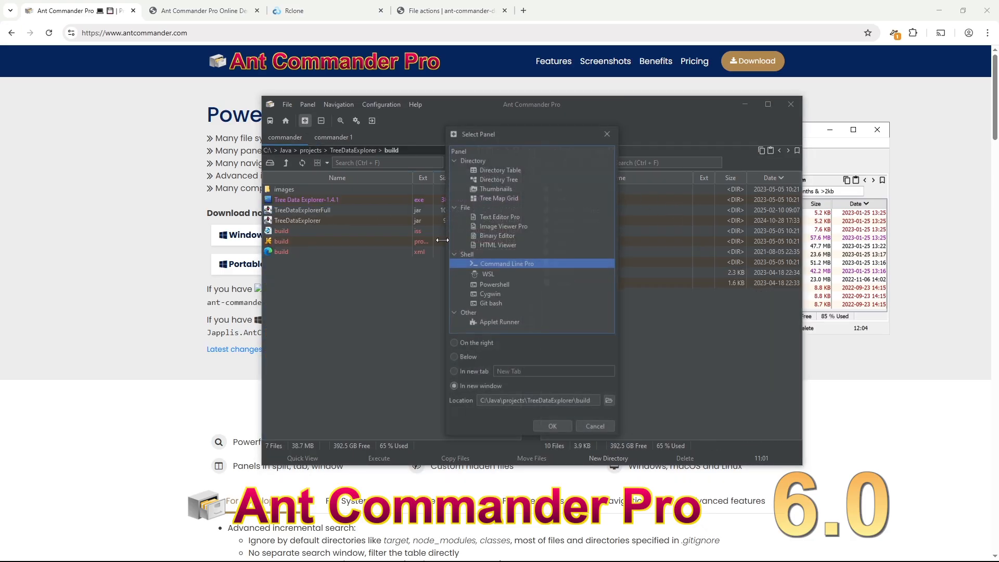
click(519, 180)
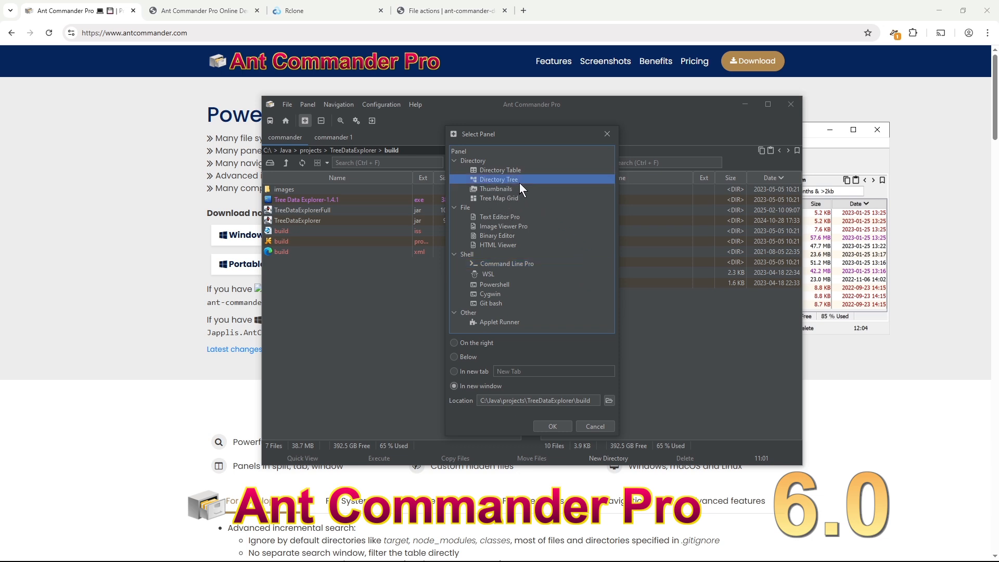
drag(508, 141, 444, 153)
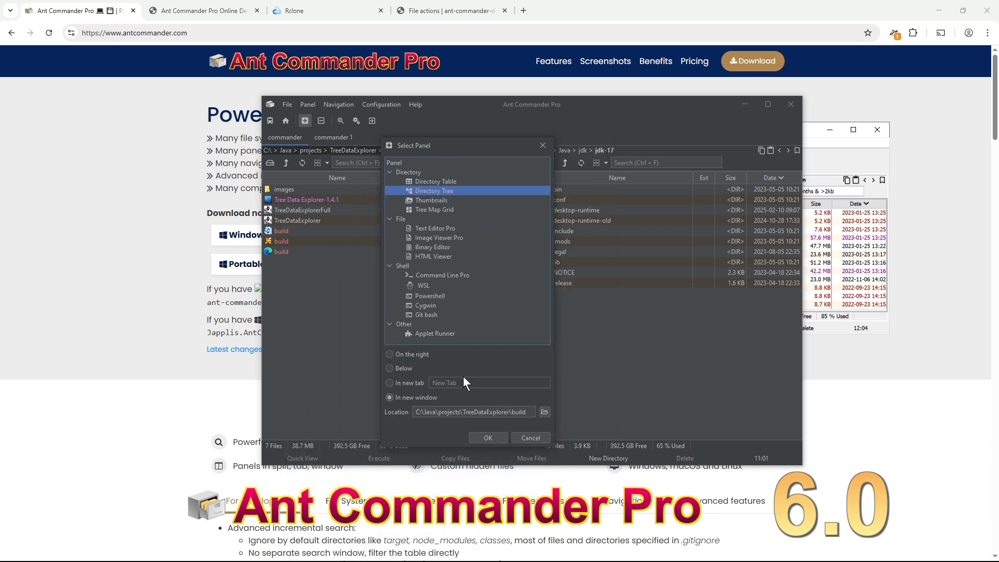
click(488, 437)
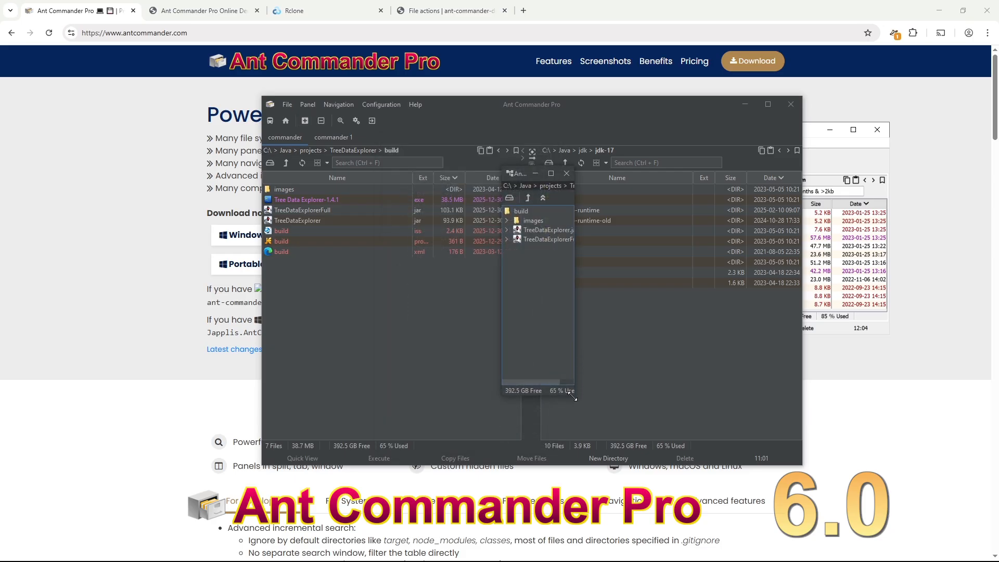
drag(573, 397, 655, 397)
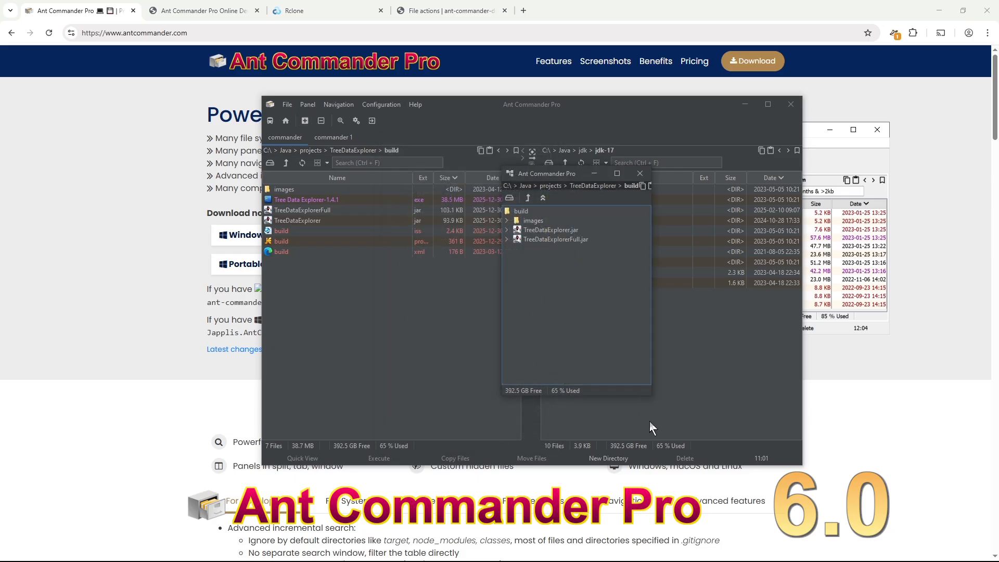
click(506, 238)
click(516, 249)
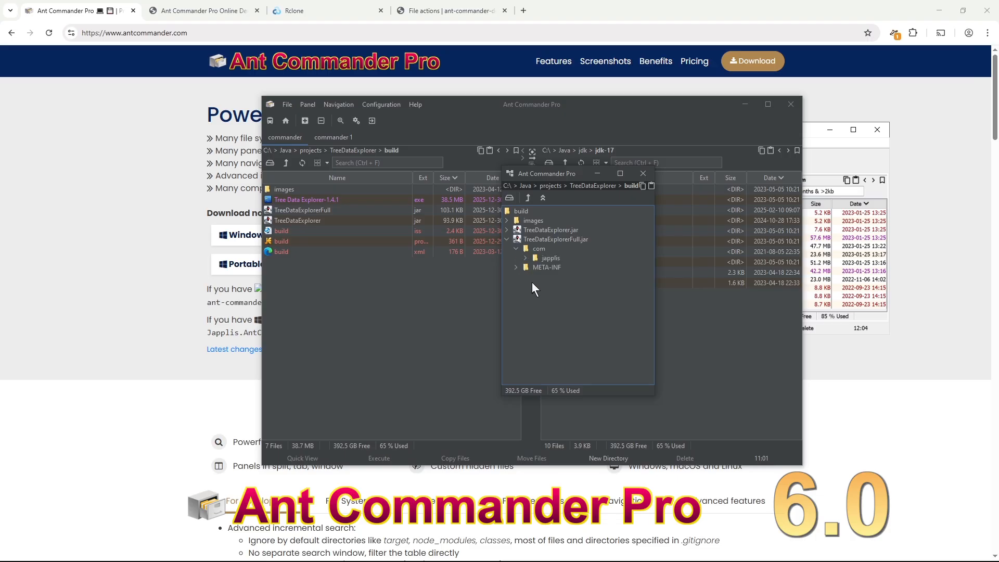
click(524, 257)
click(643, 174)
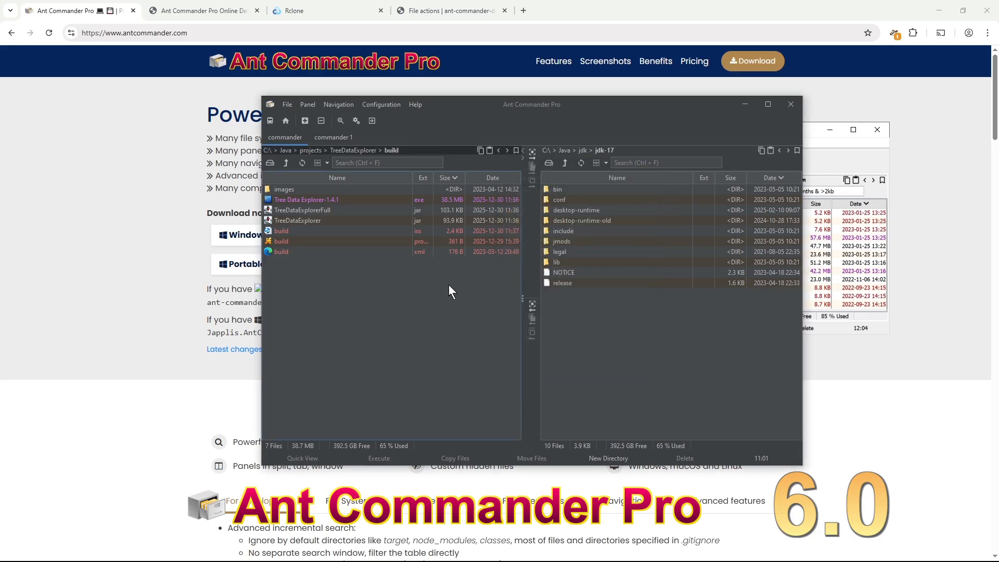
click(339, 137)
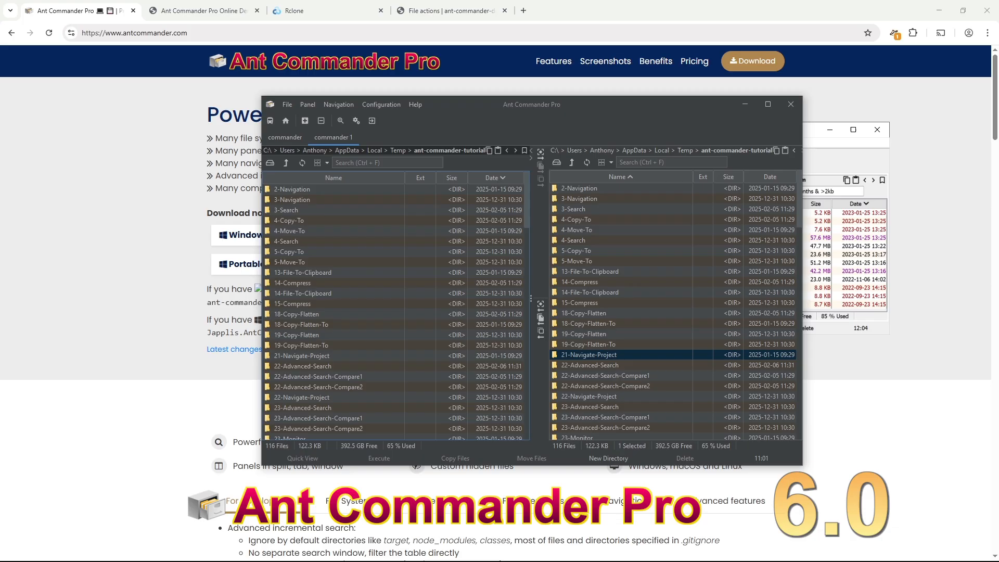
- With 15-Compress selected, replace the right panel with a Tree Map Grid and widen it
click(644, 306)
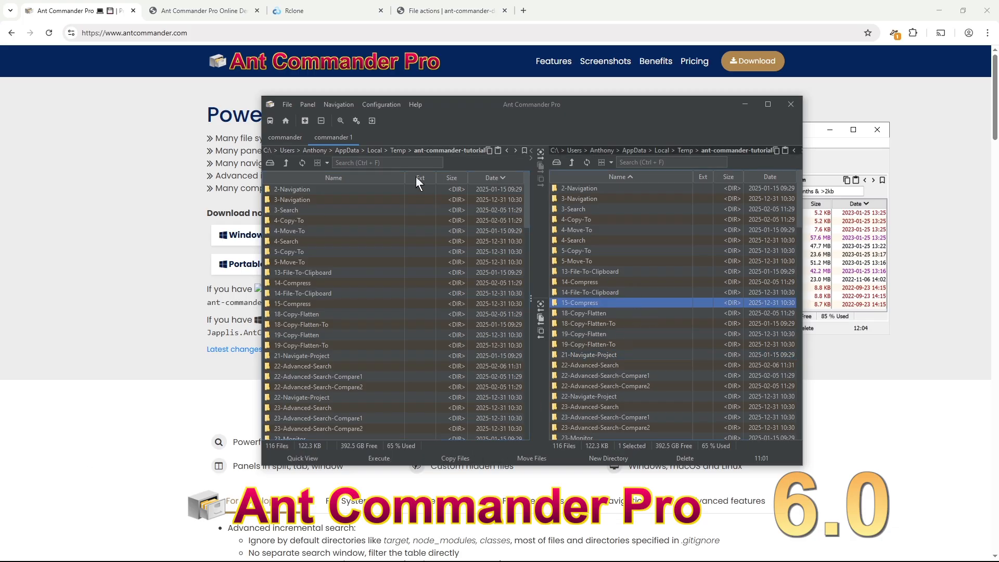
click(311, 105)
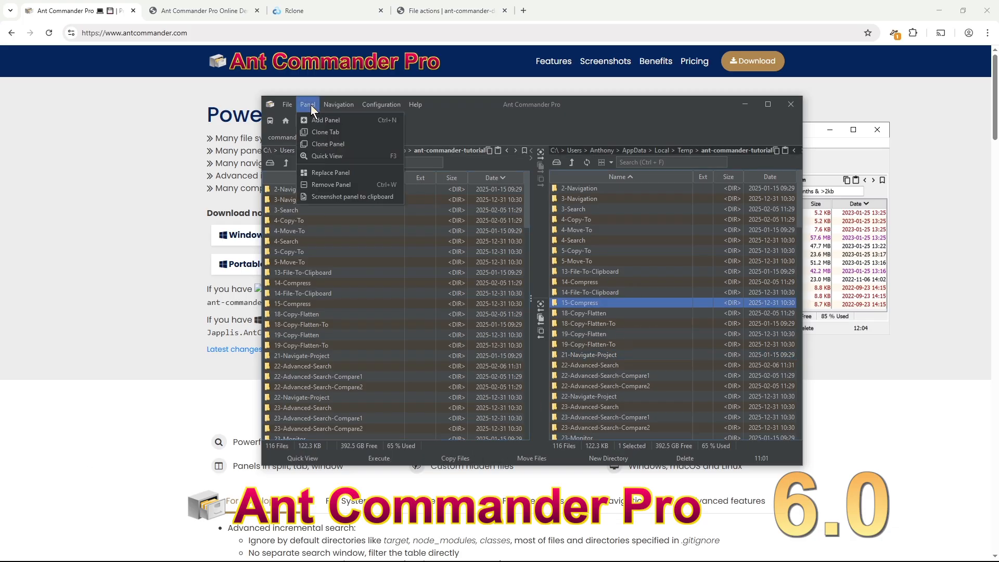
click(354, 172)
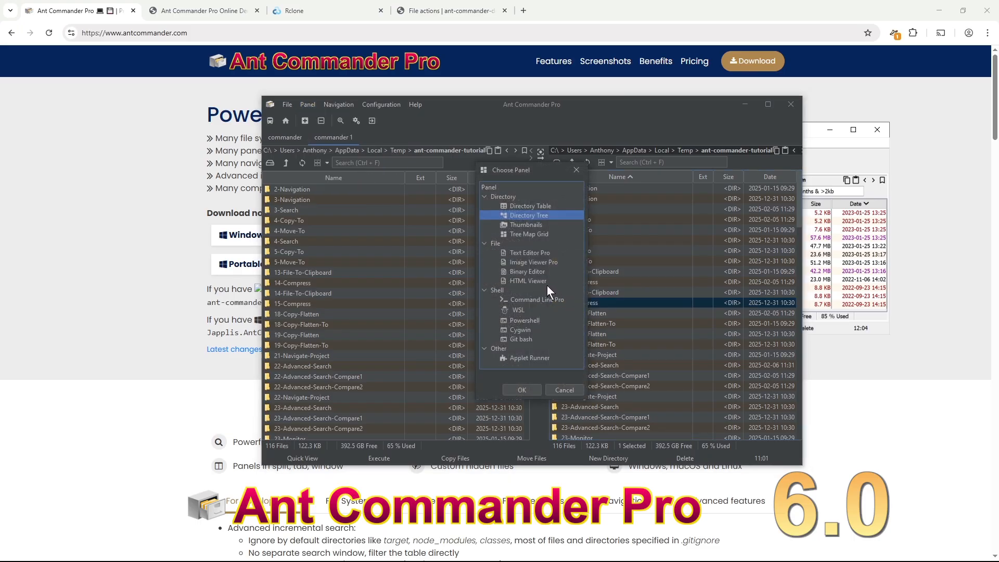
click(537, 233)
click(522, 389)
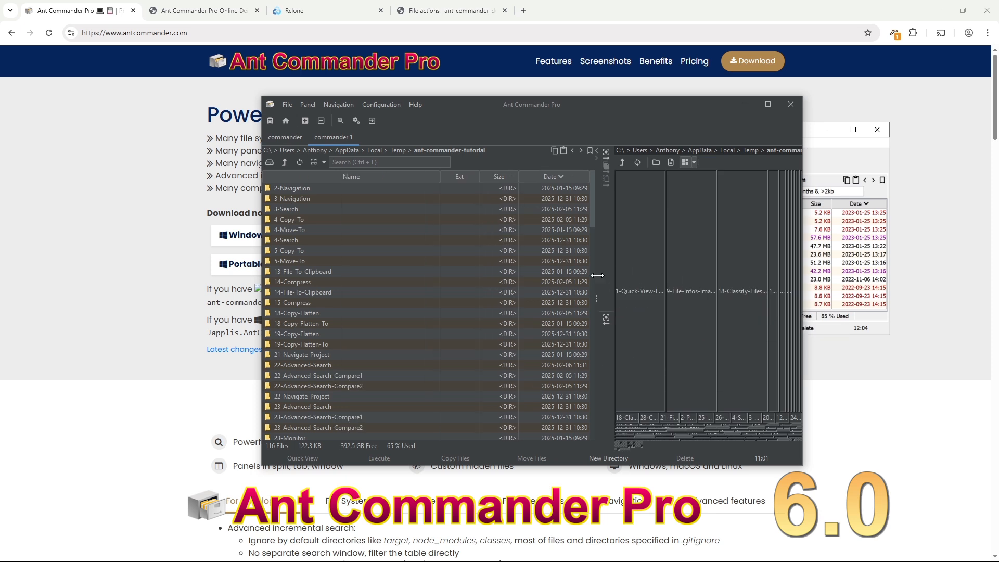
drag(597, 275, 500, 275)
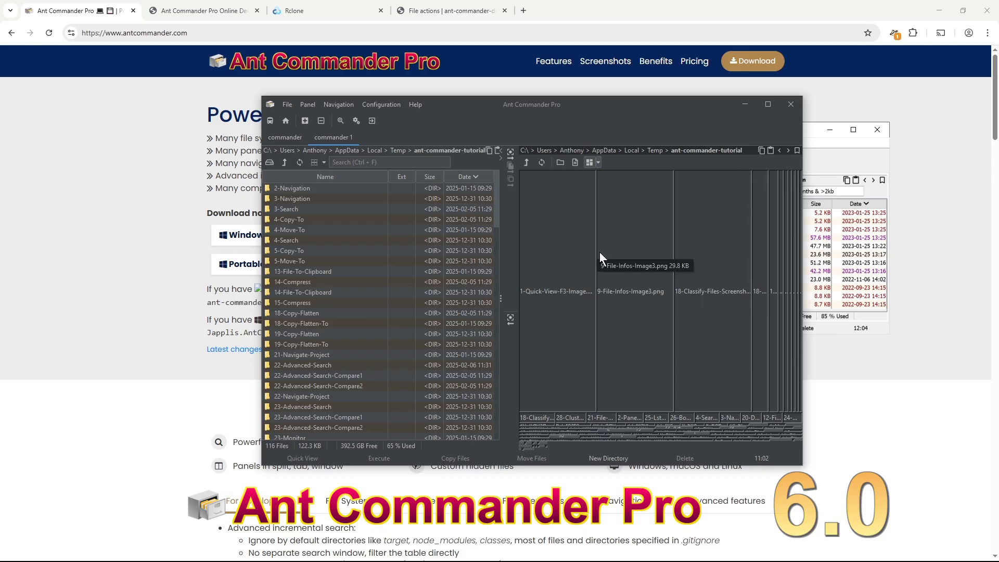
- Show file sizes as a disc chart and enlarge the window to full screen height
click(598, 162)
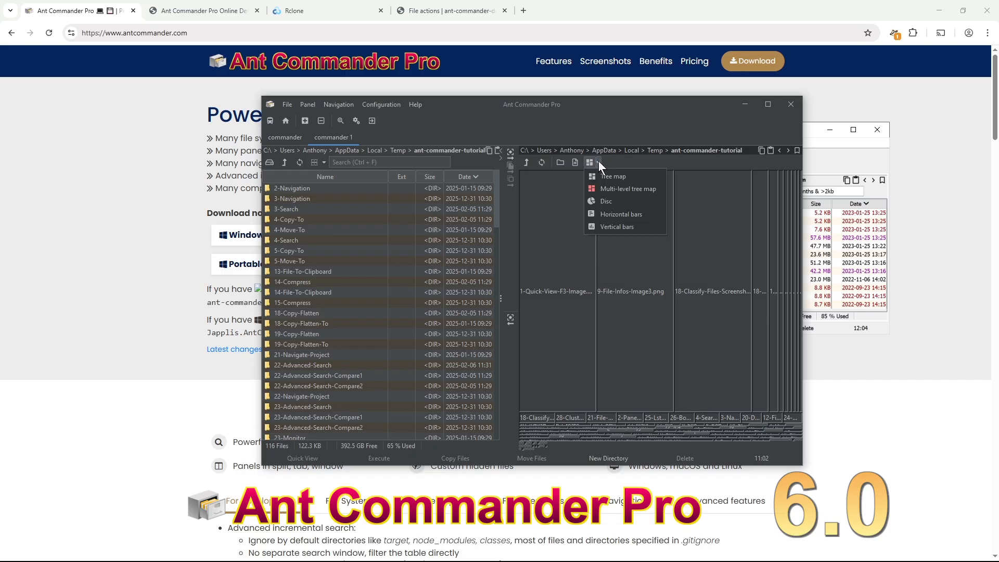
click(622, 201)
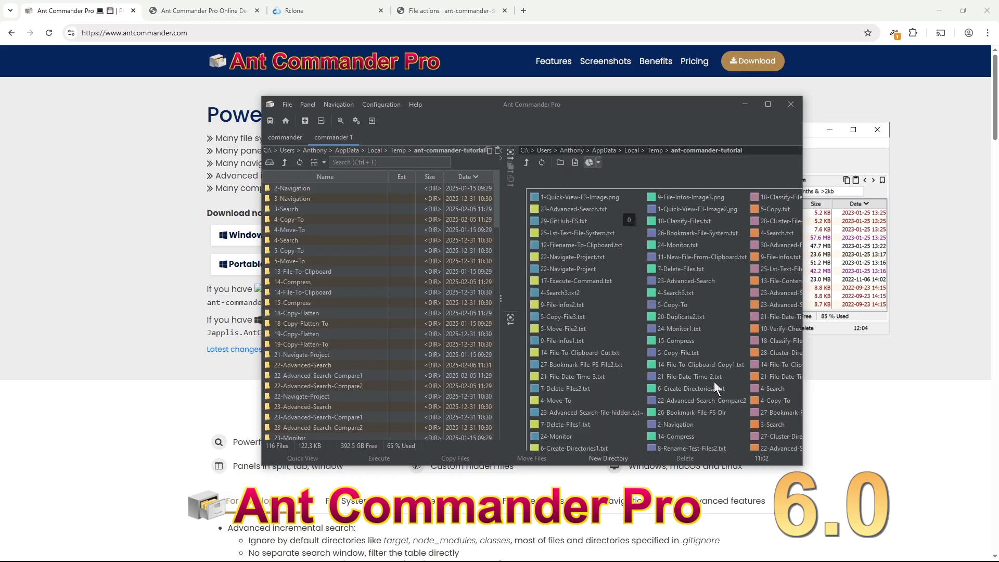
drag(804, 468, 965, 530)
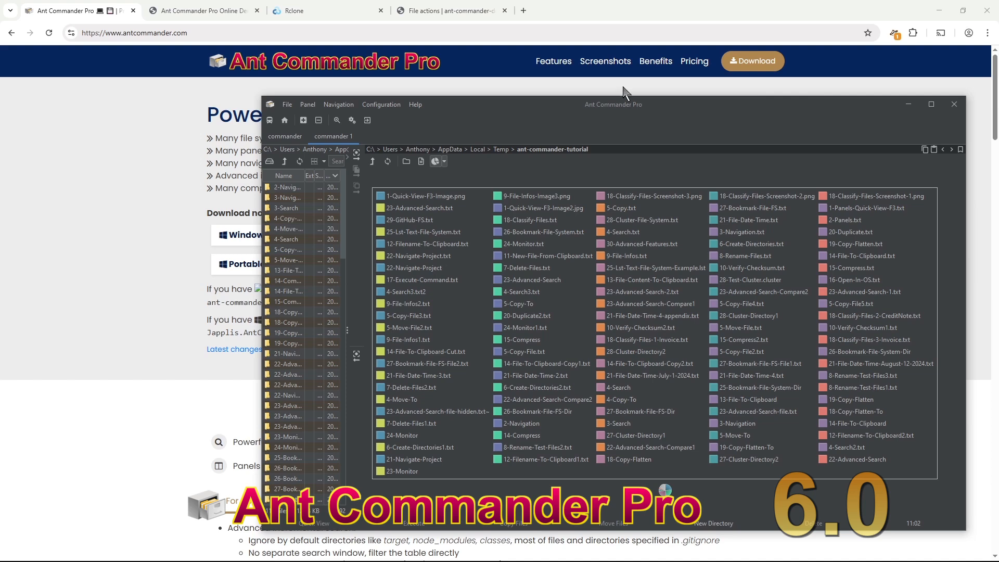
double_click(545, 100)
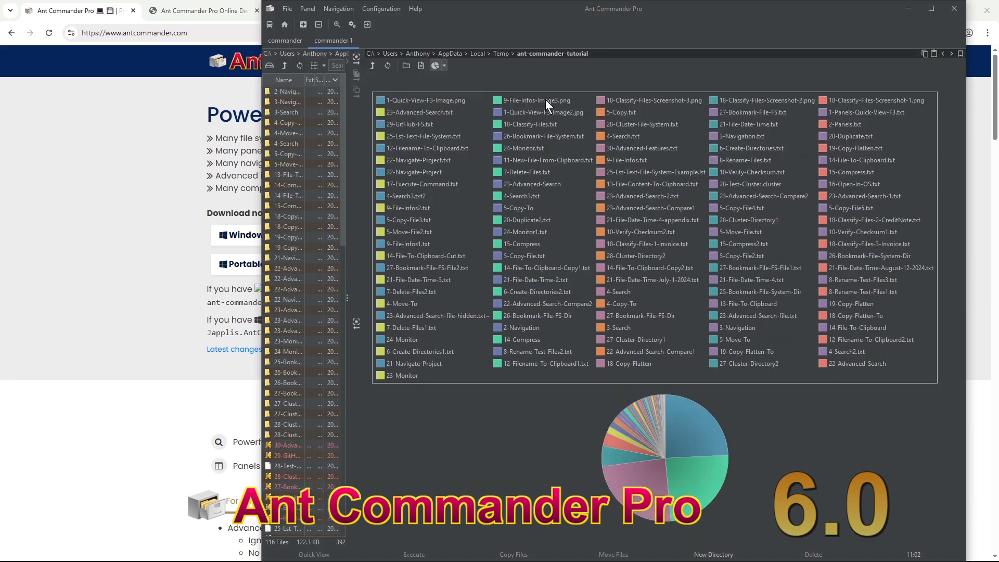
mouse_move(685, 438)
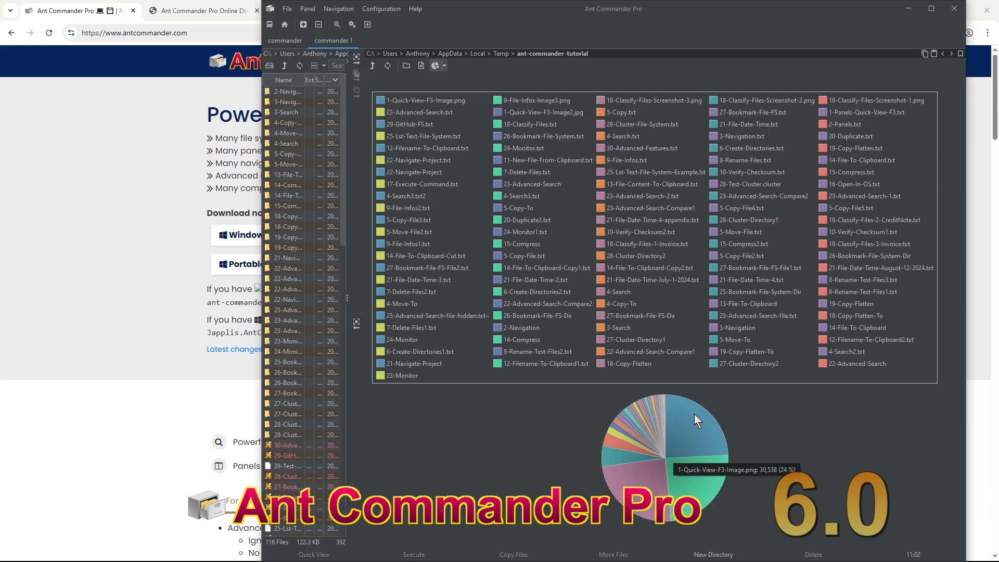
- Switch the size chart to horizontal bars, then to vertical bars
click(445, 63)
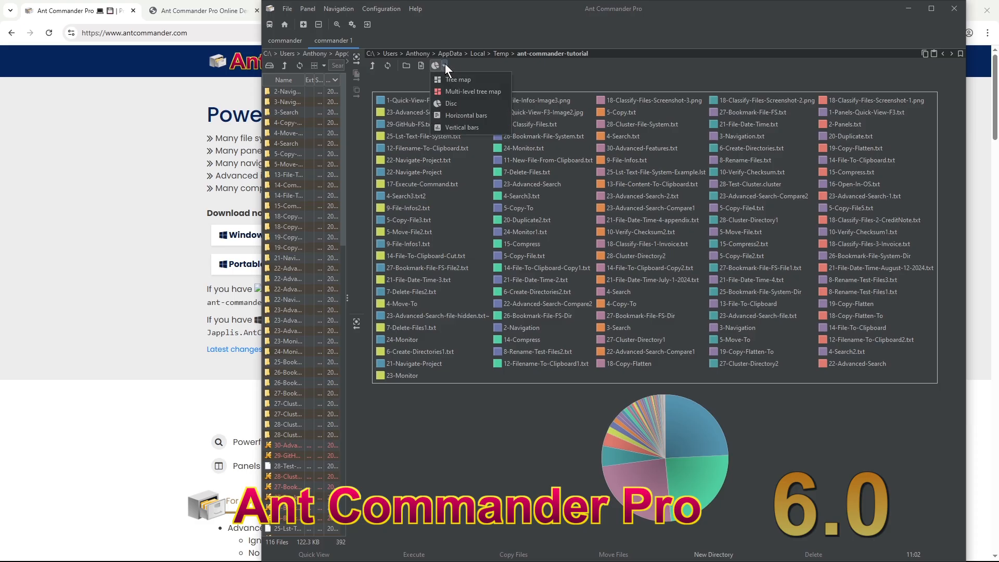
click(473, 119)
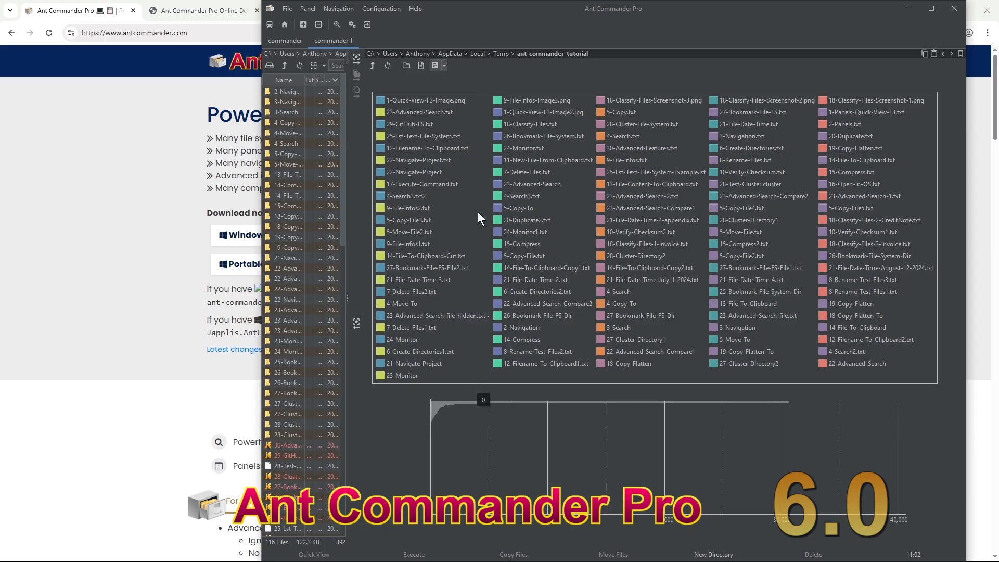
click(444, 63)
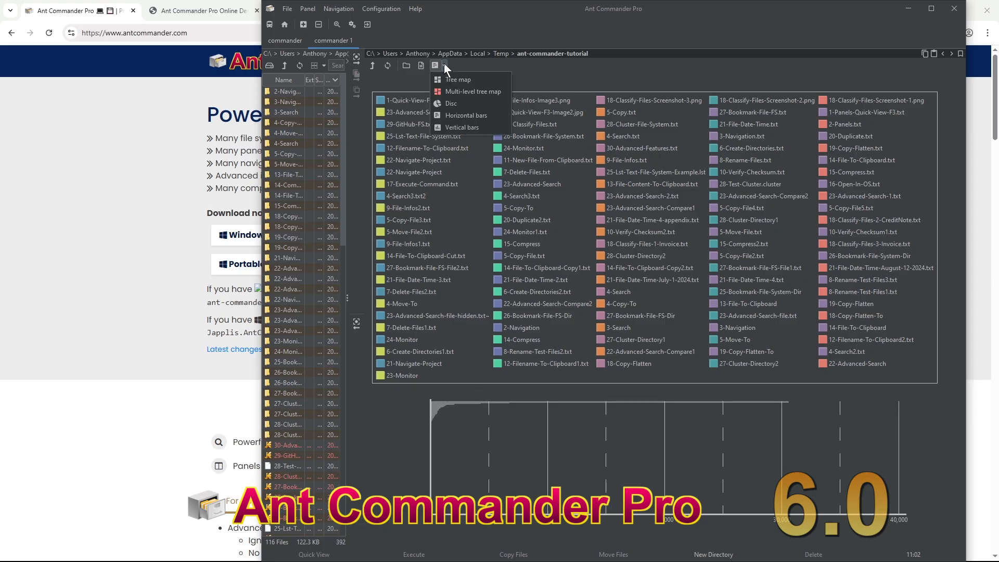
click(466, 127)
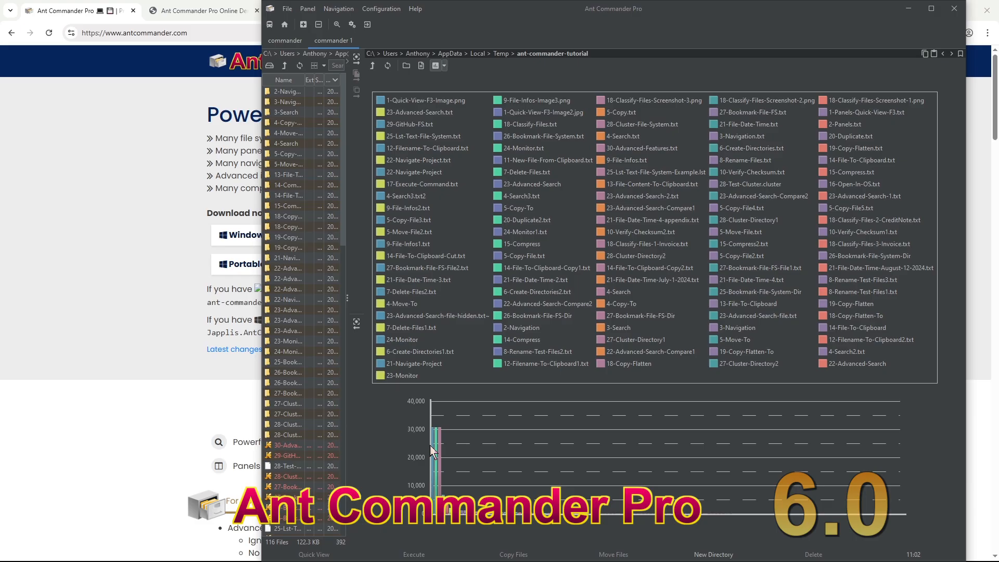
mouse_move(434, 450)
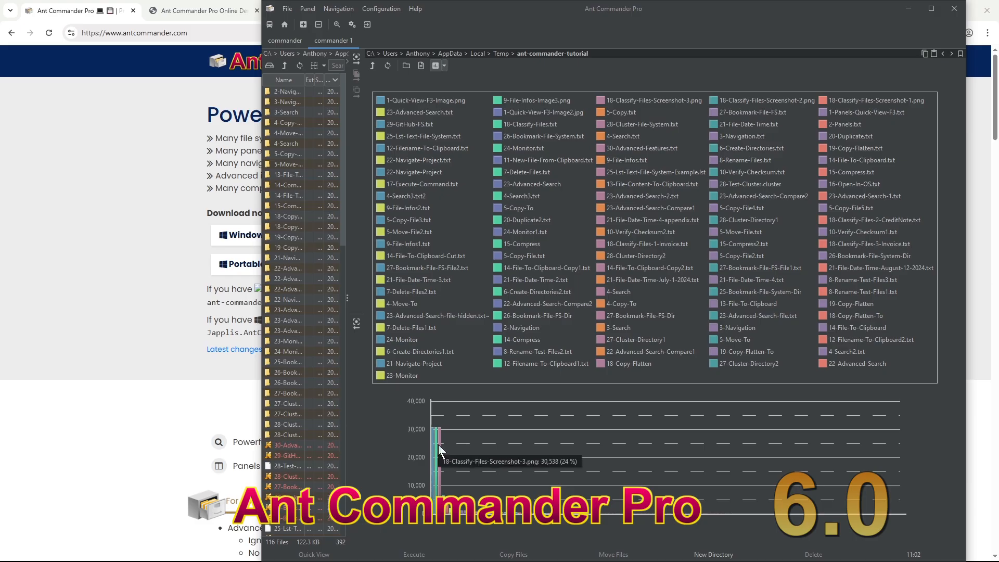
click(443, 63)
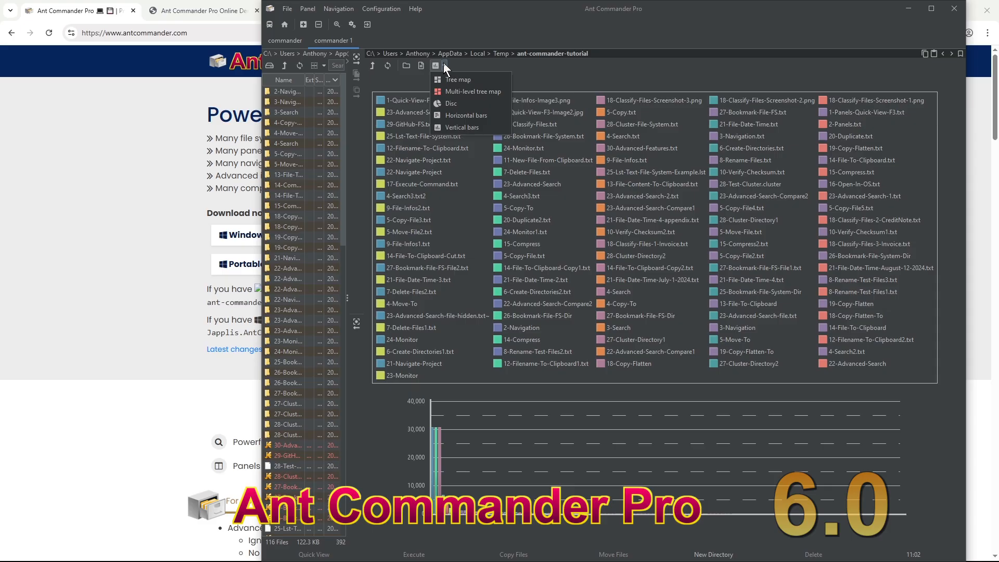
- Show sizes as a multi-level tree map, widen the left file list, and reshape the window narrower and taller
click(490, 92)
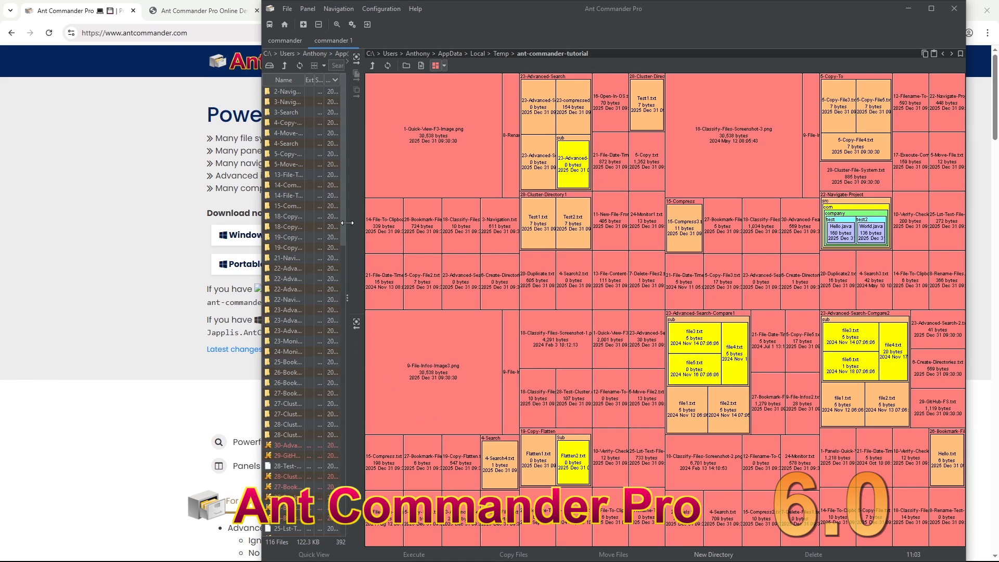
drag(344, 223, 608, 222)
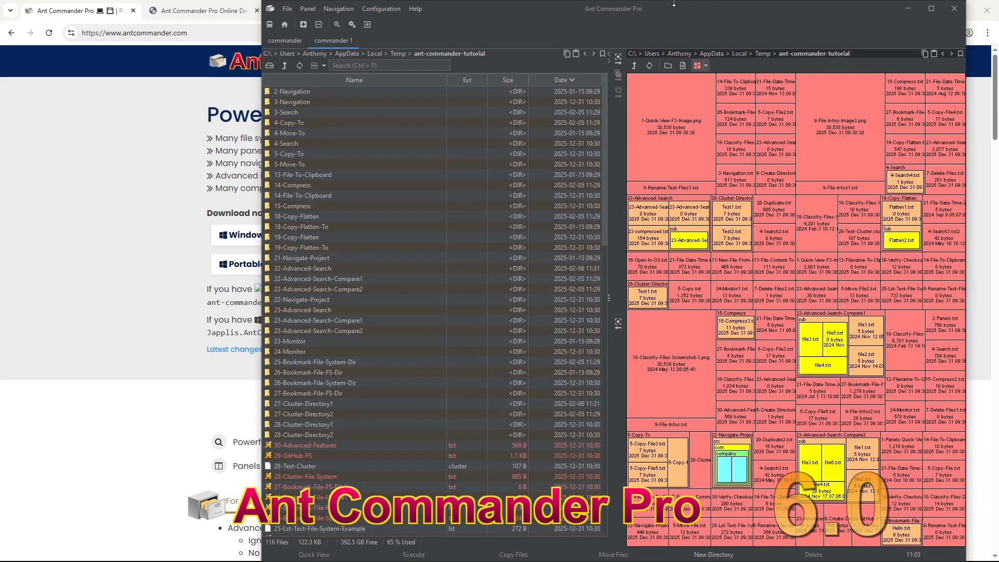
drag(675, 2, 648, 243)
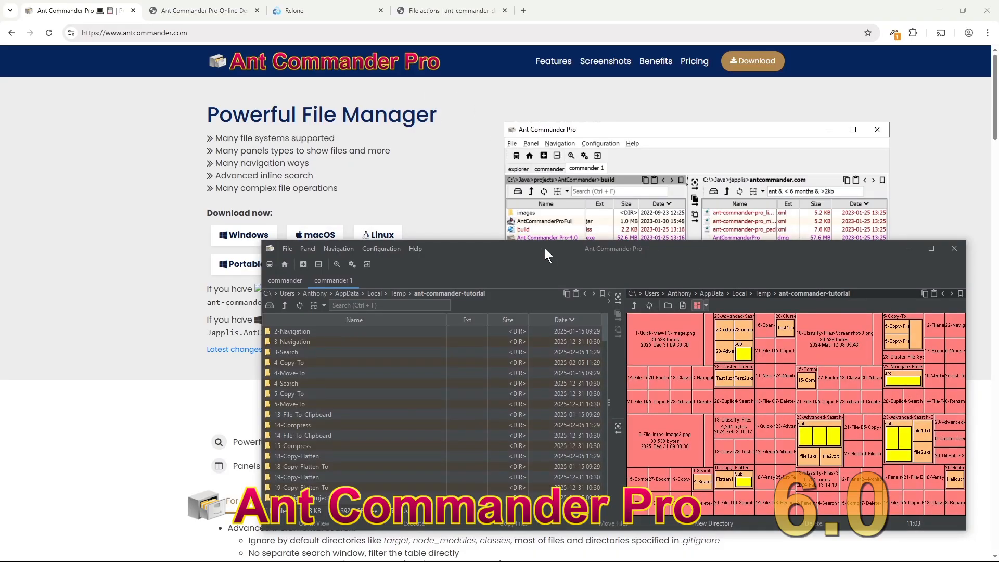
drag(544, 247, 384, 51)
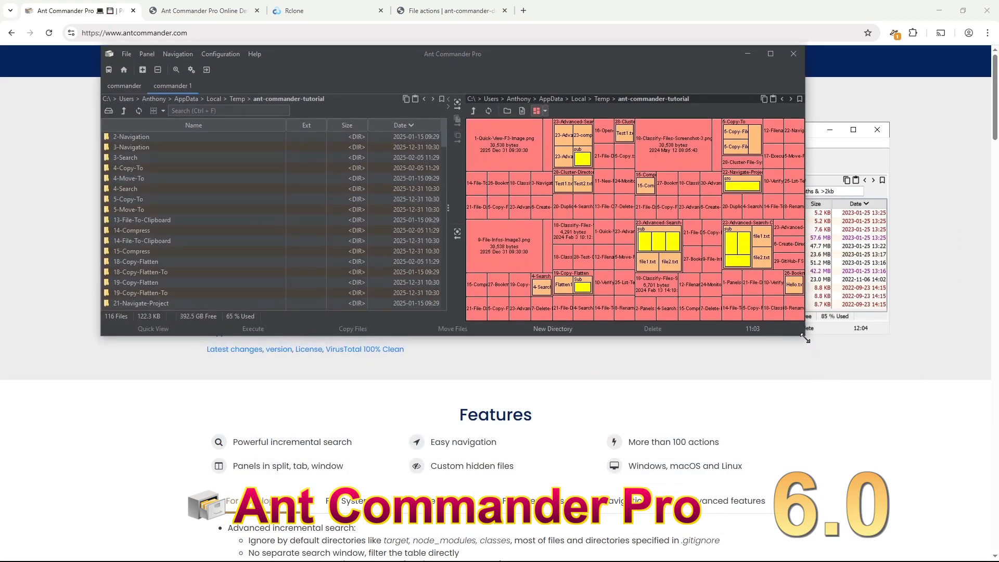
drag(807, 335, 640, 379)
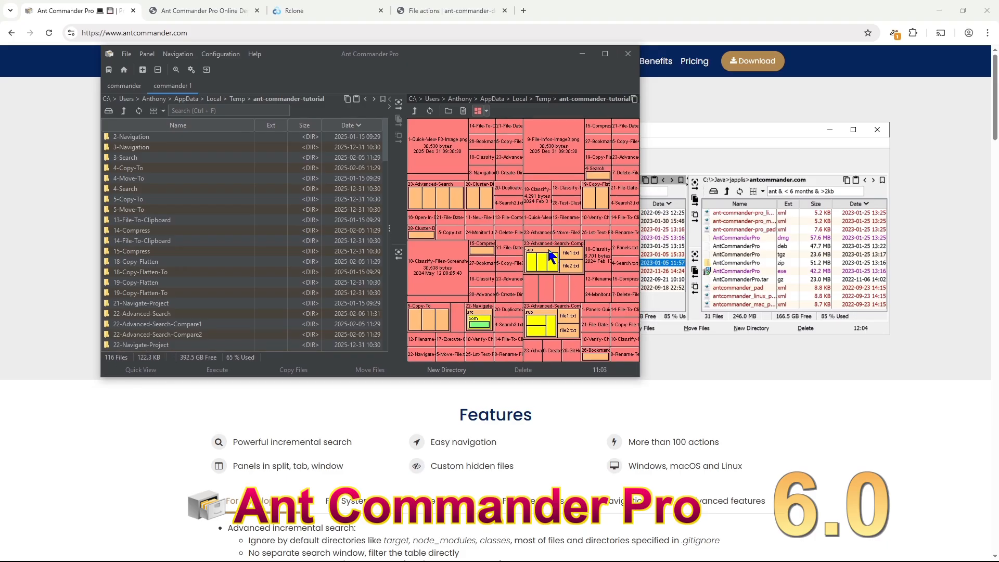
- Open the sub folder in the treemap, then go back up twice to the ant-commander-tutorial overview
click(551, 257)
double_click(552, 257)
click(415, 111)
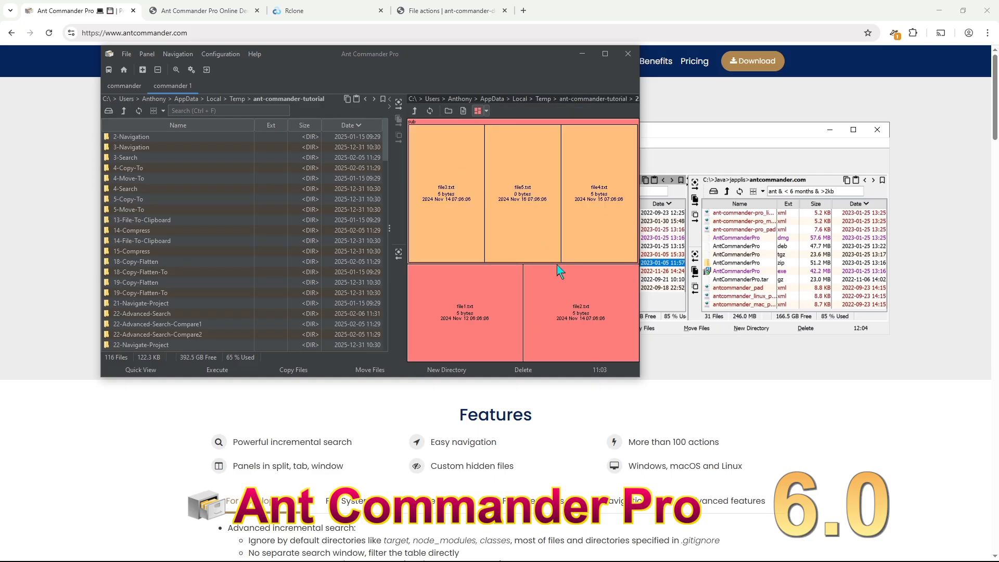
click(415, 111)
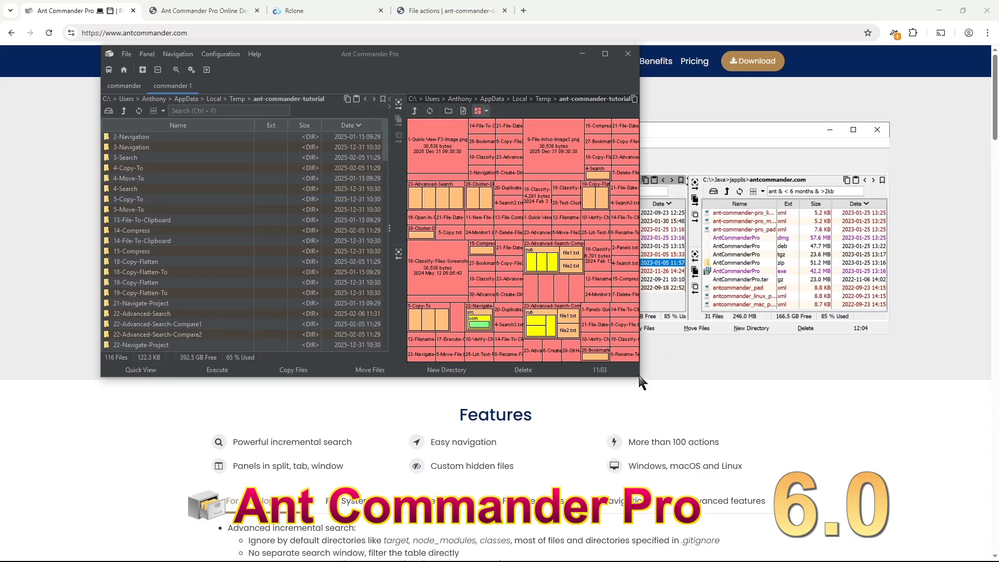
- Enlarge the window and widen the file list against the treemap
drag(639, 377, 912, 518)
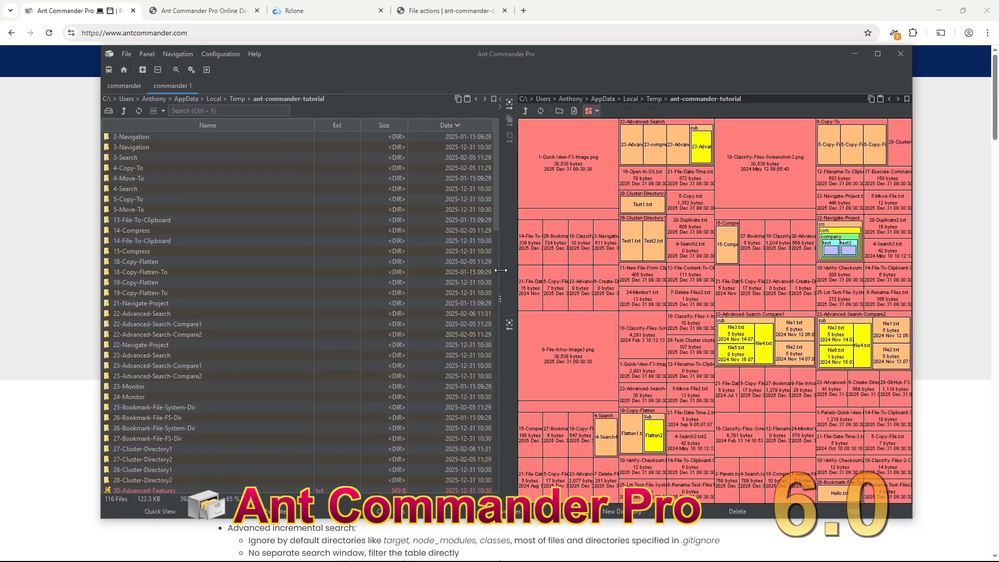
drag(499, 270, 380, 276)
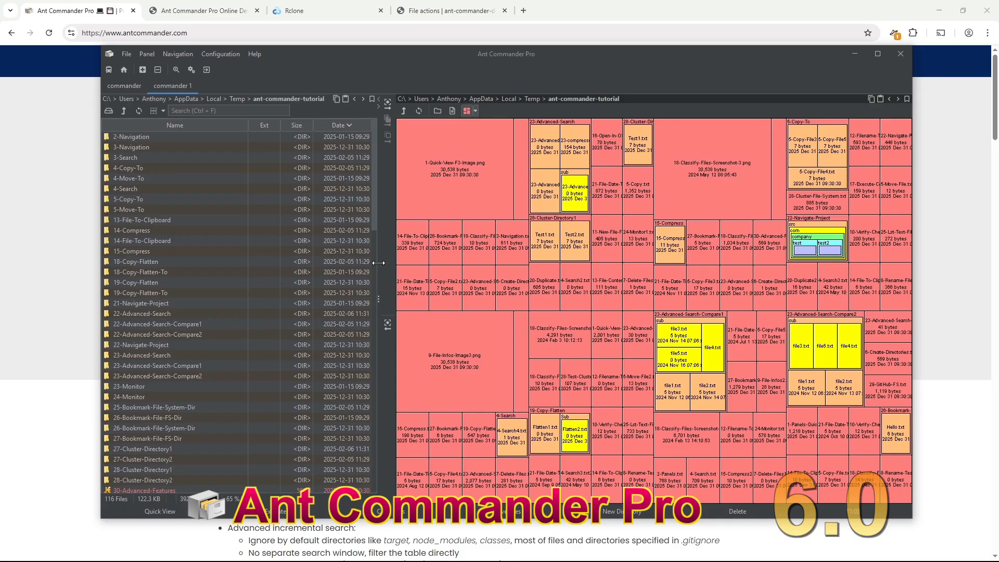
drag(378, 281, 476, 270)
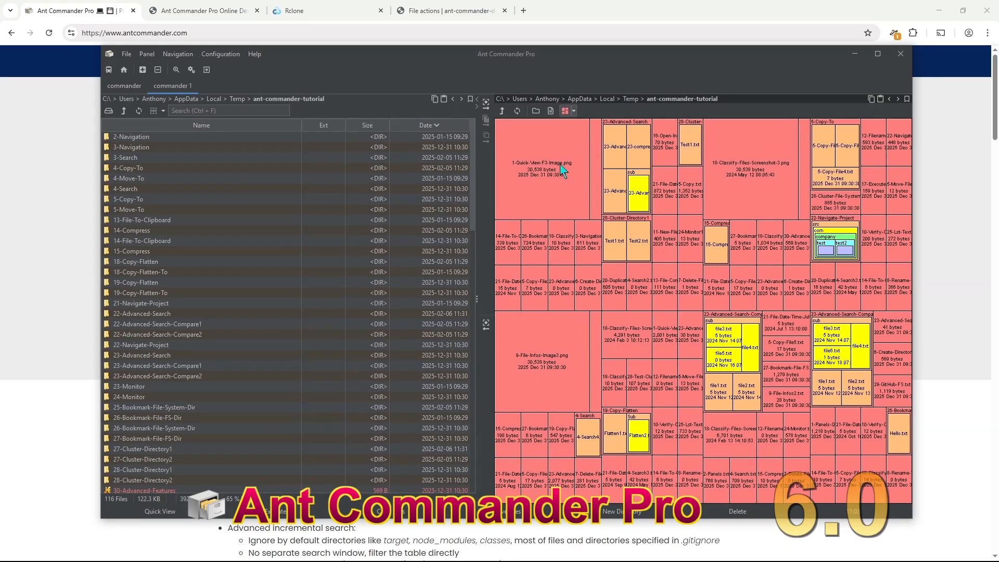
- Add a plain Directory Table panel, then cancel a second add-panel attempt
click(143, 69)
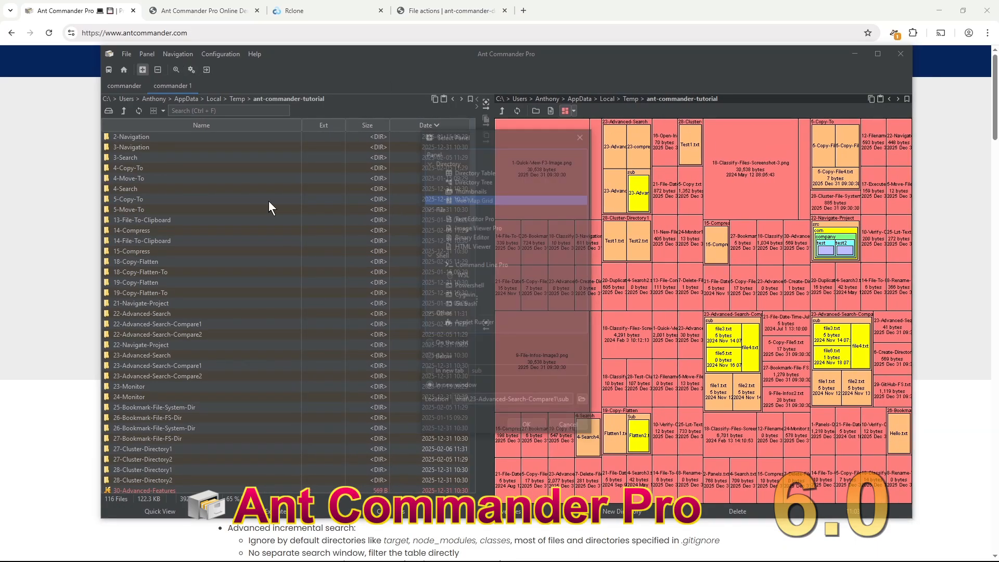
click(483, 172)
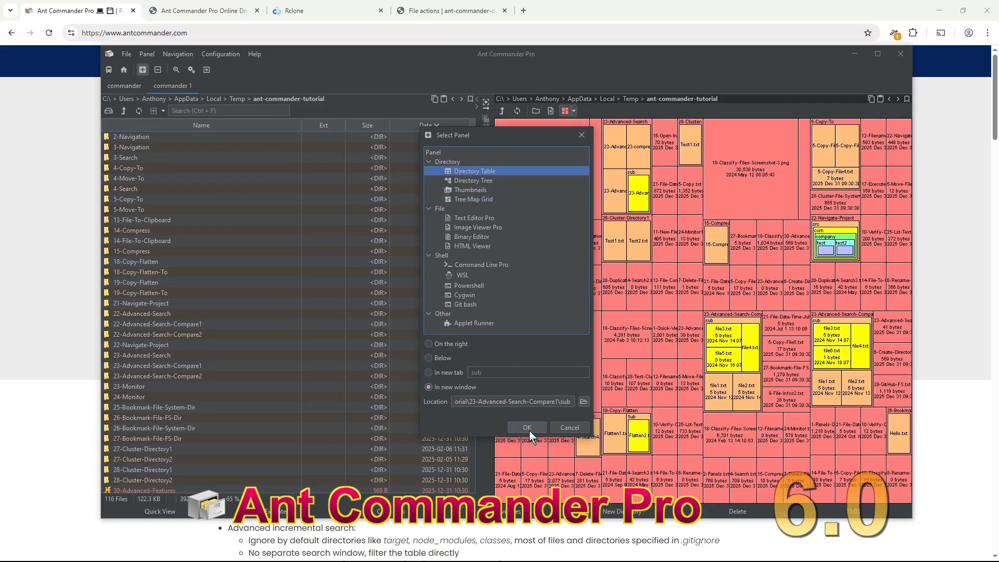
click(527, 428)
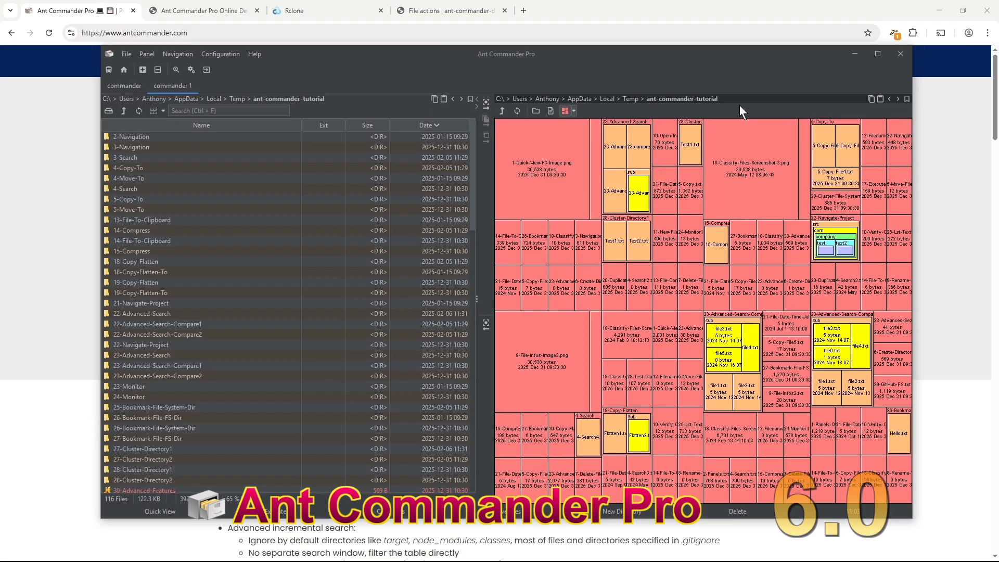
click(143, 70)
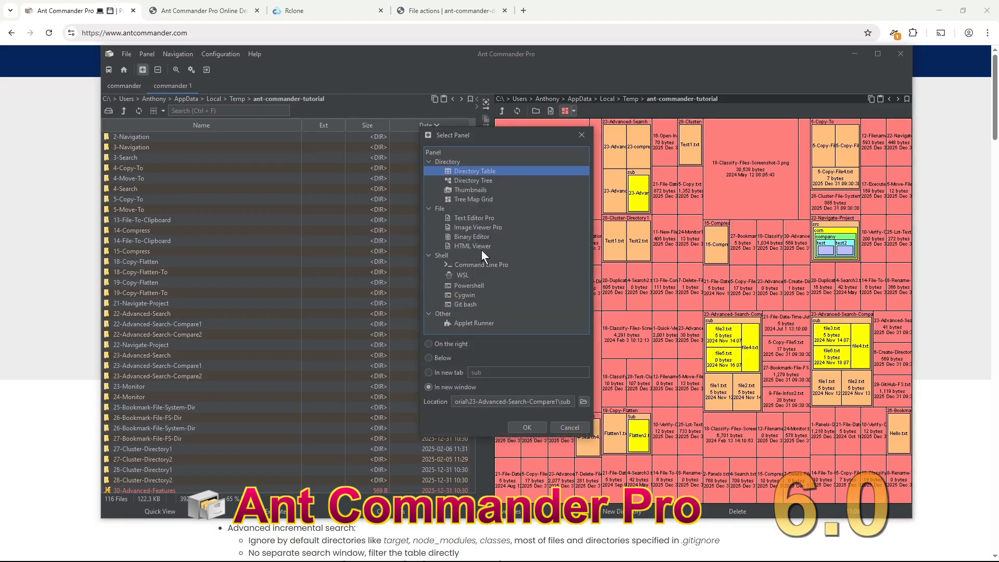
click(560, 429)
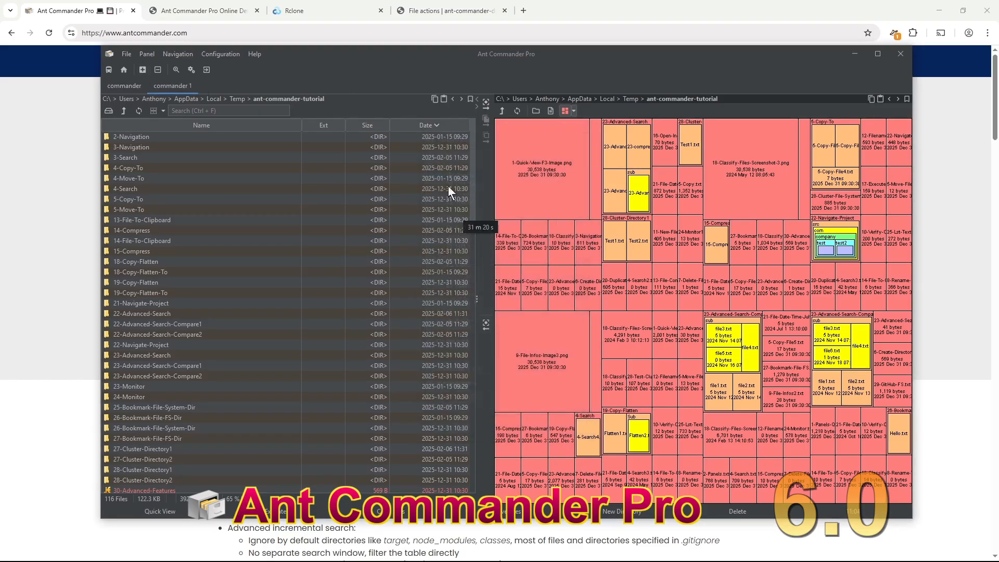
- Replace the treemap with a Directory Table and go up to the ant-commander-tutorial folder
click(147, 54)
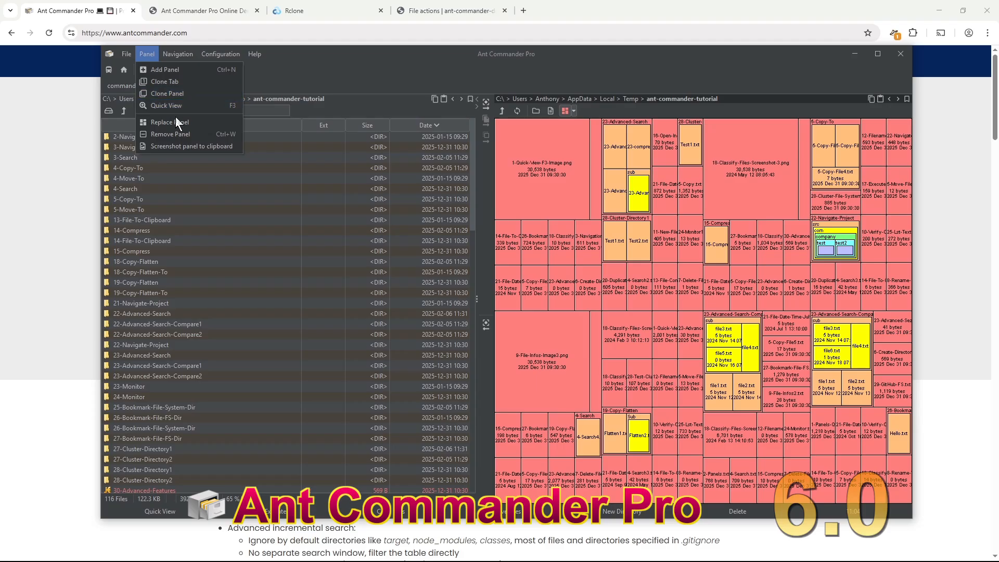
click(208, 122)
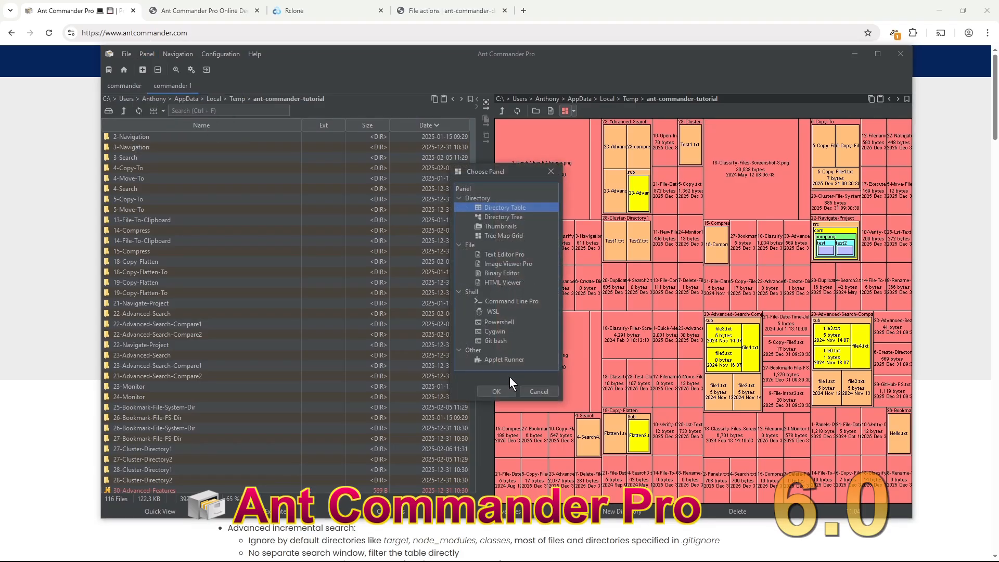
click(506, 389)
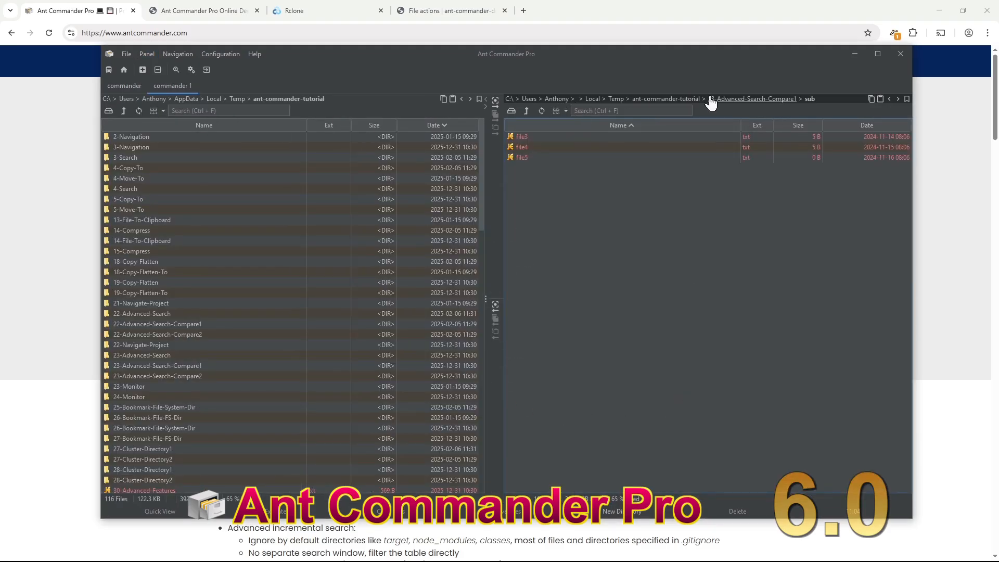
click(693, 99)
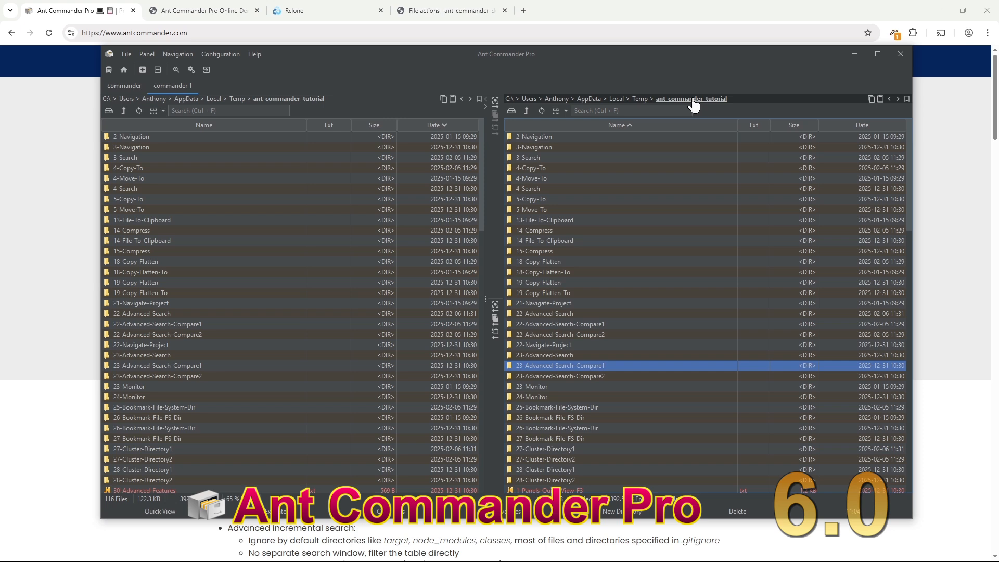
- Bring up the Go to Rclone dialog from Navigation > File Systems
click(179, 53)
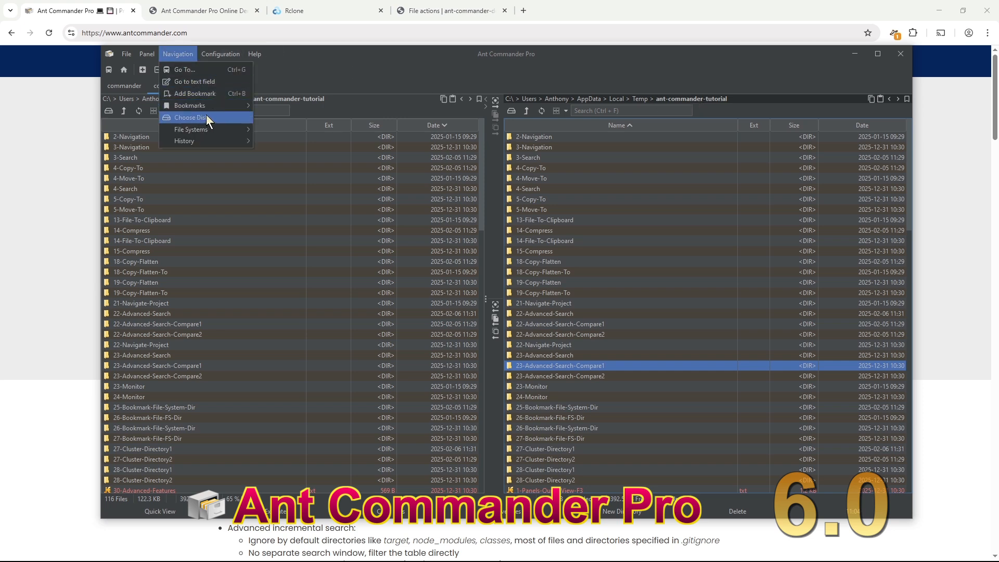
mouse_move(216, 130)
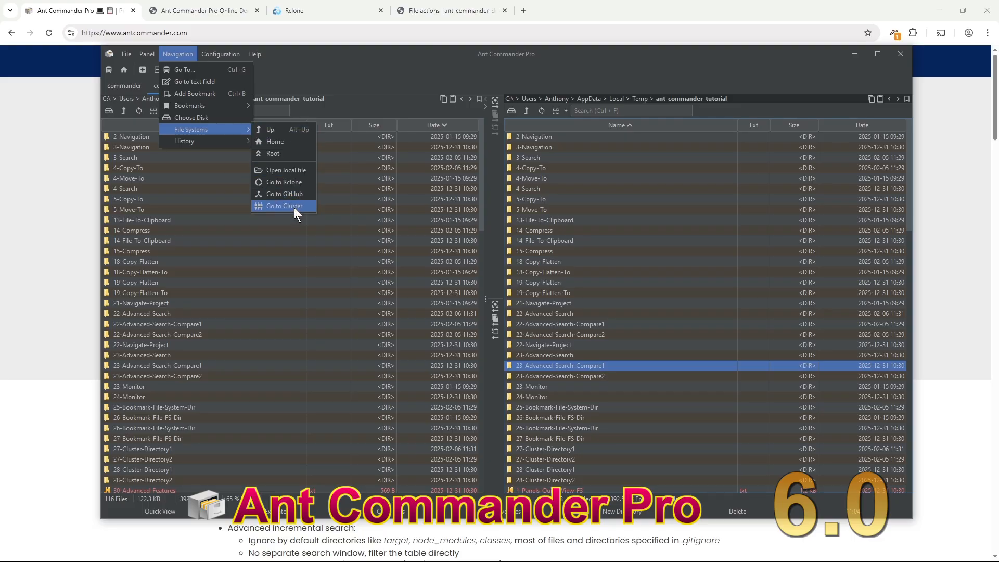
click(299, 182)
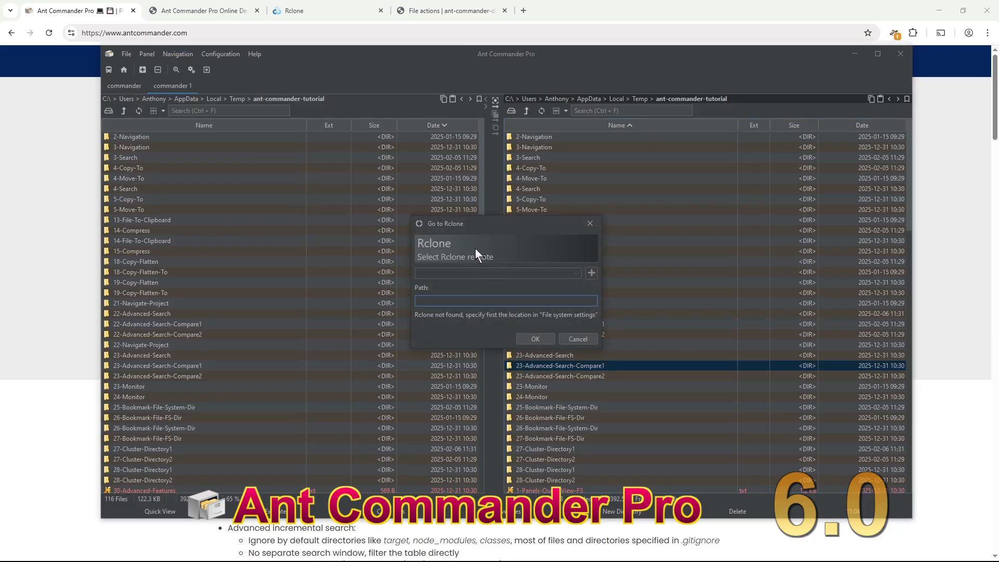
- On the rclone site, open the Amazon S3 documentation at its configuration example
click(301, 12)
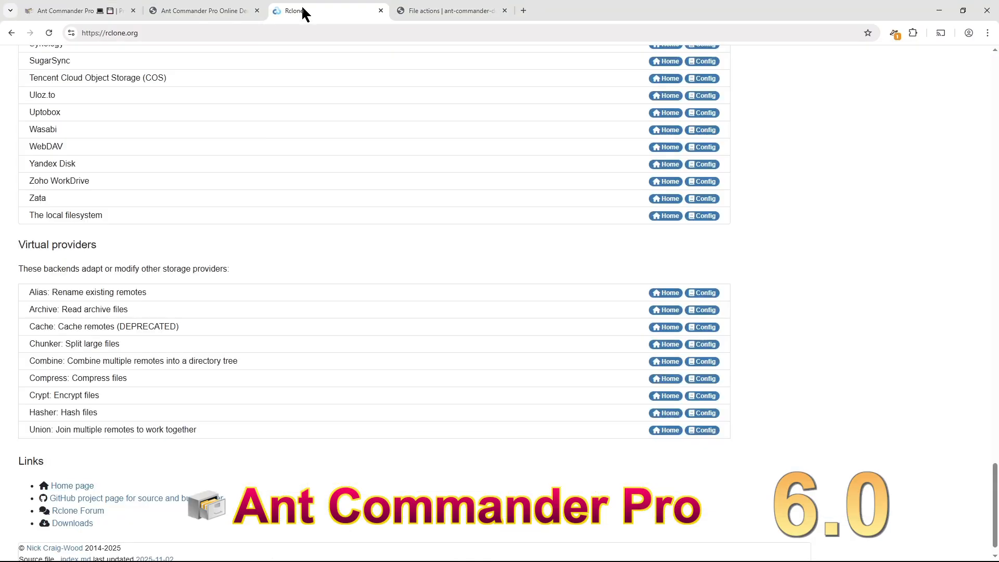
scroll(395, 227, up, 10)
scroll(397, 221, up, 15)
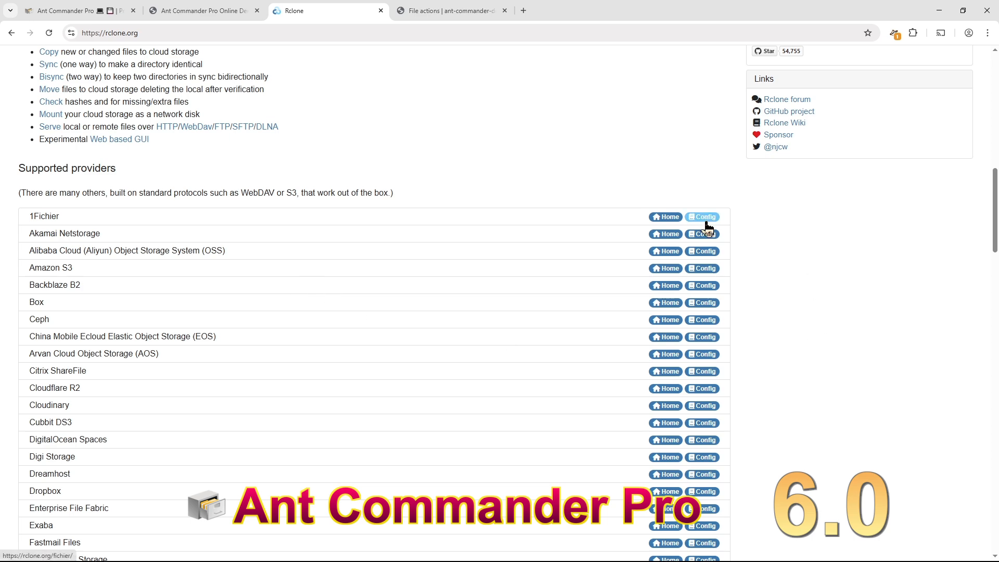
click(716, 271)
click(705, 267)
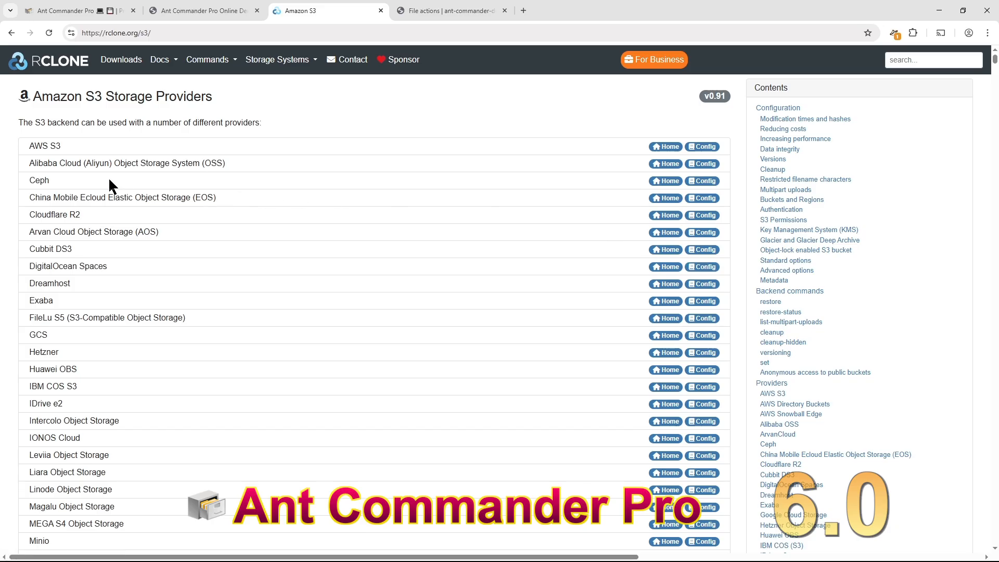
click(706, 146)
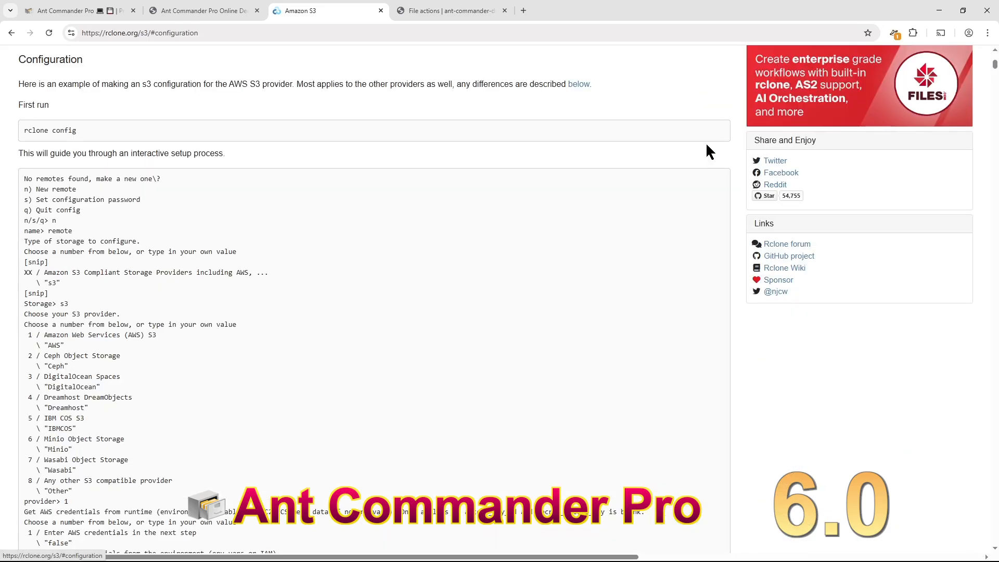
- Read through the S3 configuration example, highlighting remote:bucket, then go back to the rclone home page
scroll(42, 186, down, 2)
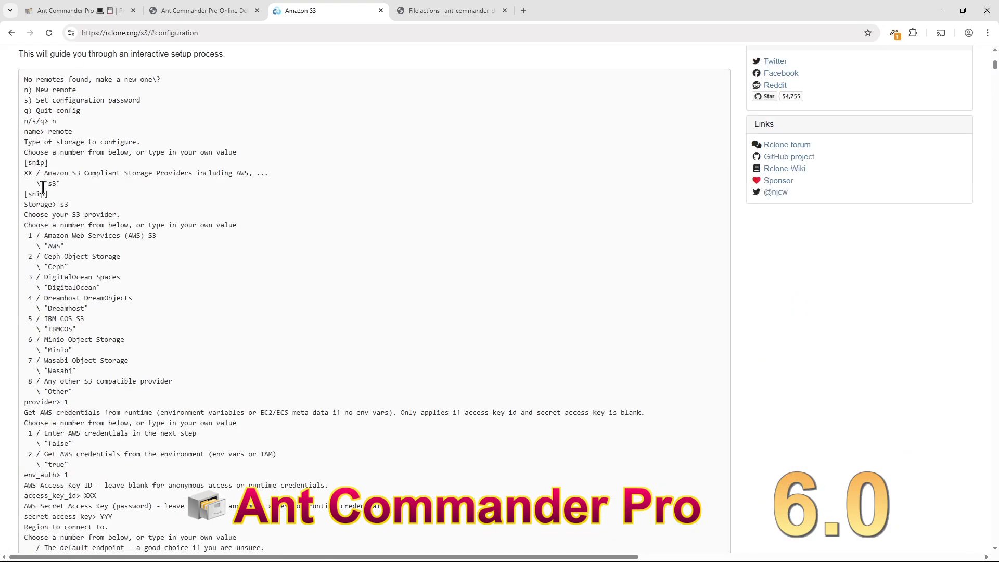
scroll(43, 188, down, 1)
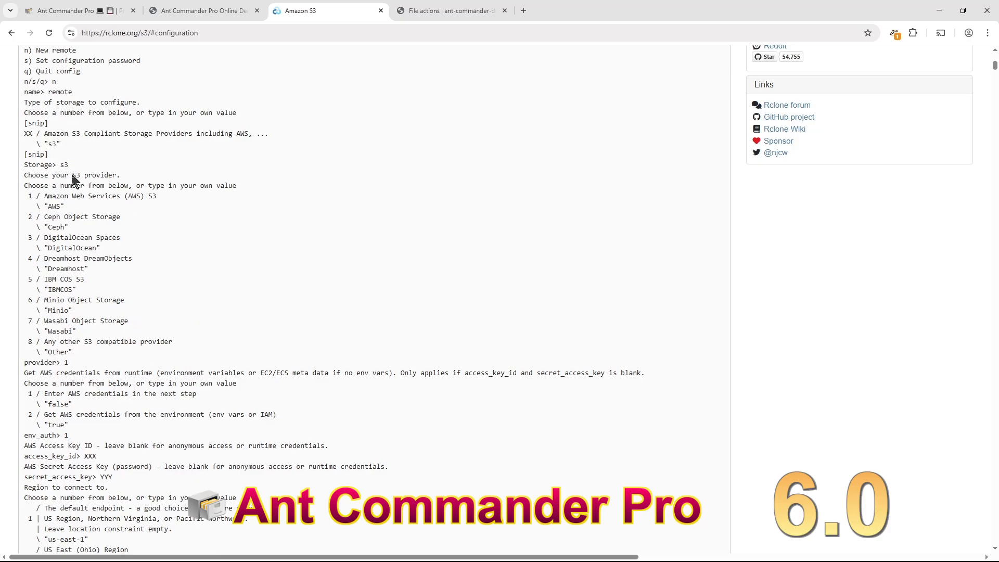
scroll(113, 269, down, 3)
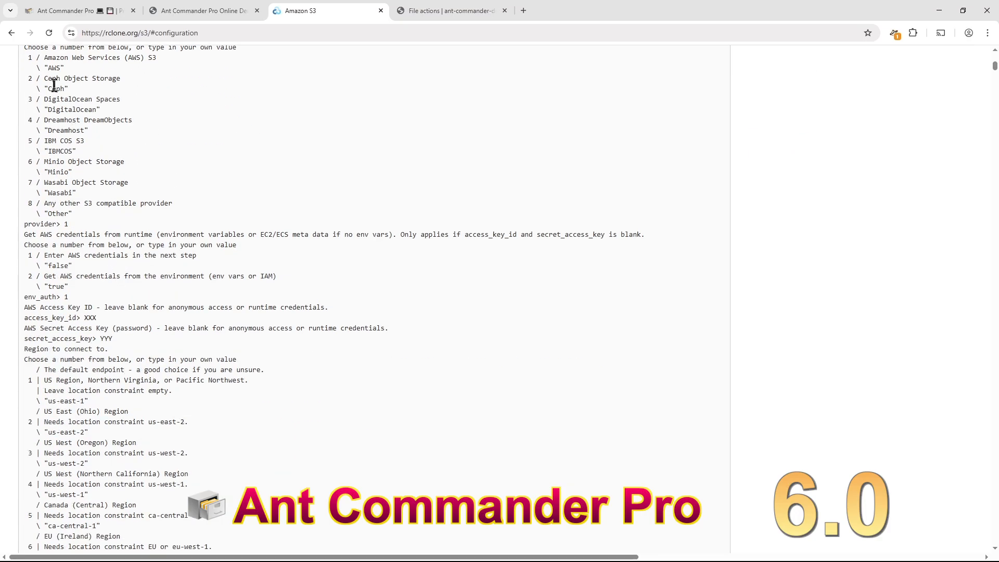
scroll(104, 279, down, 3)
scroll(104, 285, down, 3)
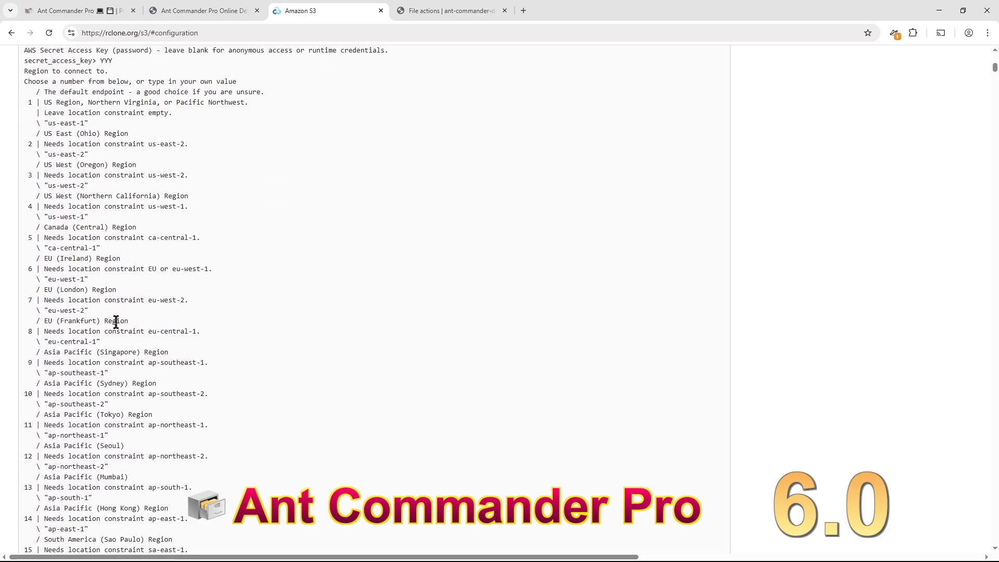
scroll(116, 320, down, 20)
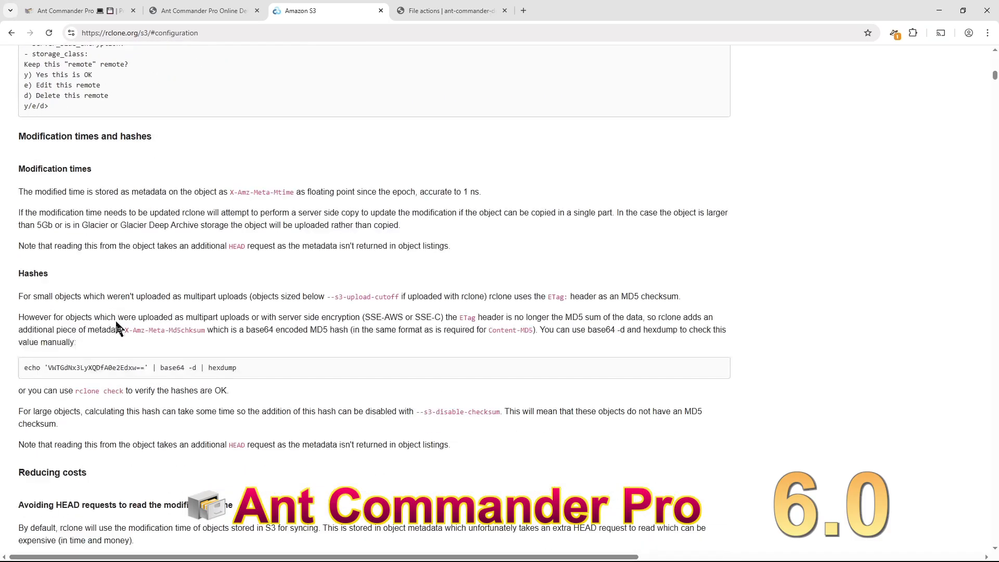
scroll(117, 327, up, 3)
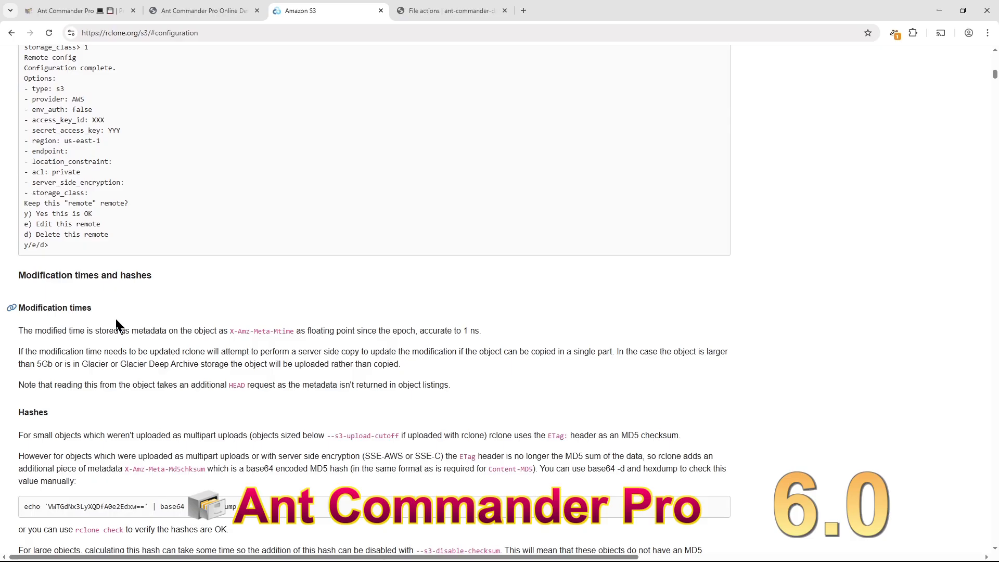
scroll(172, 319, down, 5)
scroll(178, 319, up, 5)
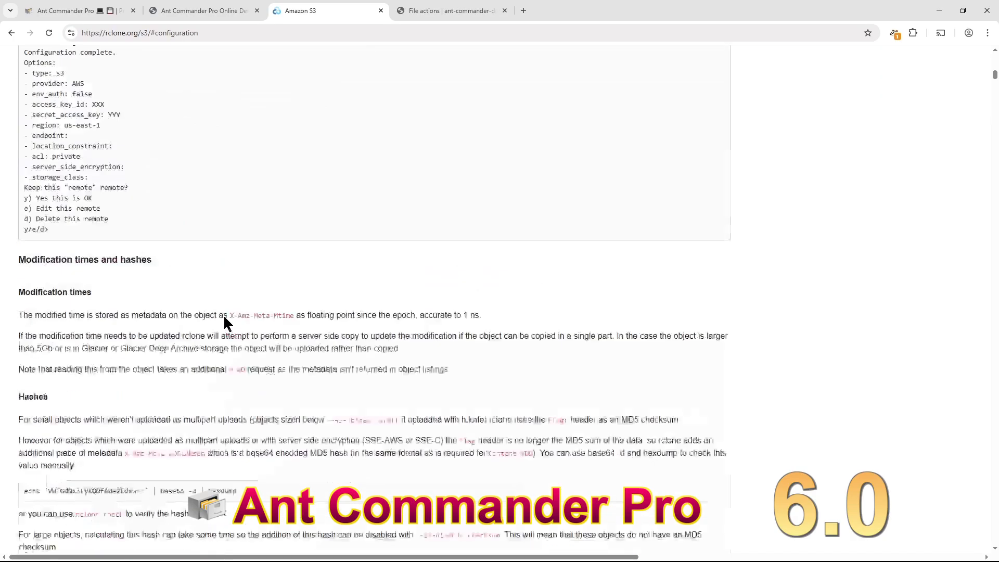
scroll(224, 314, up, 20)
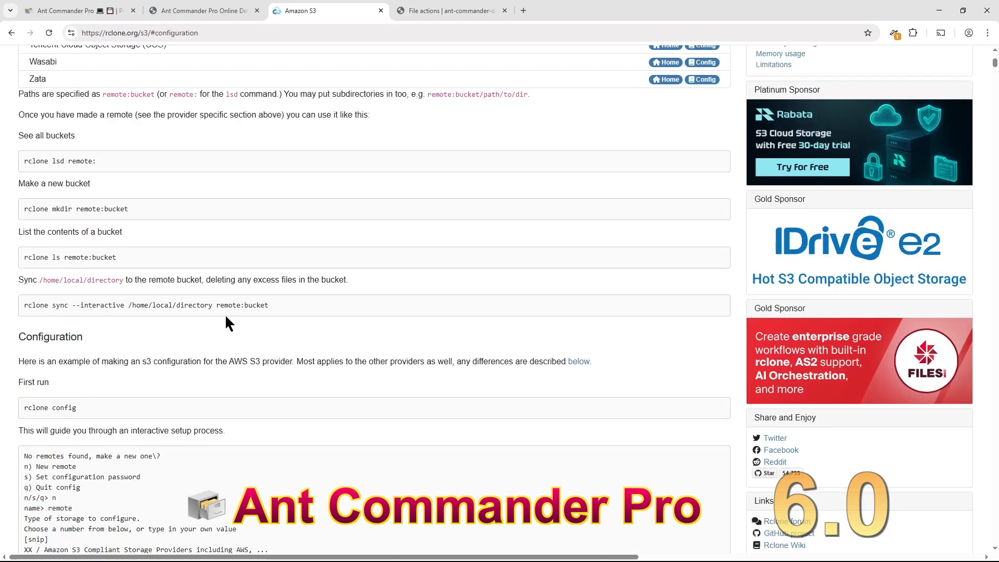
drag(78, 210, 186, 206)
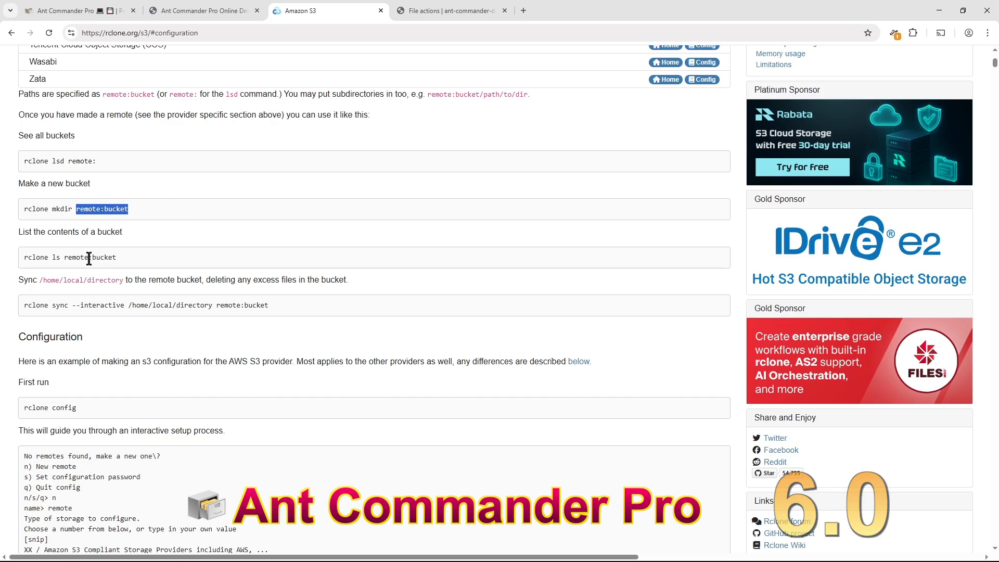
scroll(89, 257, up, 5)
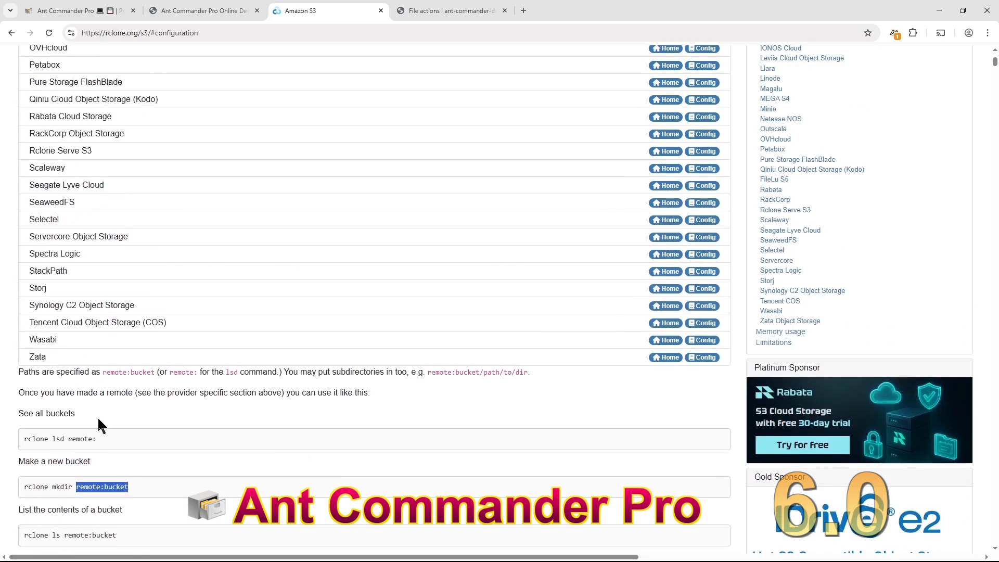
scroll(200, 337, down, 3)
scroll(202, 333, up, 13)
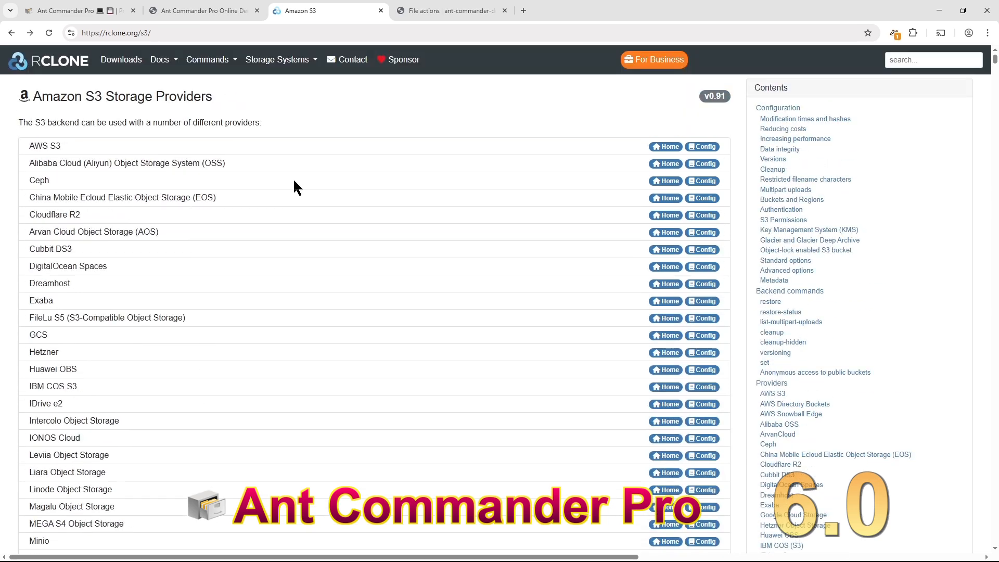
key(alt+Left)
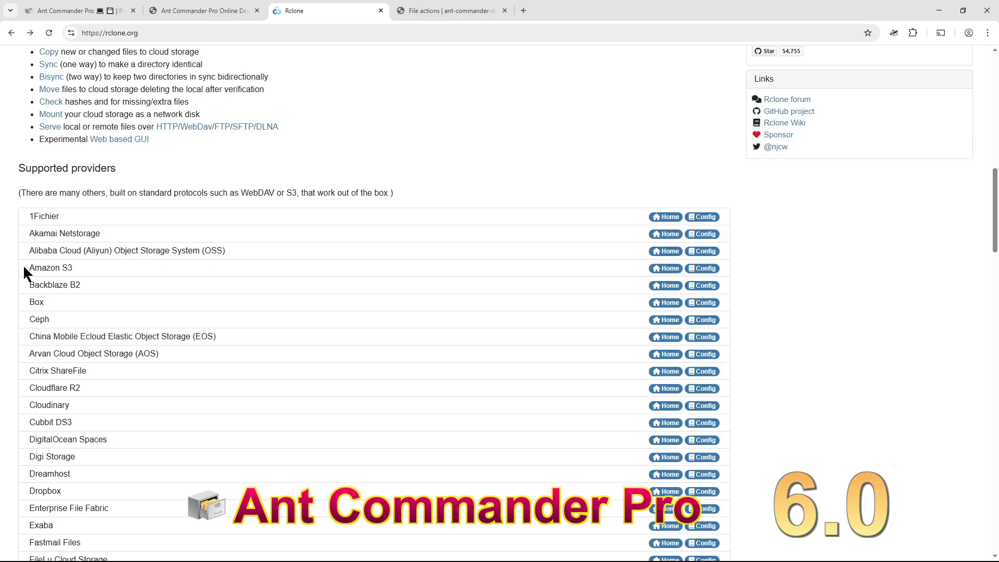
- Highlight Amazon S3 and then HDFS in the Supported providers list
drag(26, 268, 116, 265)
click(115, 387)
scroll(402, 341, down, 3)
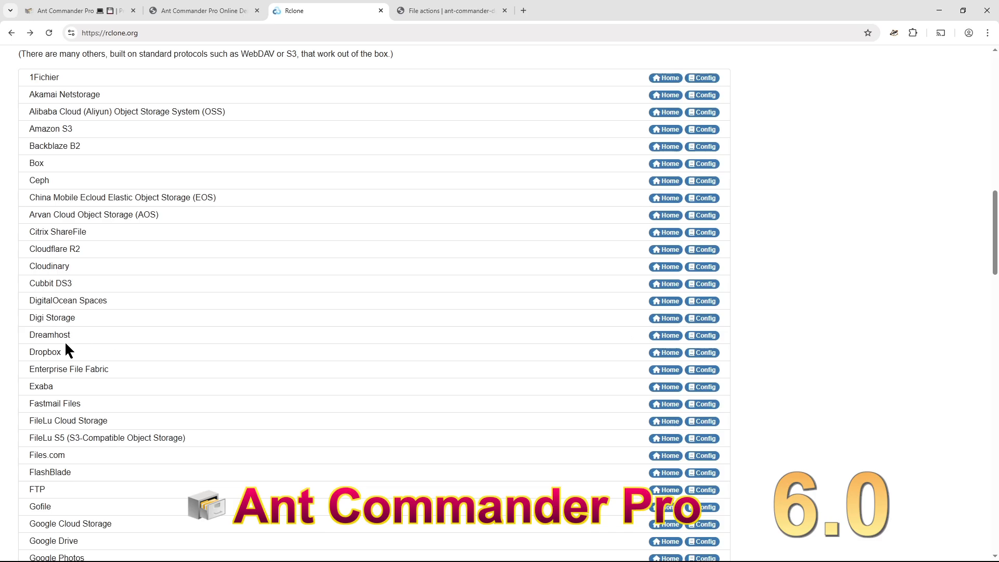
scroll(351, 271, down, 3)
scroll(250, 176, down, 3)
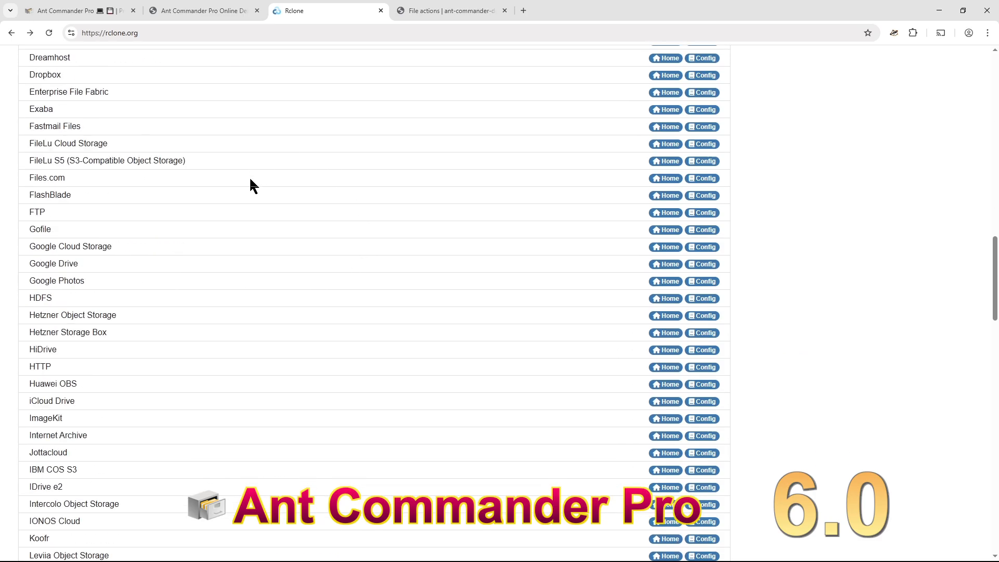
double_click(43, 297)
scroll(343, 271, down, 3)
scroll(307, 273, down, 3)
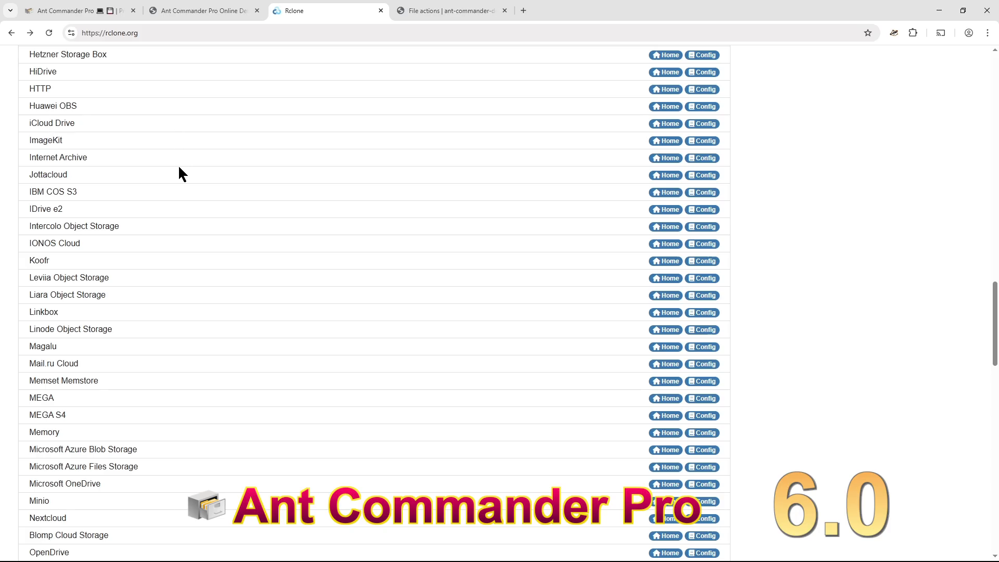
scroll(192, 183, up, 3)
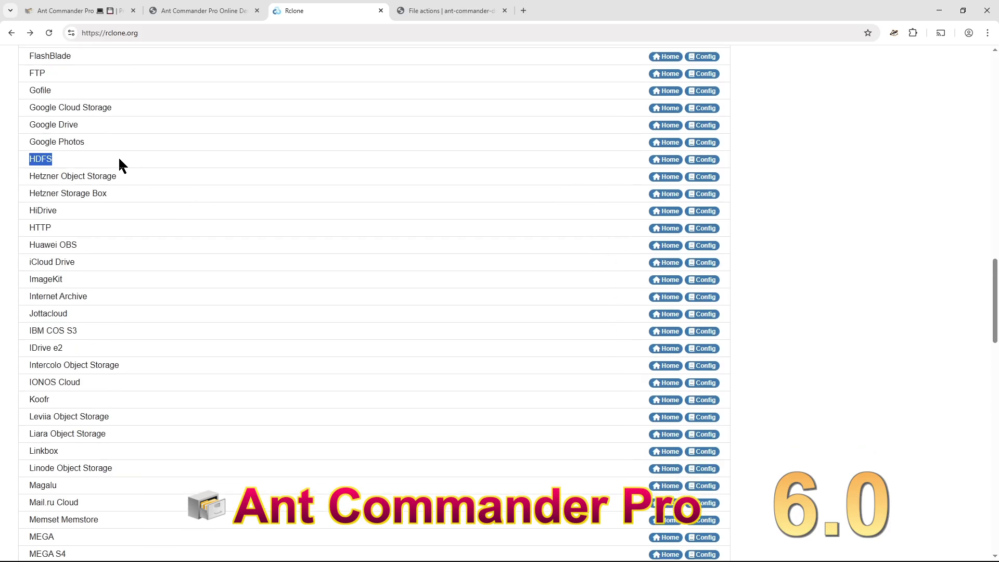
click(193, 148)
- Scroll through the rest of the providers list, past MEGA, OneDrive, Nextcloud, pCloud and Proton Drive
scroll(297, 299, down, 3)
scroll(299, 295, down, 3)
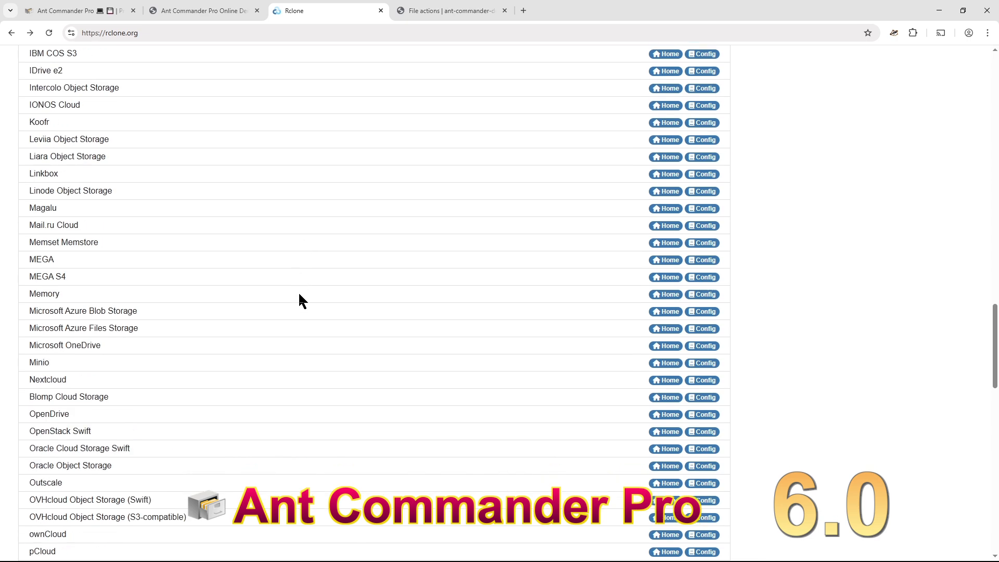
scroll(301, 300, down, 3)
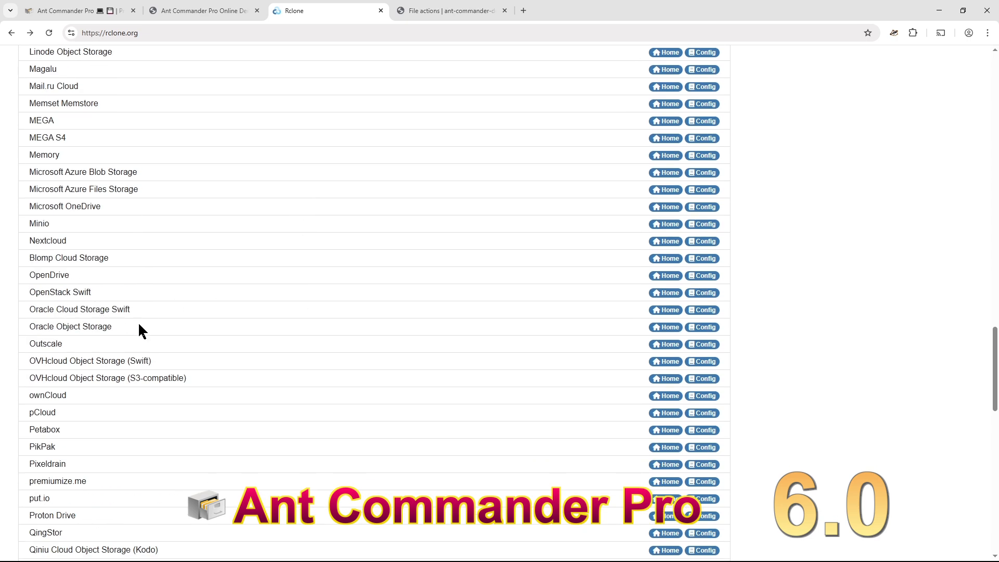
scroll(140, 326, down, 3)
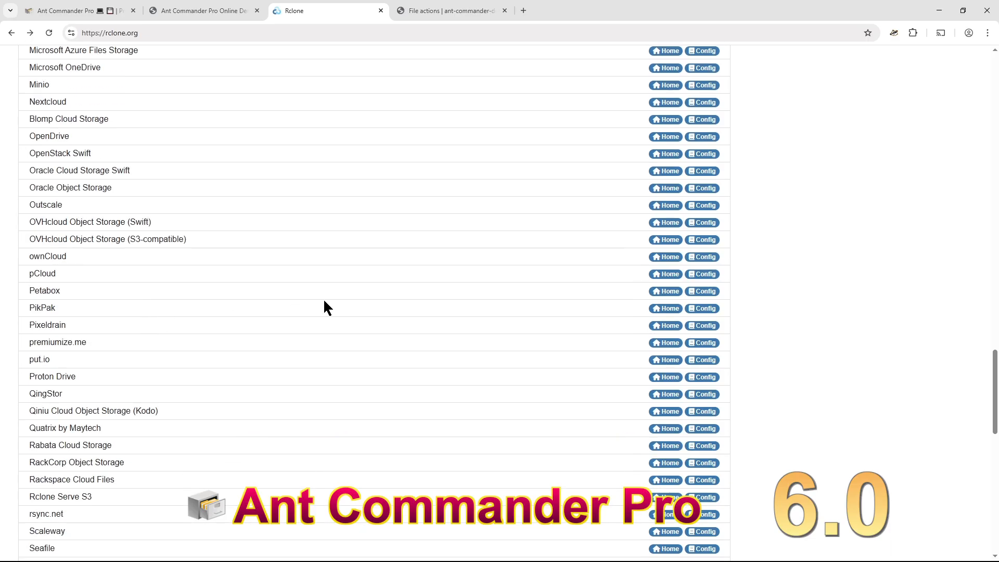
scroll(269, 304, down, 3)
scroll(269, 304, down, 3)
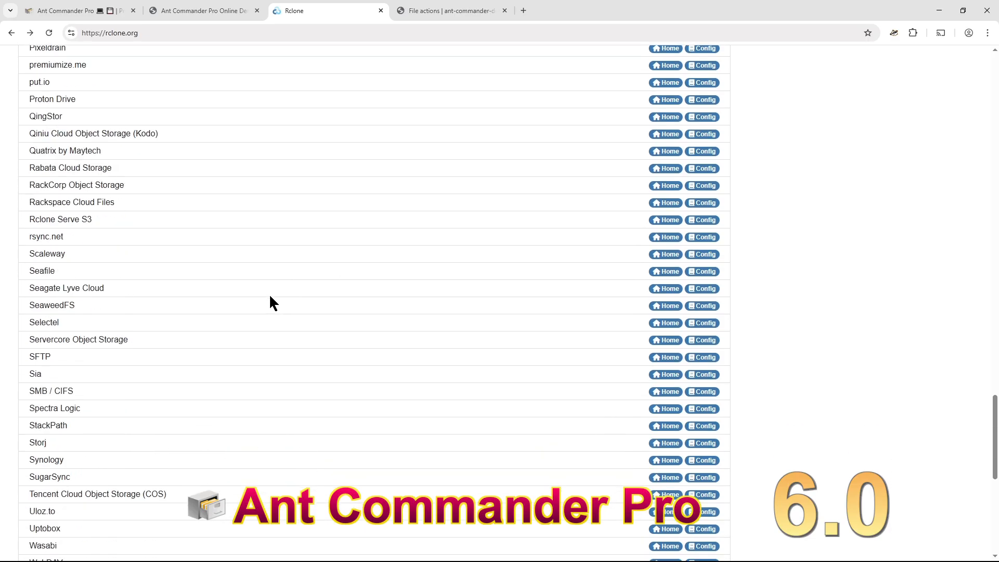
scroll(270, 304, down, 3)
scroll(275, 306, up, 20)
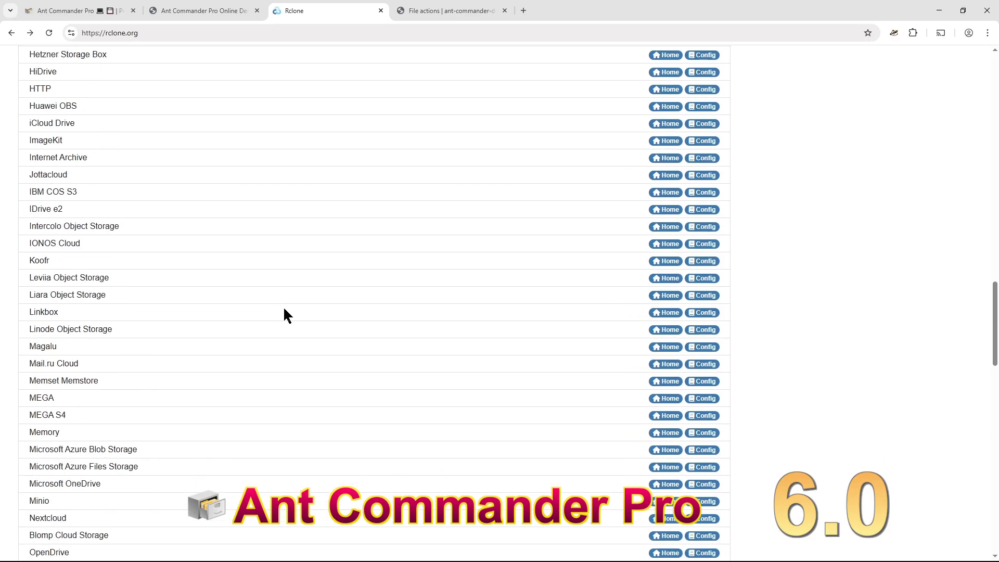
scroll(285, 309, down, 3)
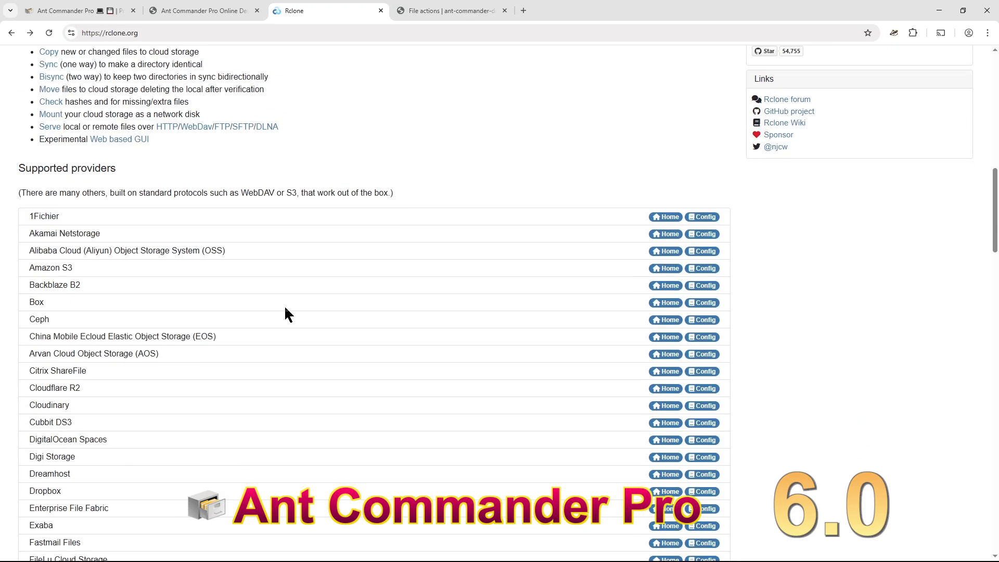
scroll(285, 309, down, 15)
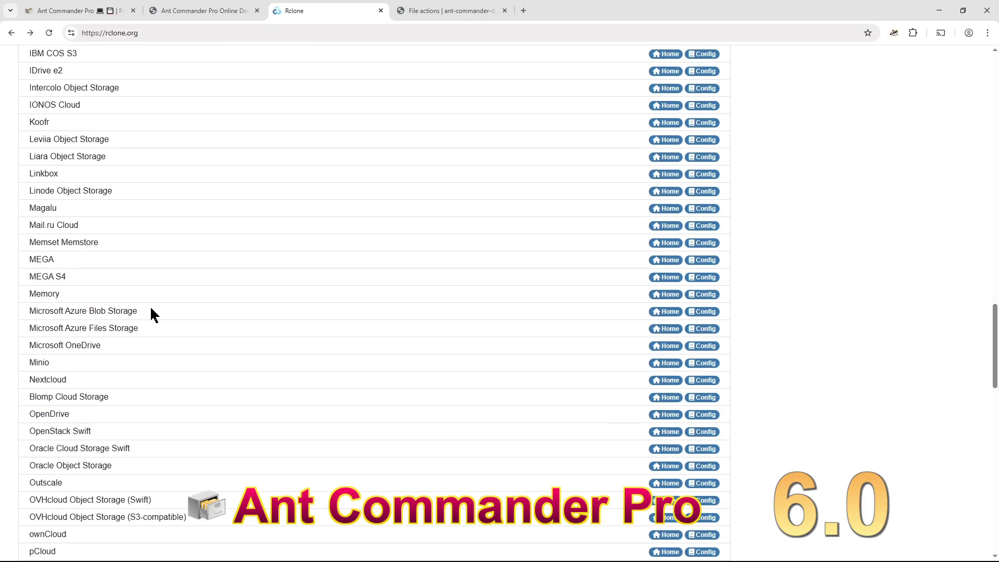
scroll(152, 314, down, 3)
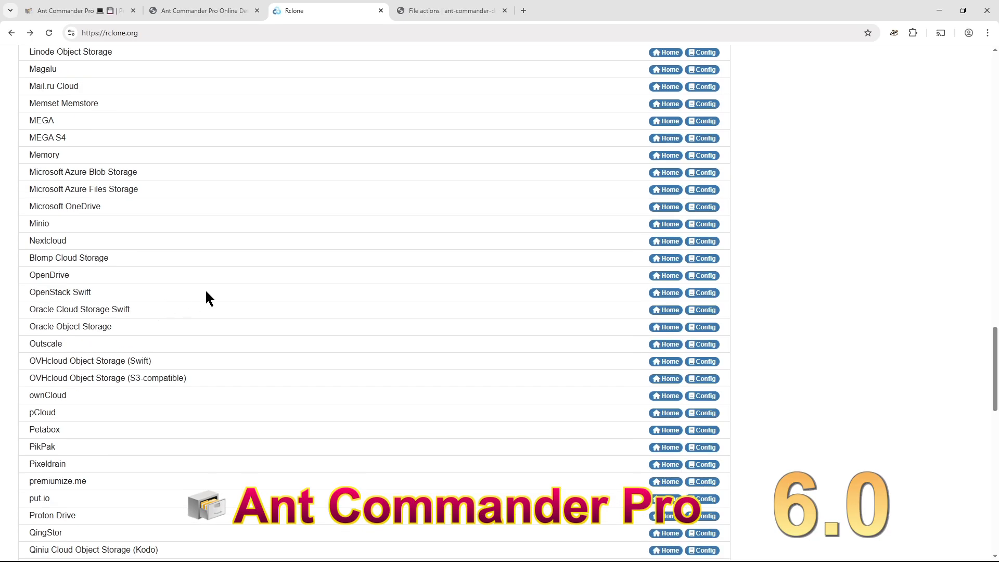
scroll(206, 298, down, 6)
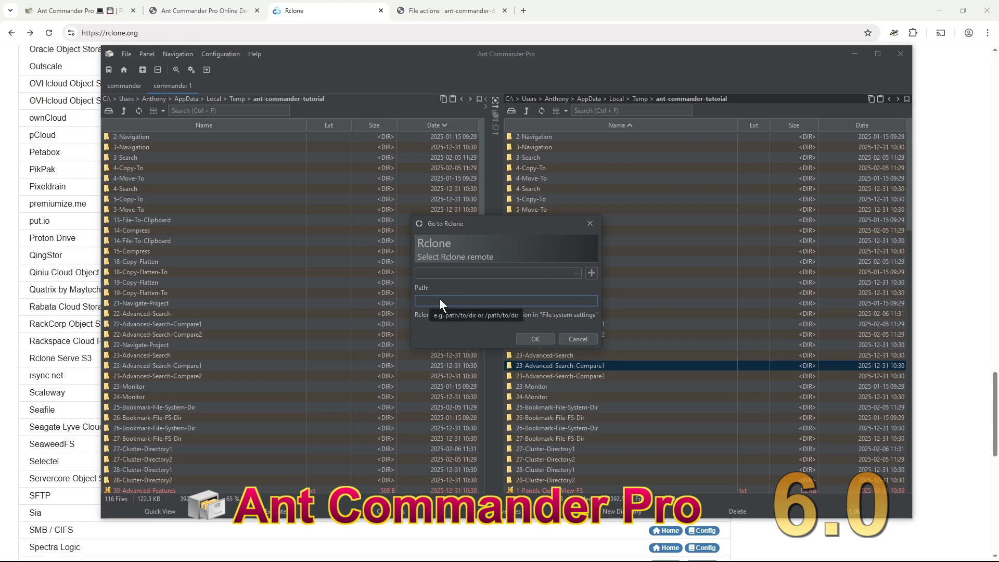
- Cancel the Go to Rclone dialog, dismiss the Roots drive list, and select the 4-Copy-To folder
click(577, 338)
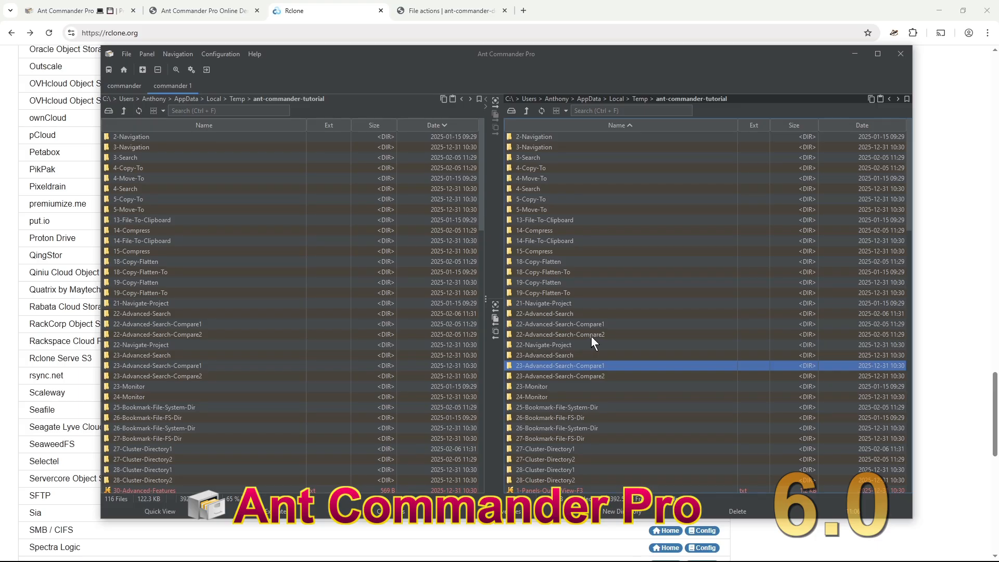
click(512, 111)
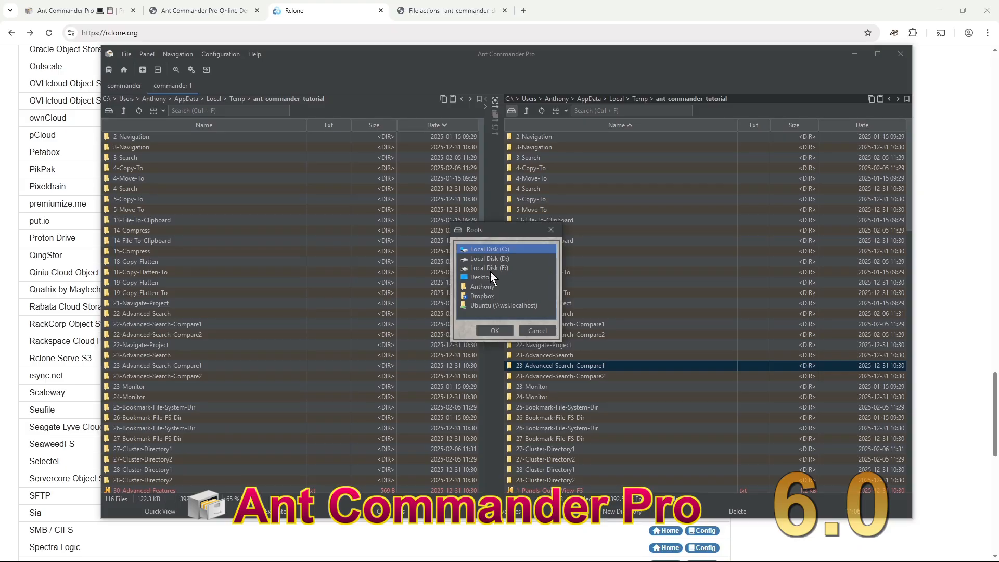
click(538, 331)
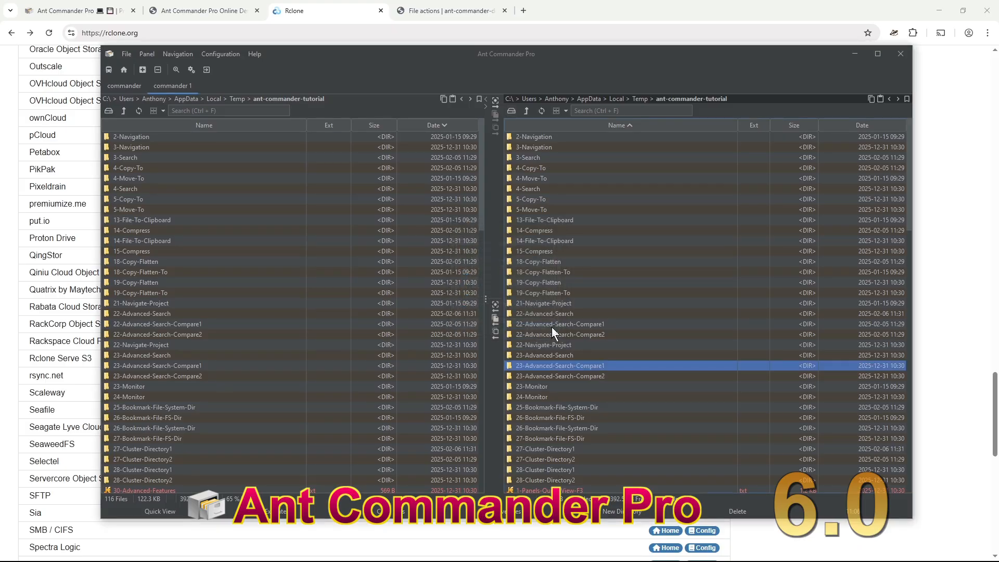
click(529, 169)
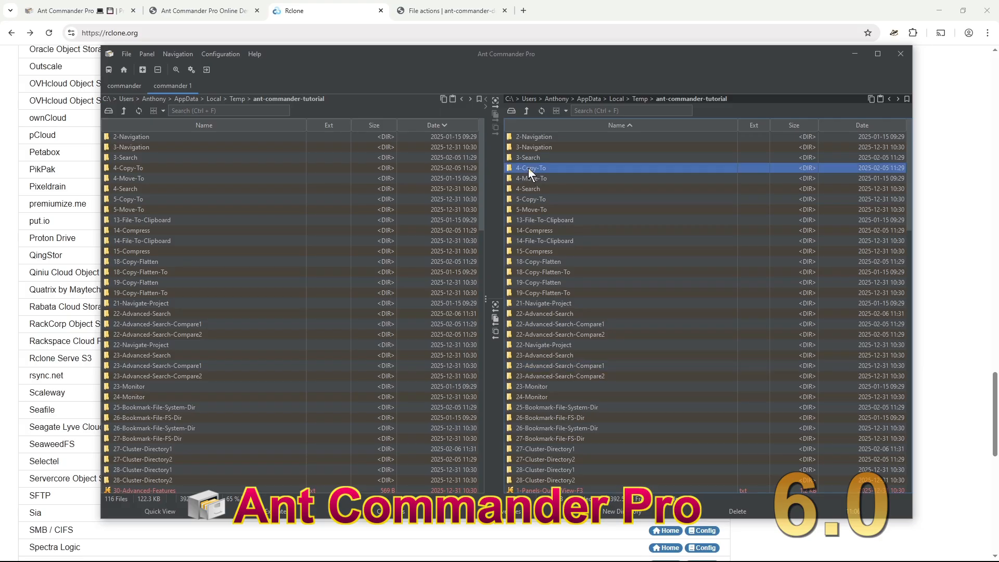
scroll(671, 227, down, 5)
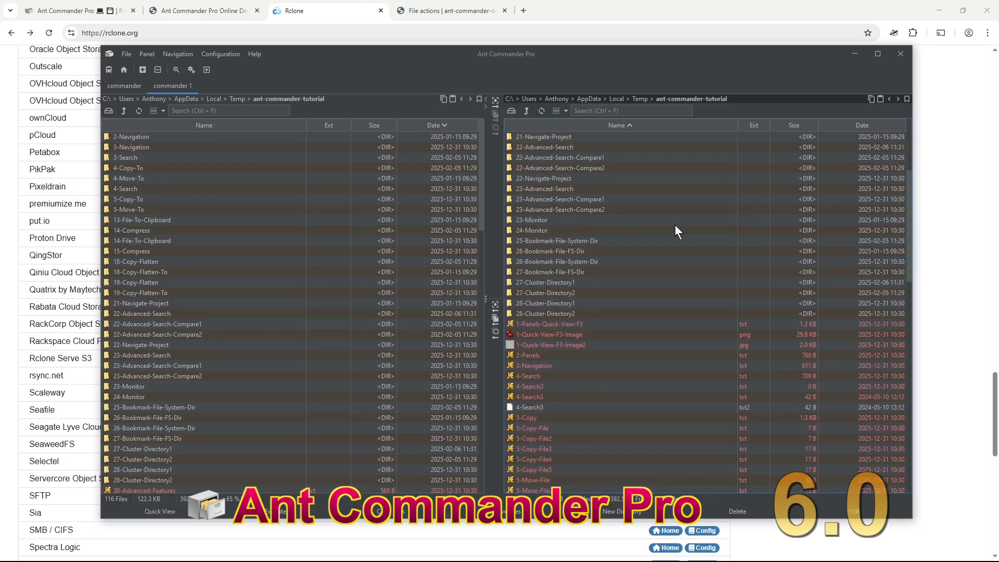
scroll(674, 224, up, 5)
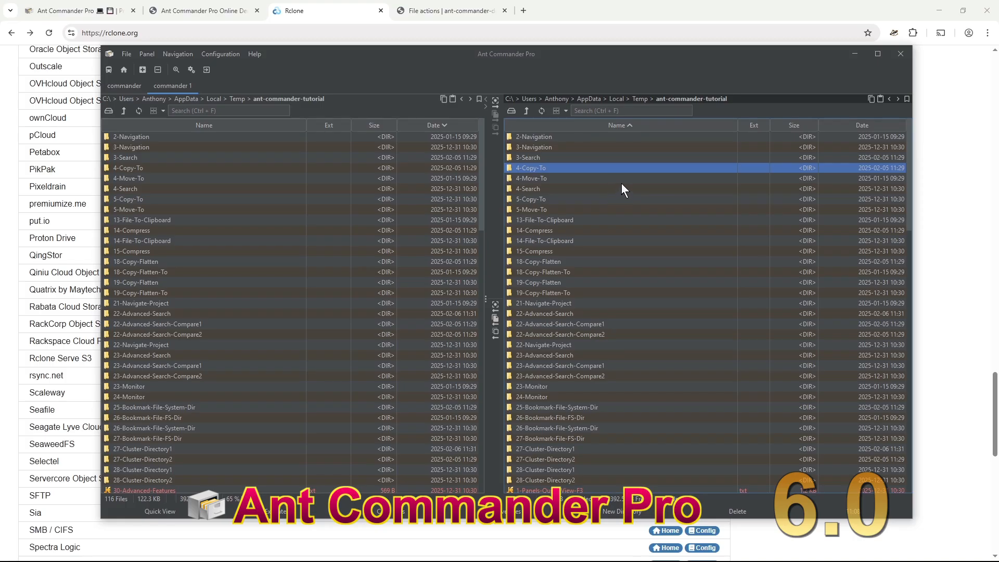
- Look inside 14-File-To-Clipboard, return to ant-commander-tutorial, and select 21-Navigate-Project
click(629, 240)
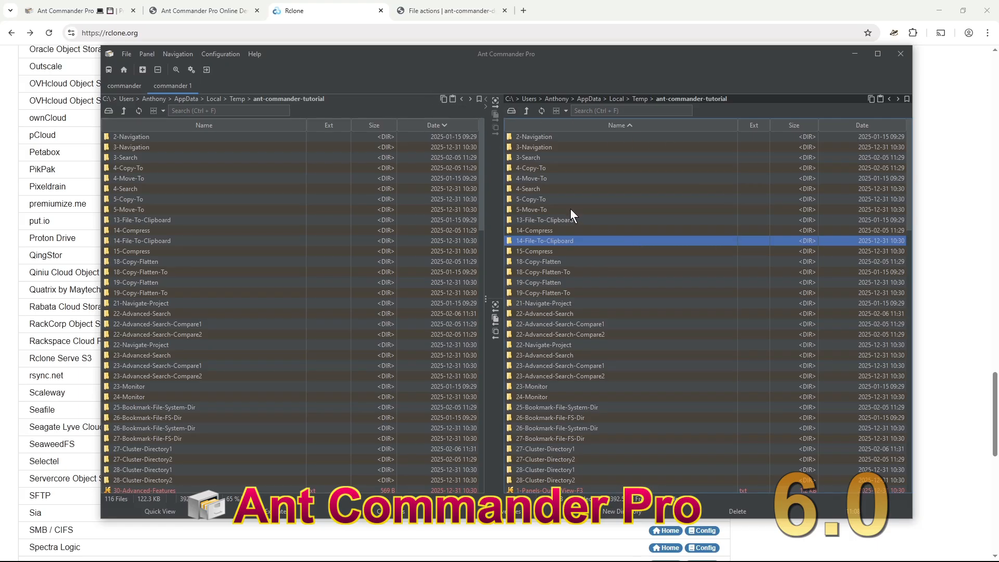
double_click(567, 240)
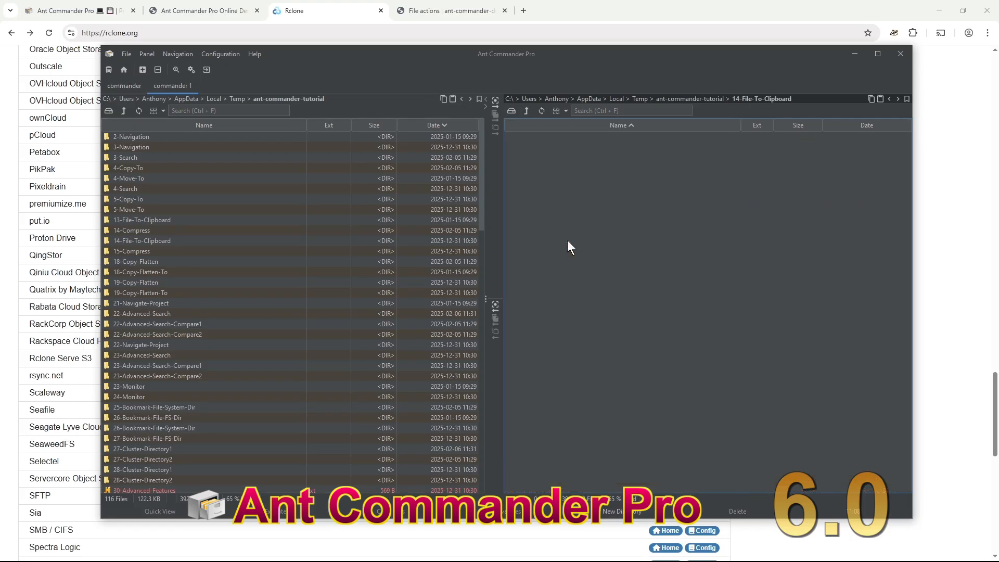
click(525, 110)
scroll(601, 312, down, 5)
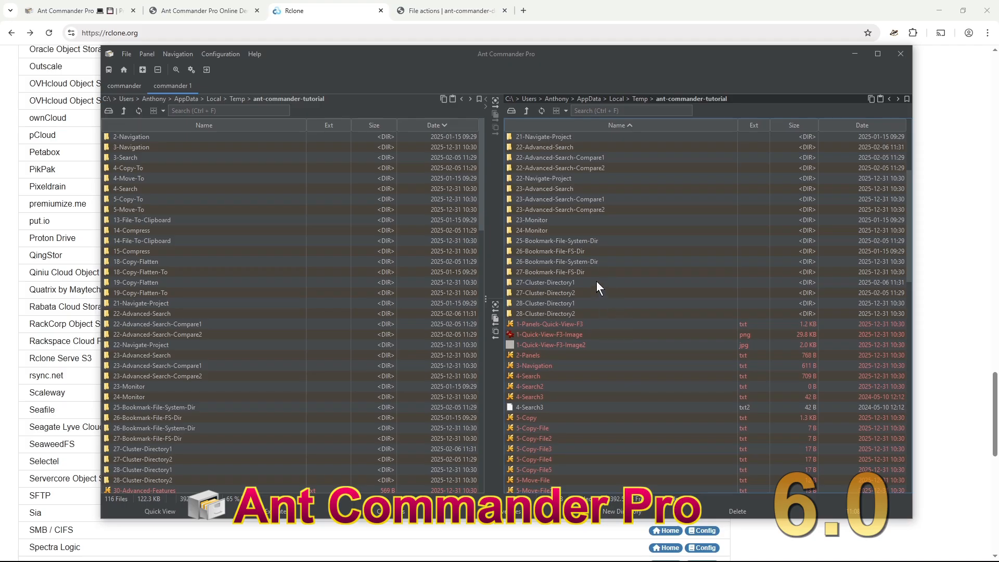
scroll(598, 265, up, 5)
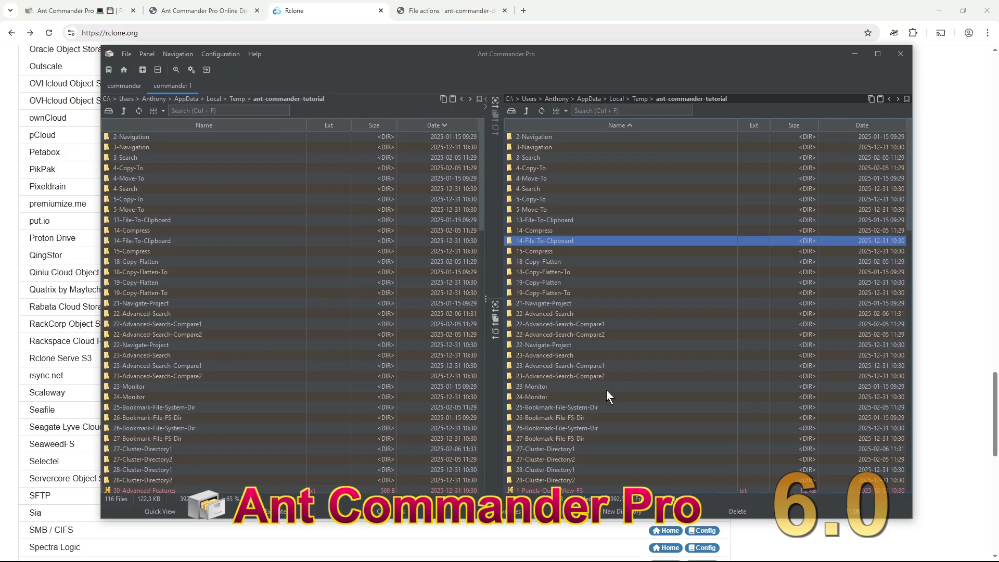
click(574, 304)
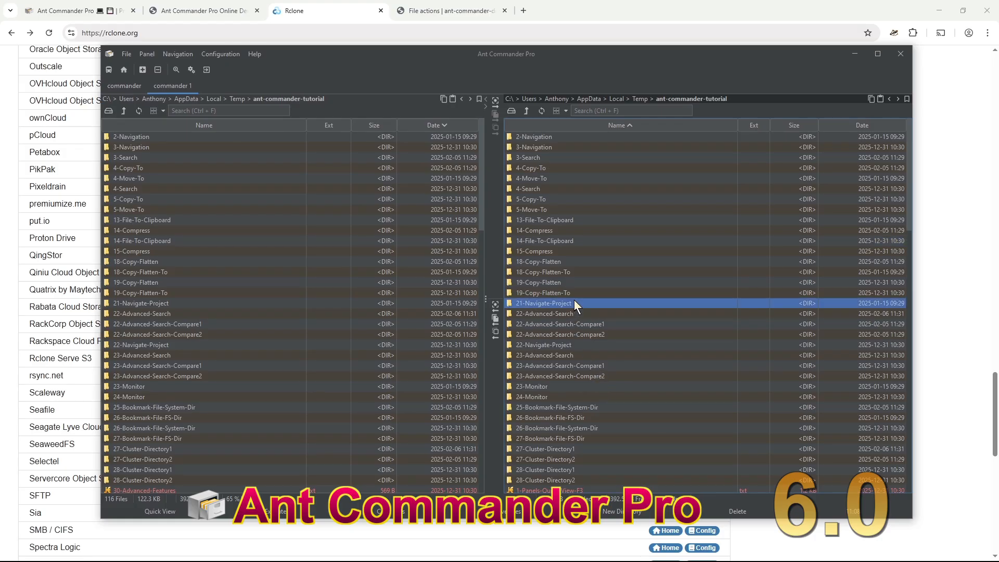
- Filter the files by '*.java/' and jump to the folder containing World.java
click(575, 110)
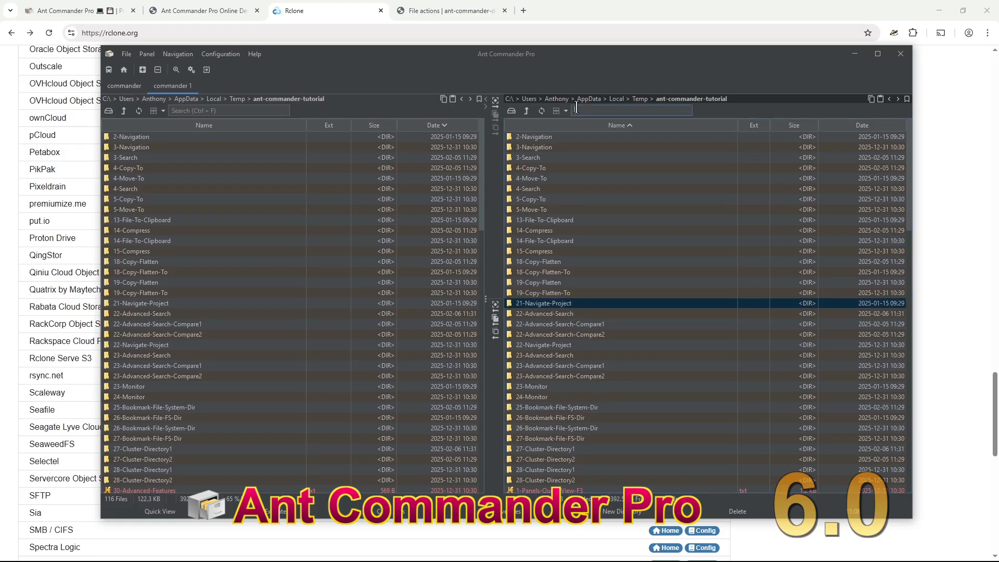
text(*.java)
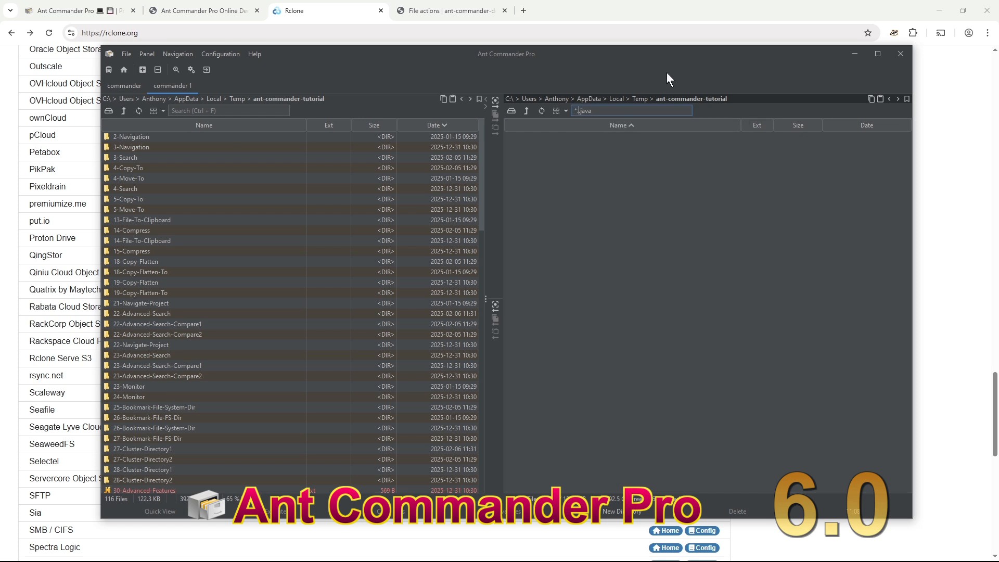
text(/)
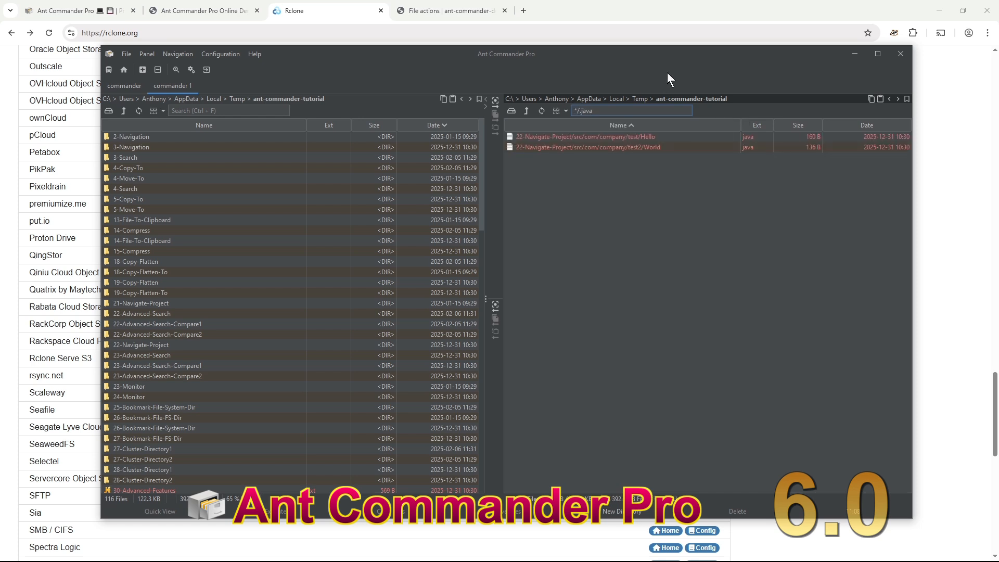
click(642, 146)
right_click(641, 147)
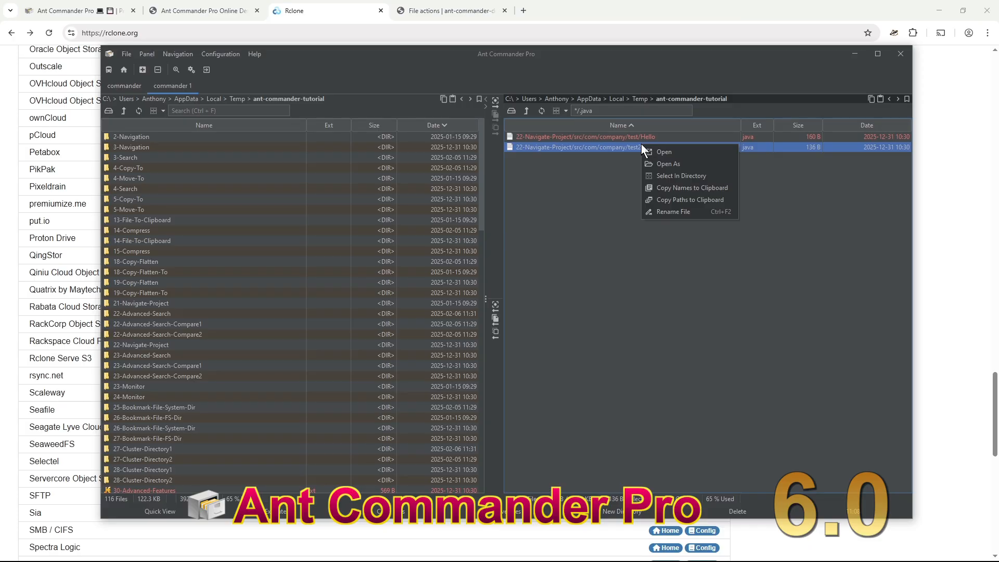
click(684, 176)
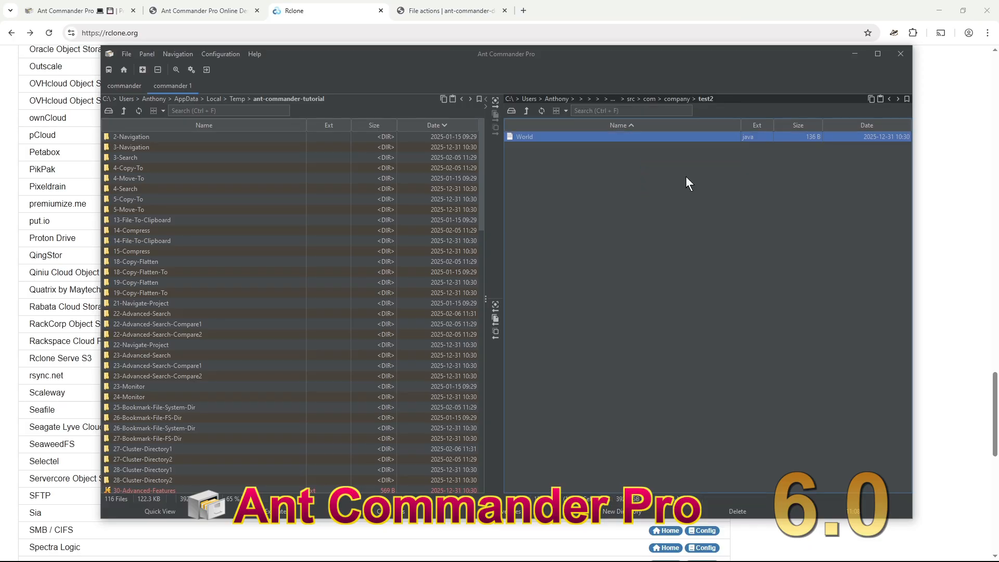
- Go up twice from World.java's folder to 22-Navigate-Project
click(625, 100)
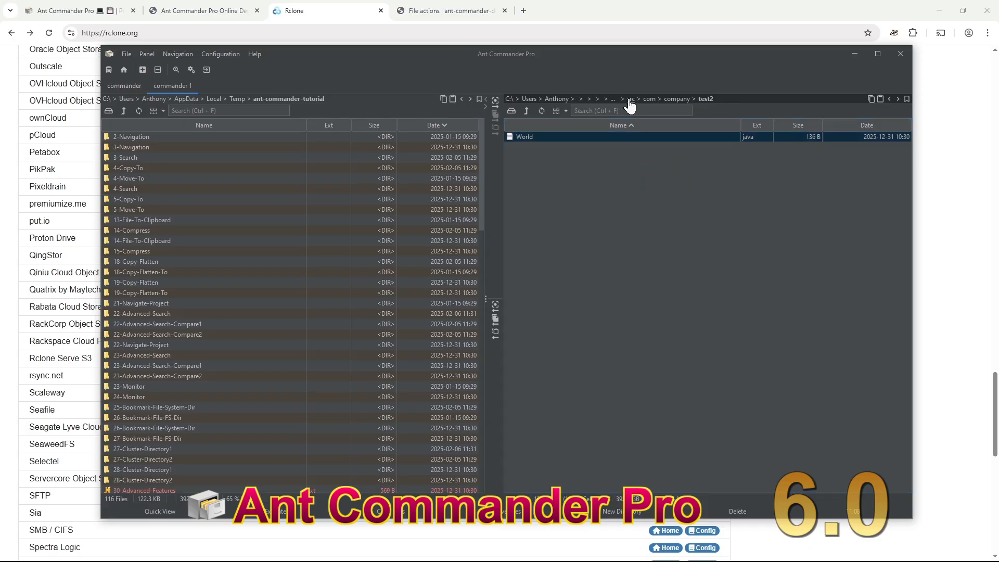
click(526, 112)
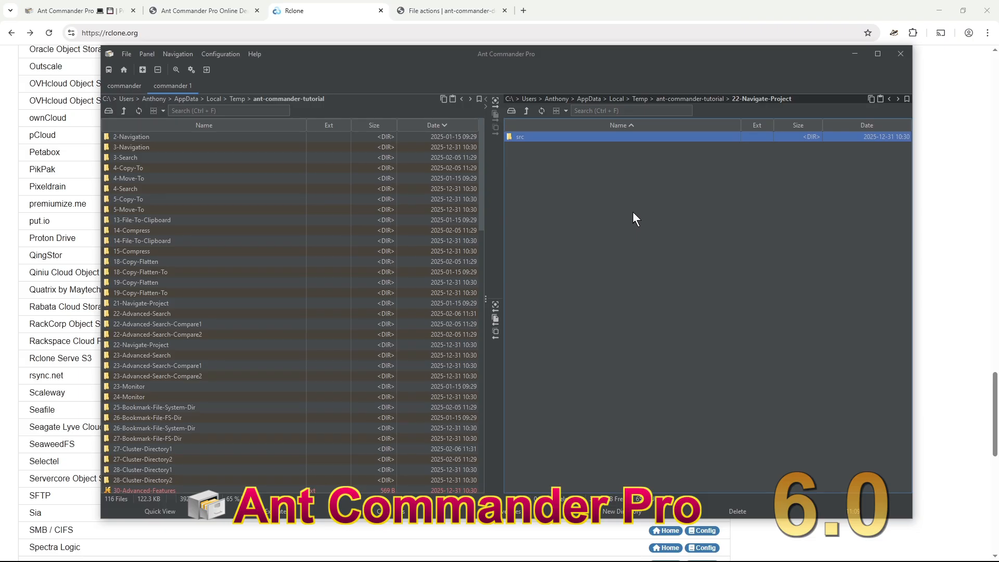
key(ctrl+shift+a)
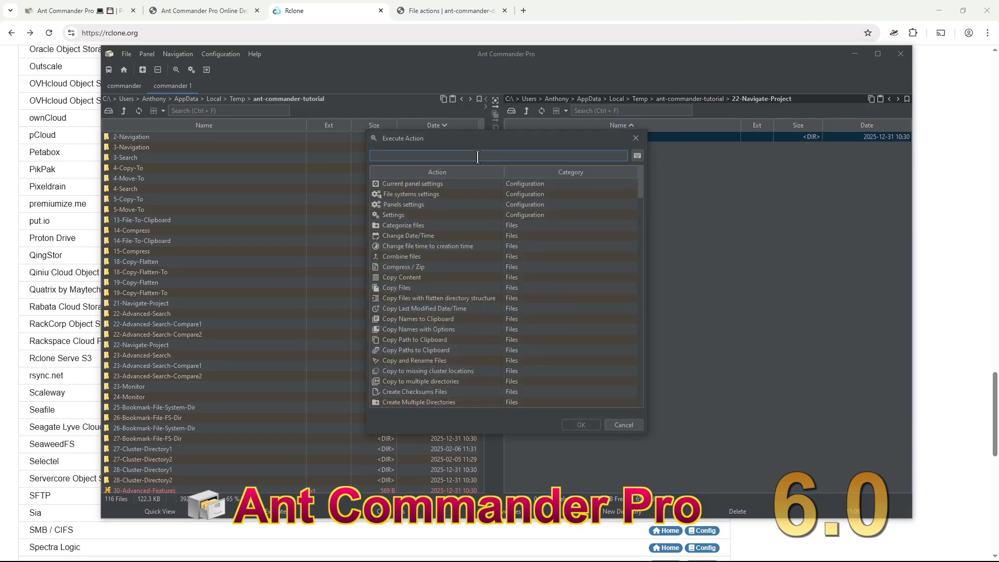
- Try Go to Project, dismiss the no-project error, and descend into src/com/company/test
text(proj)
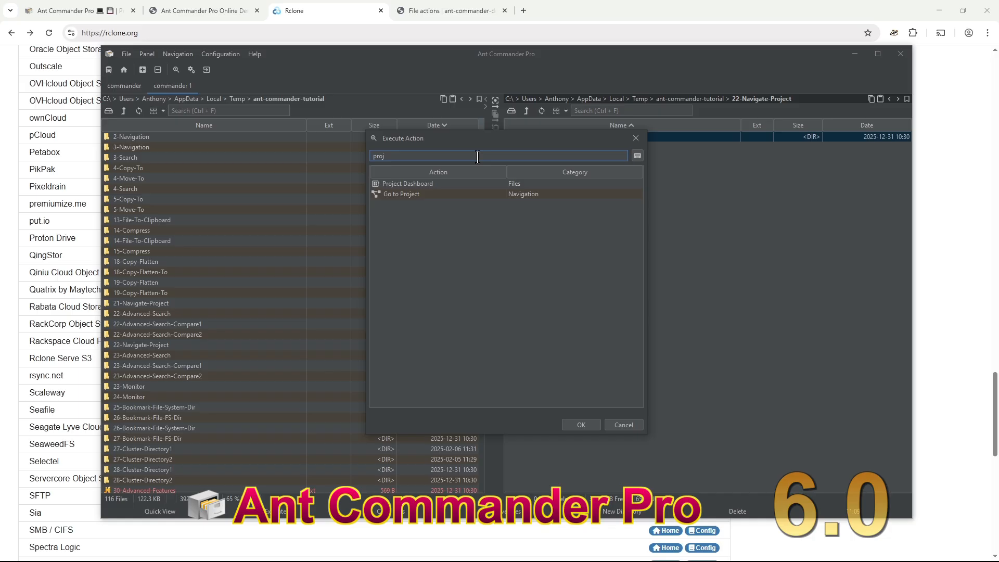
click(442, 193)
double_click(441, 194)
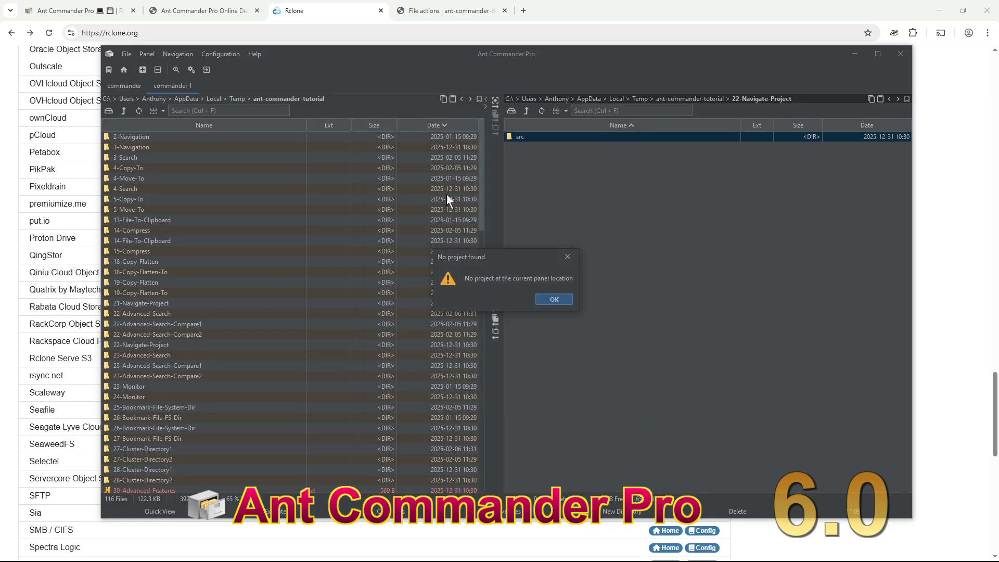
click(555, 296)
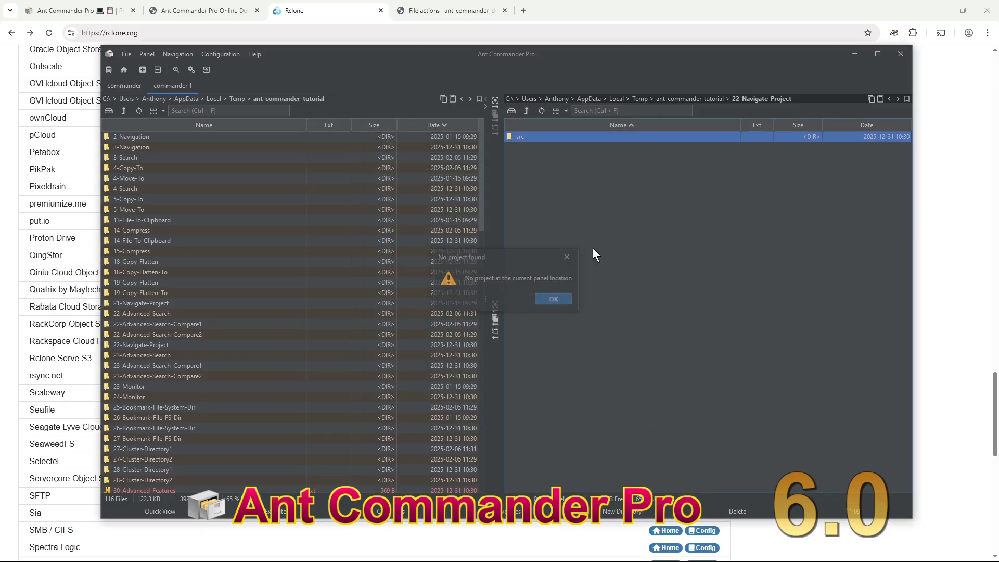
double_click(585, 138)
double_click(585, 137)
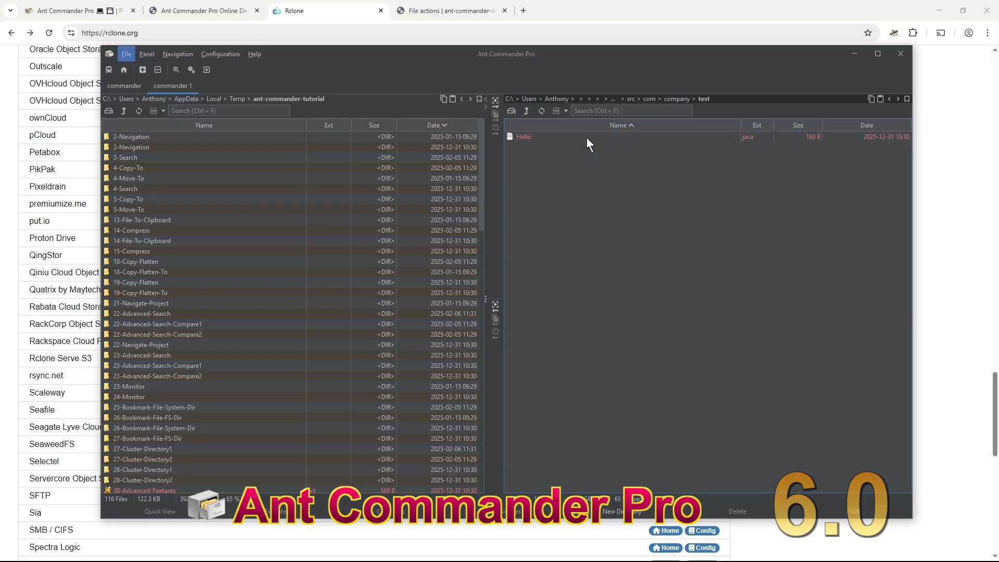
click(625, 174)
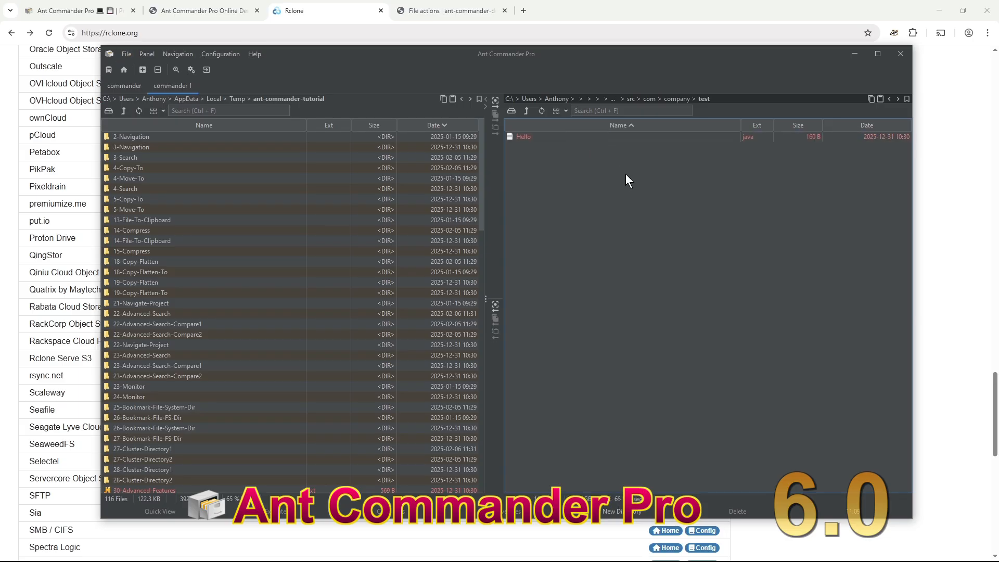
click(609, 141)
- Run Go to Project again and jump to the test2 folder in the project tree
key(ctrl+shift+a)
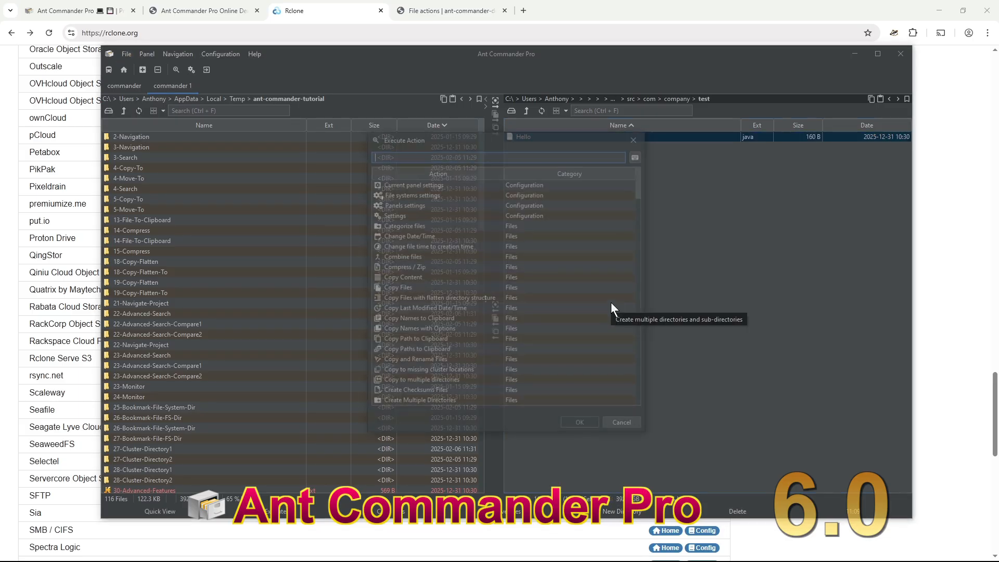
text(proje)
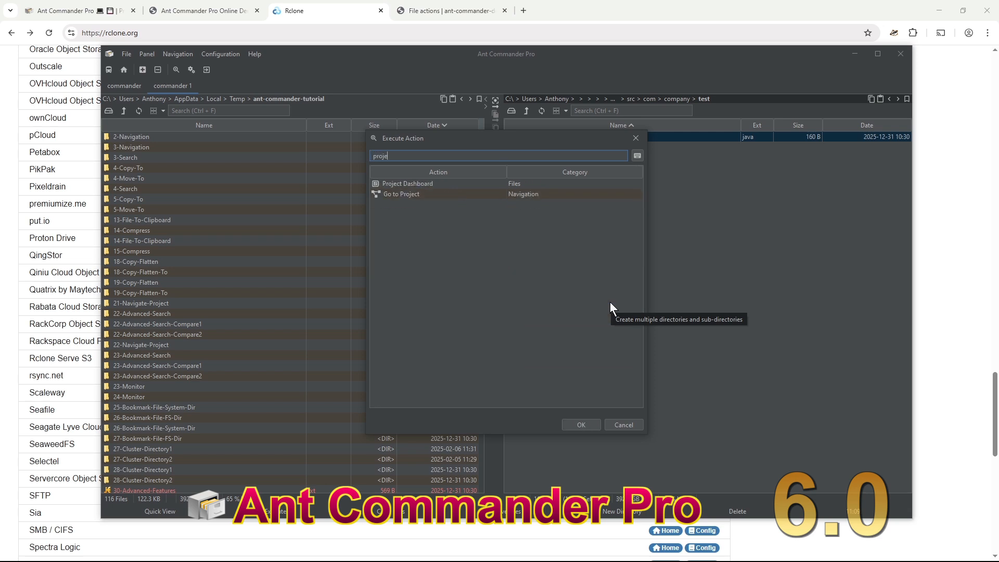
double_click(423, 195)
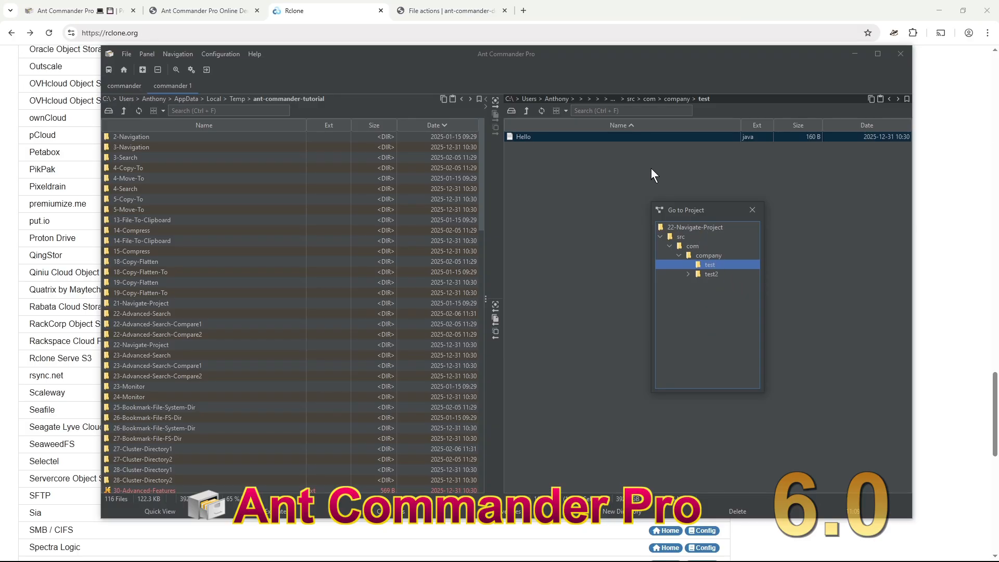
click(706, 274)
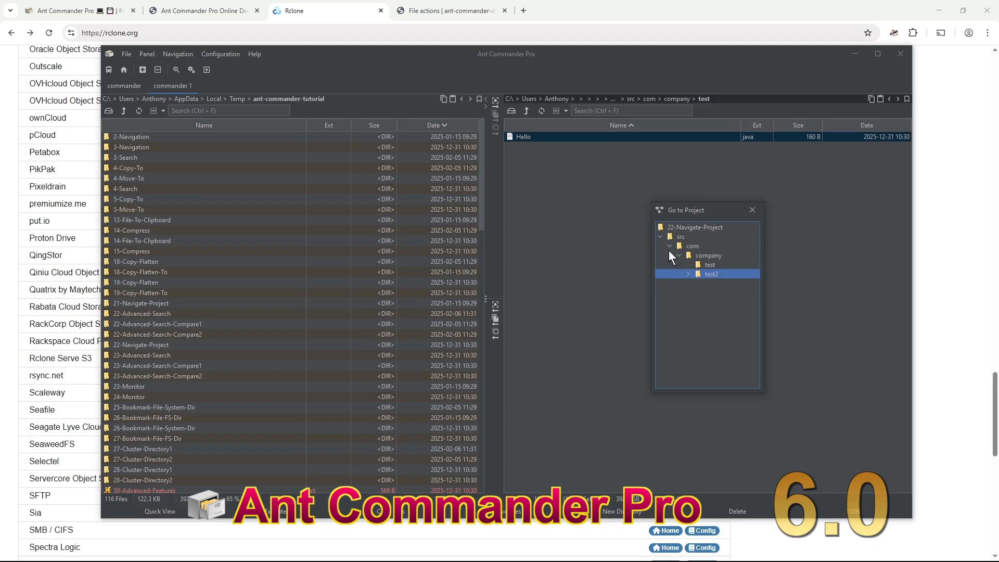
double_click(712, 276)
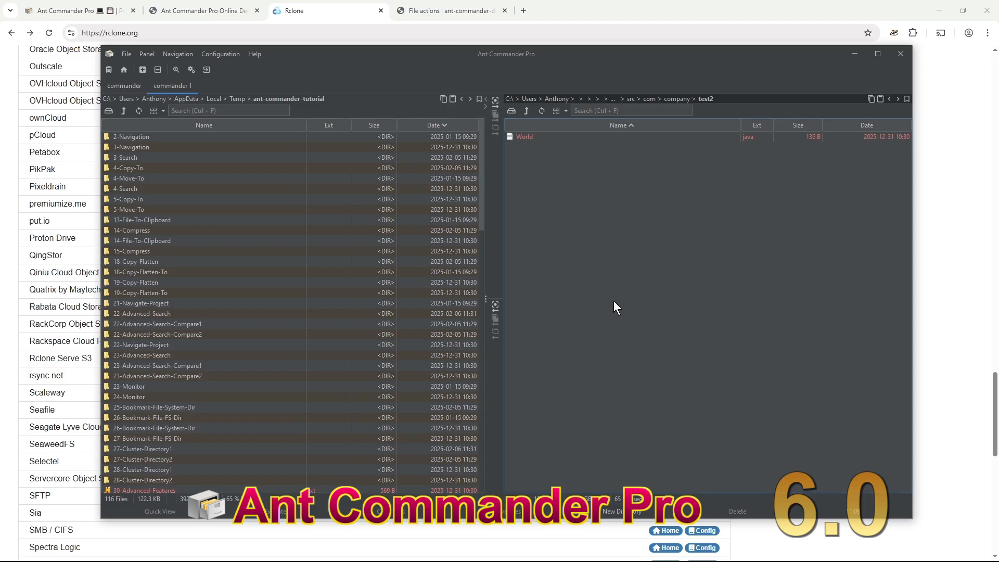
- Select World.java and run Share Directory from the action search filtered by 'sha'
click(560, 136)
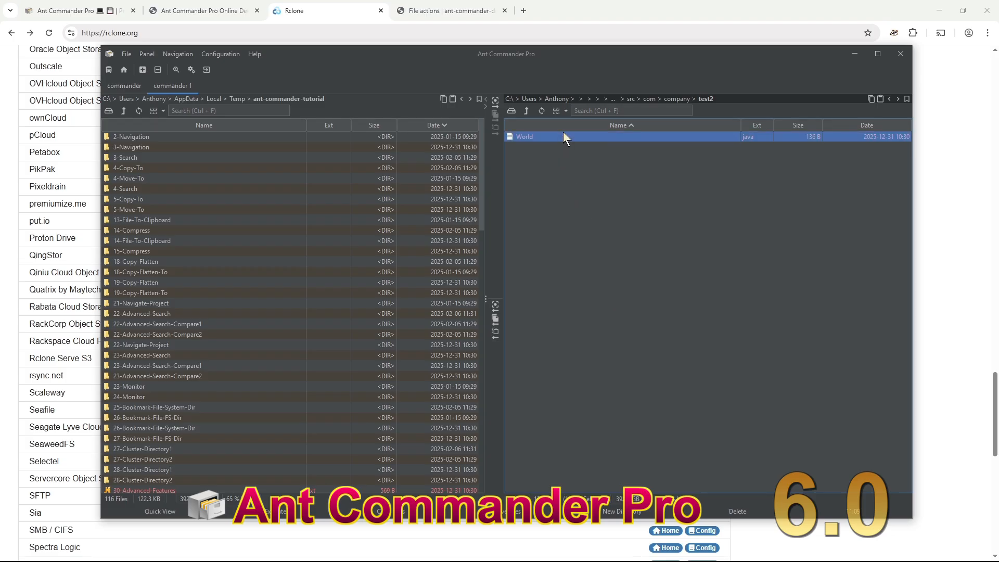
key(ctrl+shift+a)
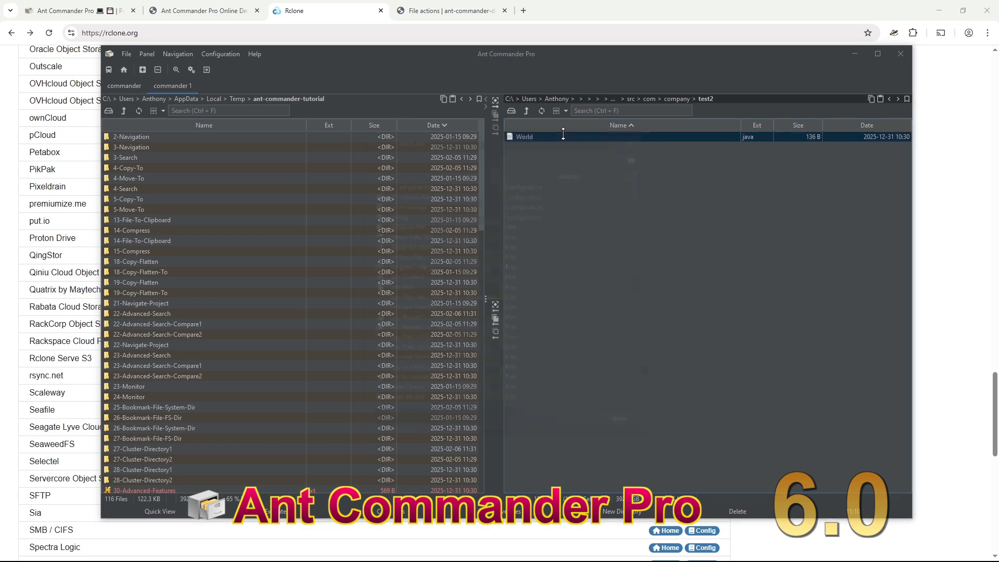
text(sha)
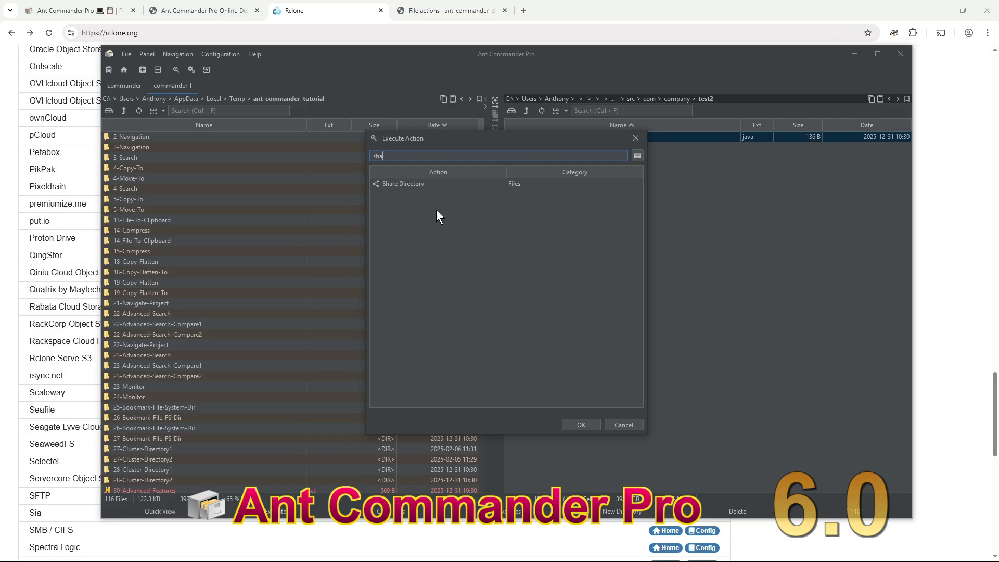
double_click(437, 185)
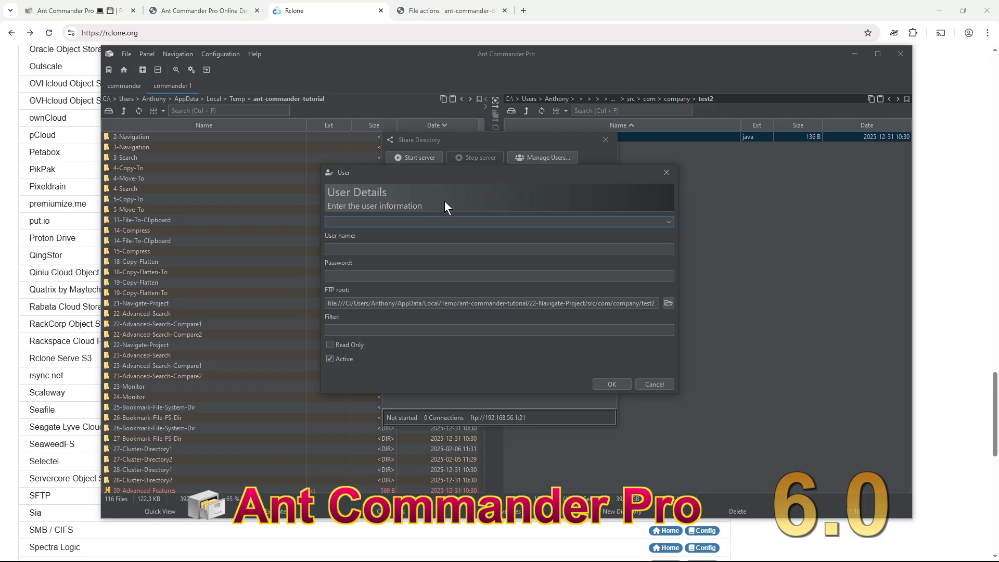
- Confirm the FTP user list is empty and move the User Details form lower
click(669, 221)
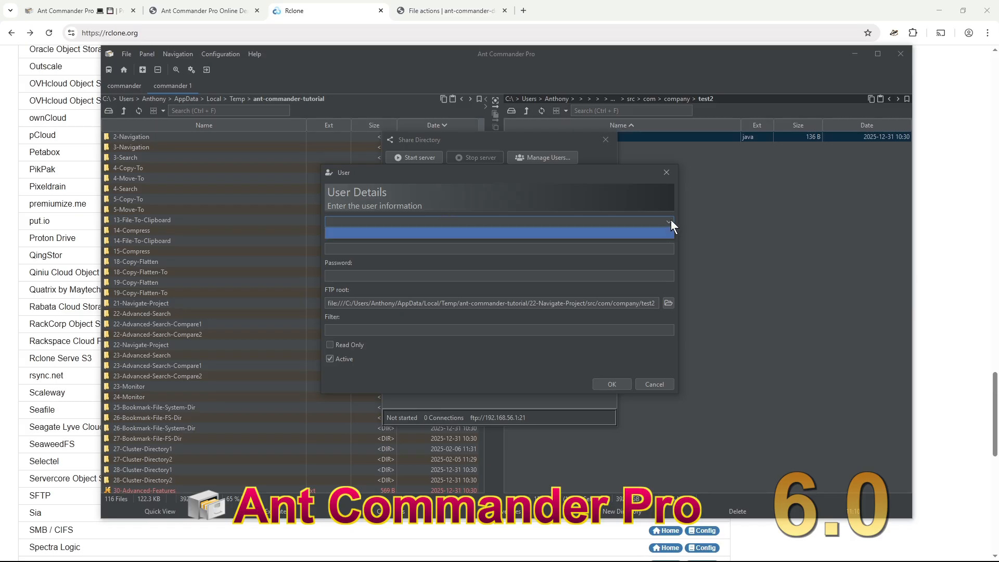
click(670, 222)
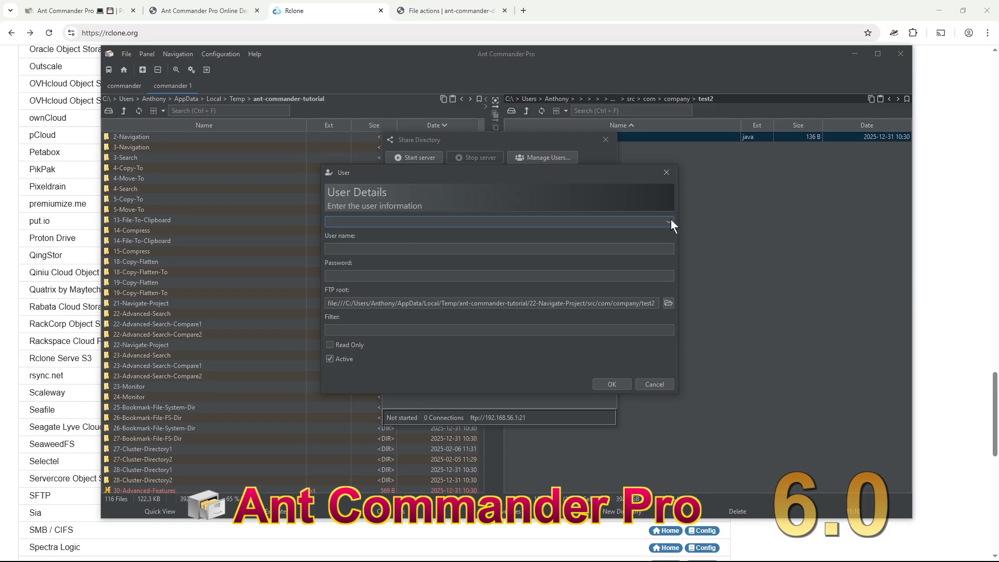
click(355, 222)
click(364, 233)
drag(405, 178, 378, 225)
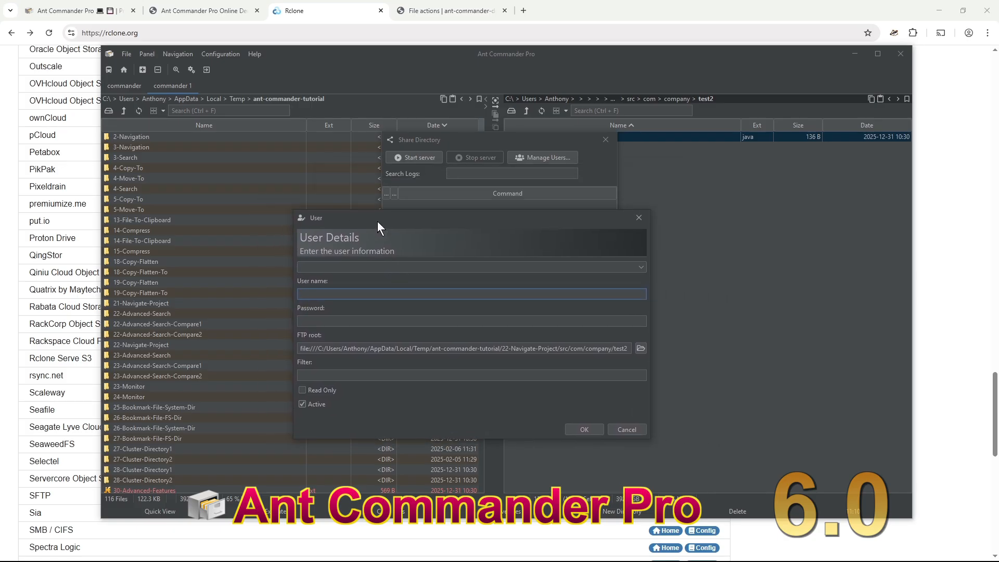
- Save FTP user 'test' with a password, a */.java filter and Read Only
text(test)
click(362, 321)
text(1234)
text(*)
text(/.java)
click(585, 429)
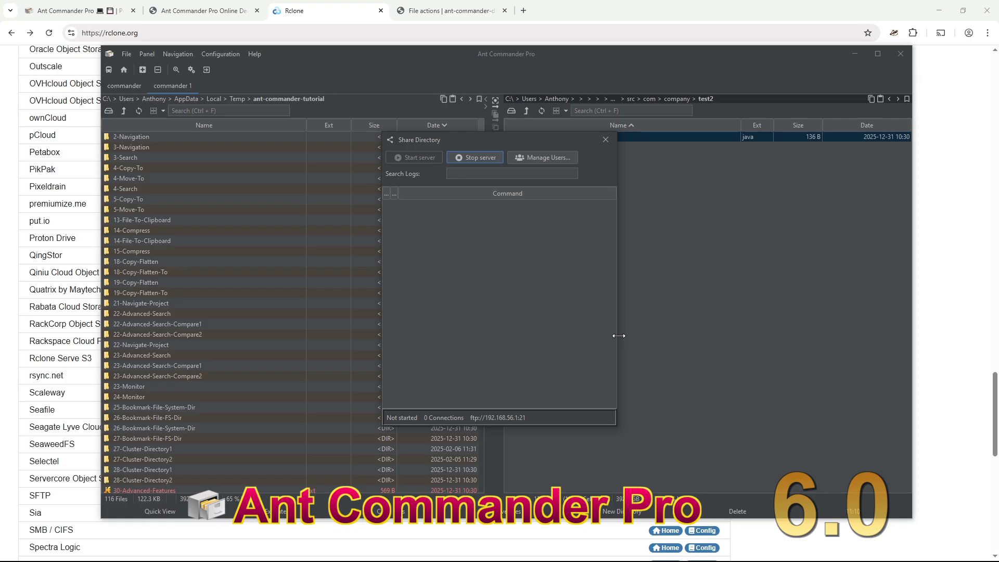
- Widen the Share Directory window and its User log column, then park it small at lower right
drag(619, 335, 750, 337)
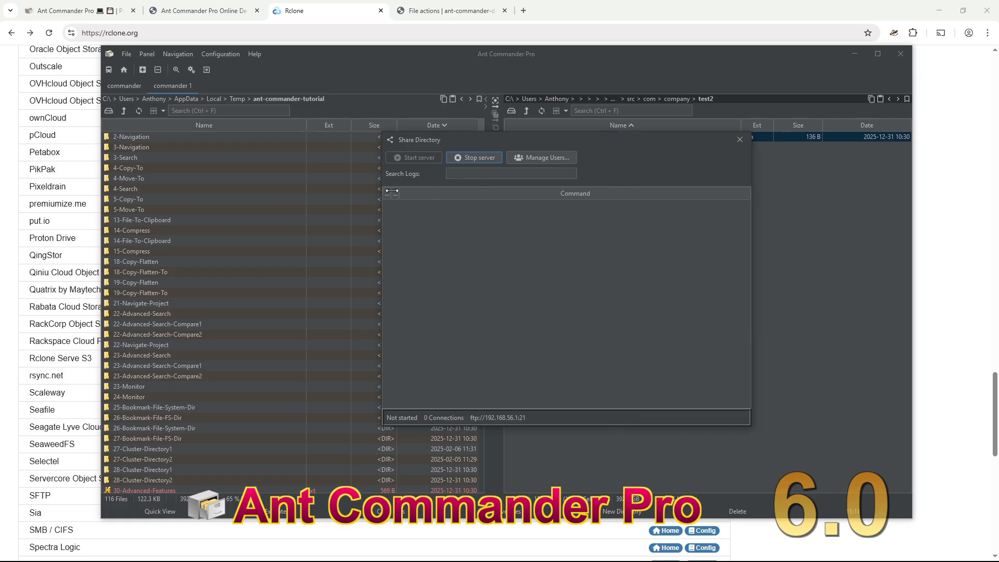
drag(392, 191, 428, 194)
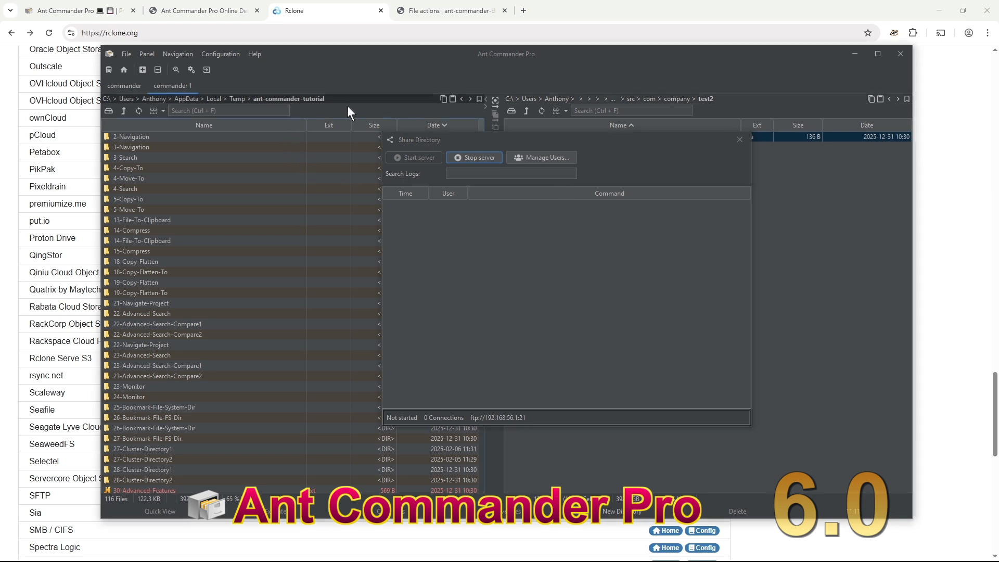
drag(544, 137, 773, 257)
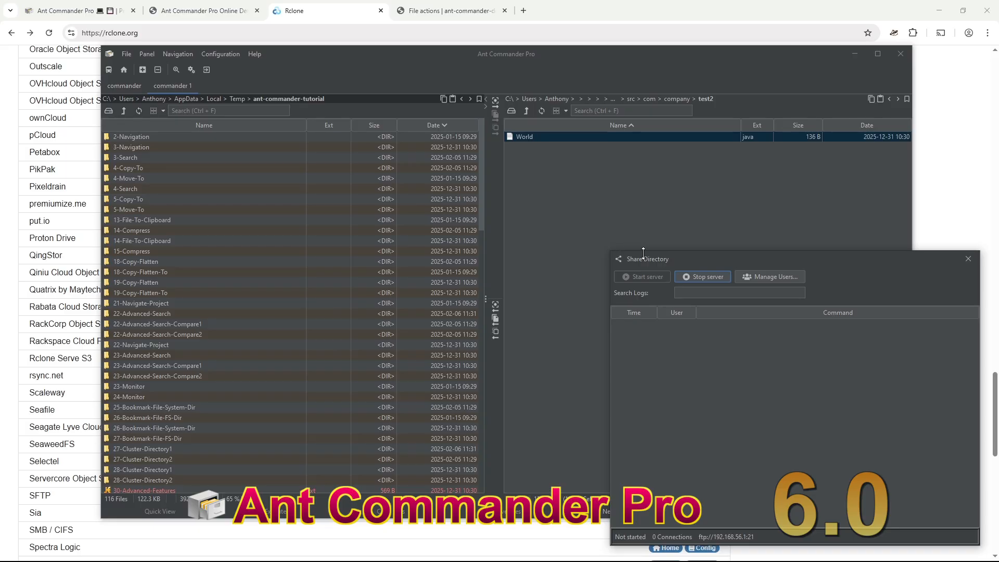
drag(643, 251, 650, 416)
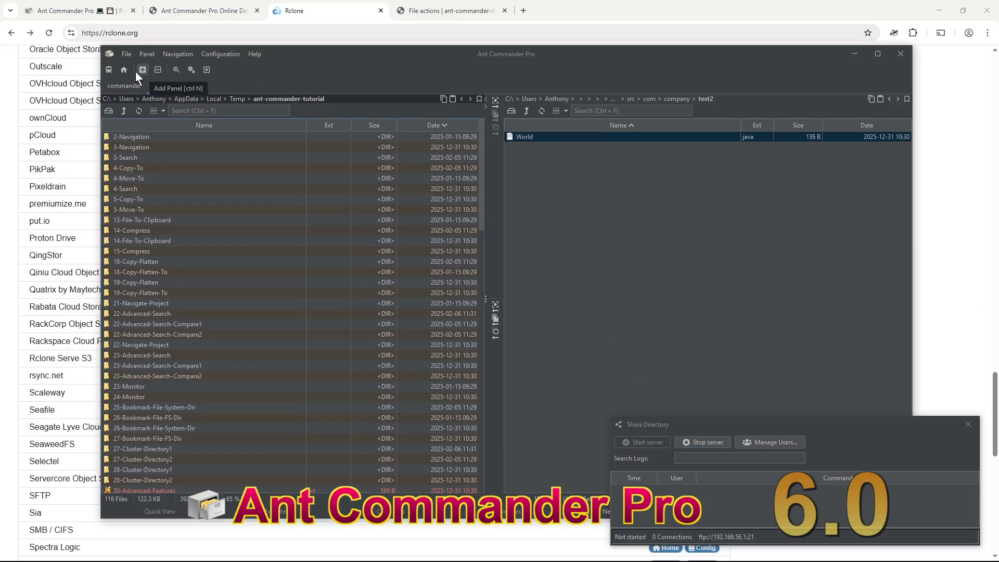
- Set up a new remote panel connection to host 127.0.0.1 over ftp
click(109, 70)
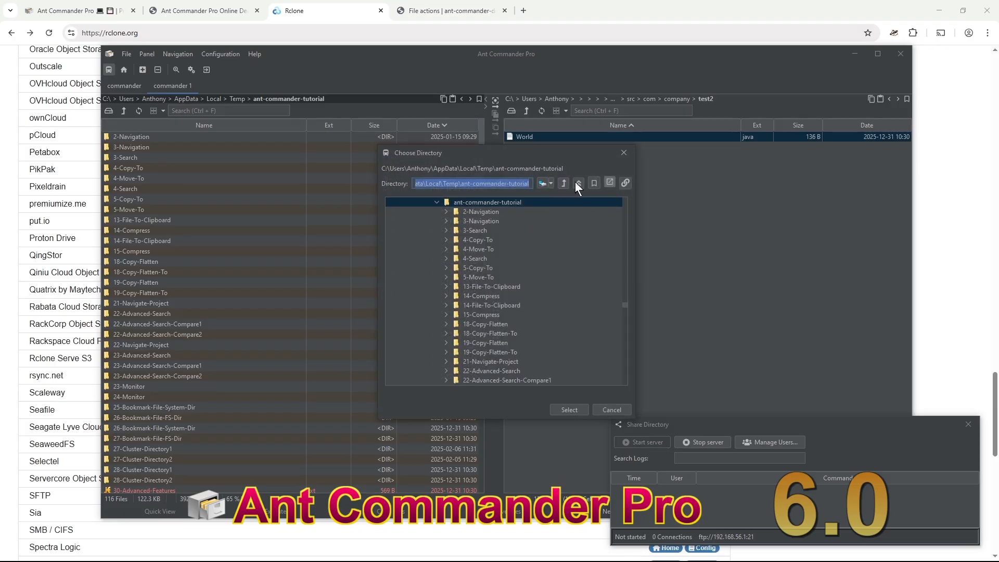
click(625, 183)
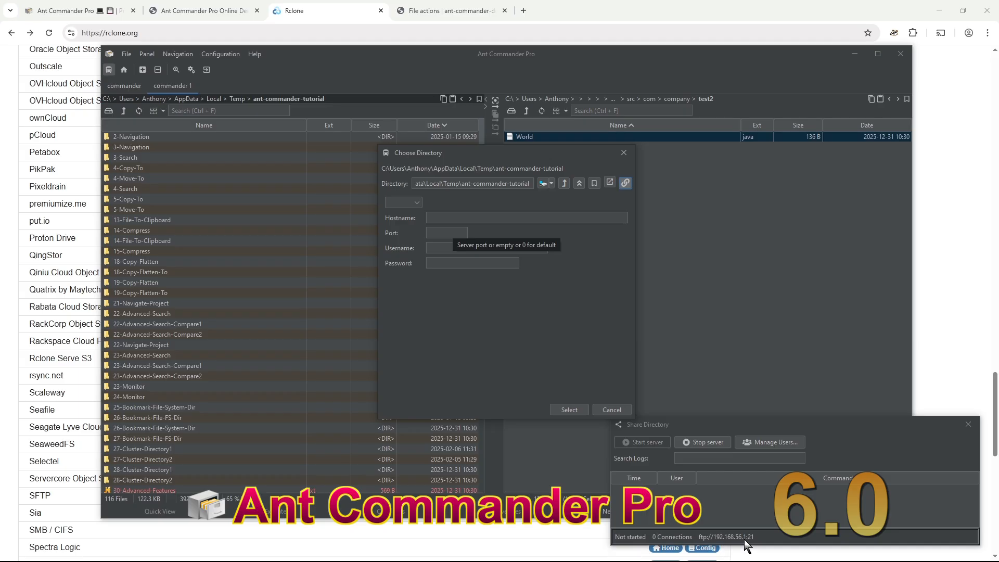
click(450, 218)
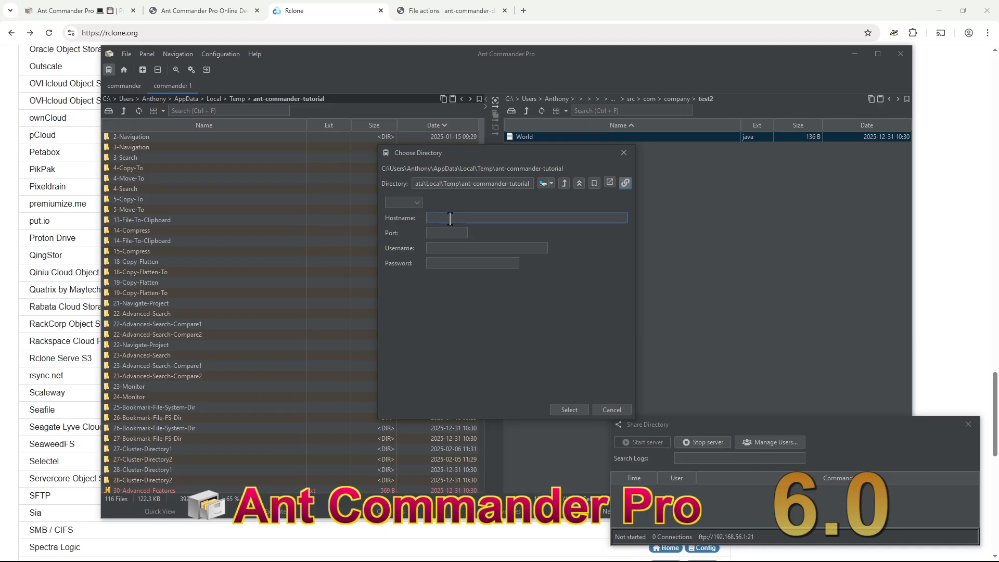
text(127.0.0.1)
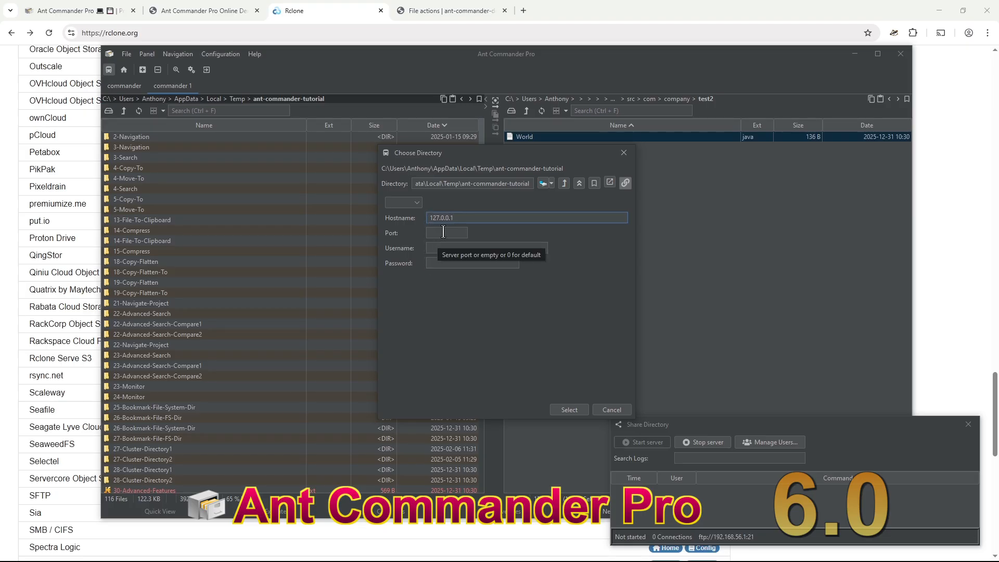
click(417, 202)
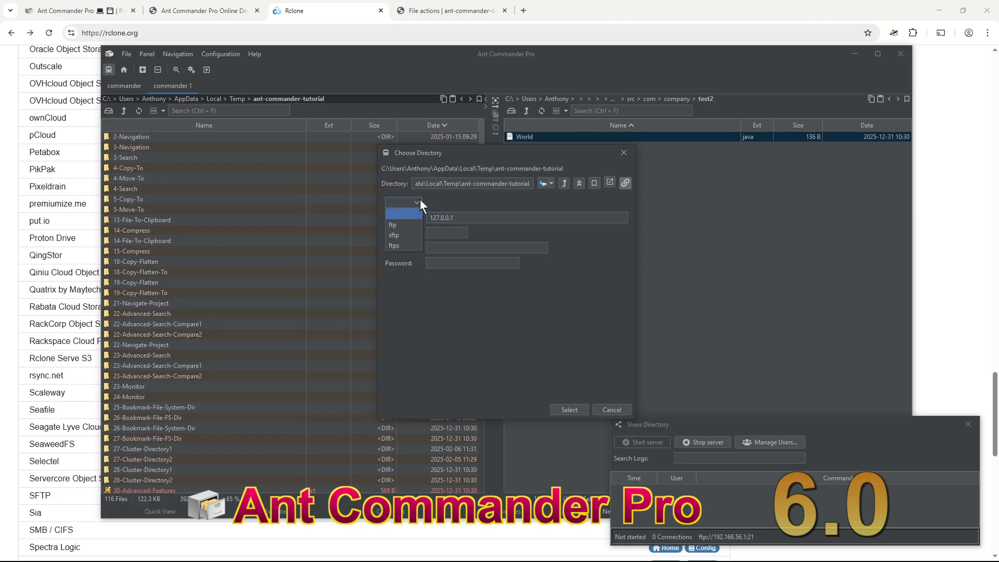
click(401, 228)
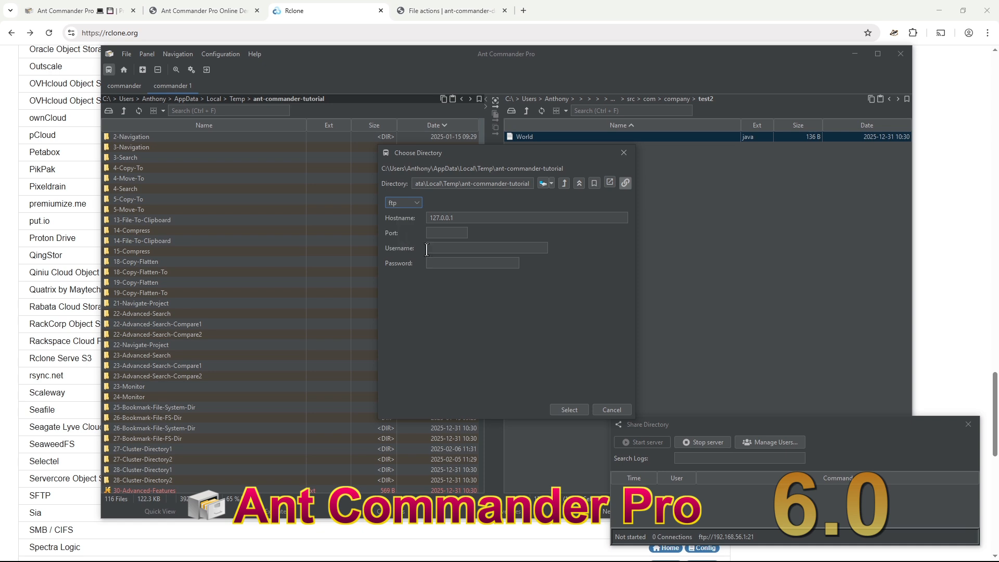
- Enter the shared user's name and password and connect to the FTP server
click(453, 248)
text(test)
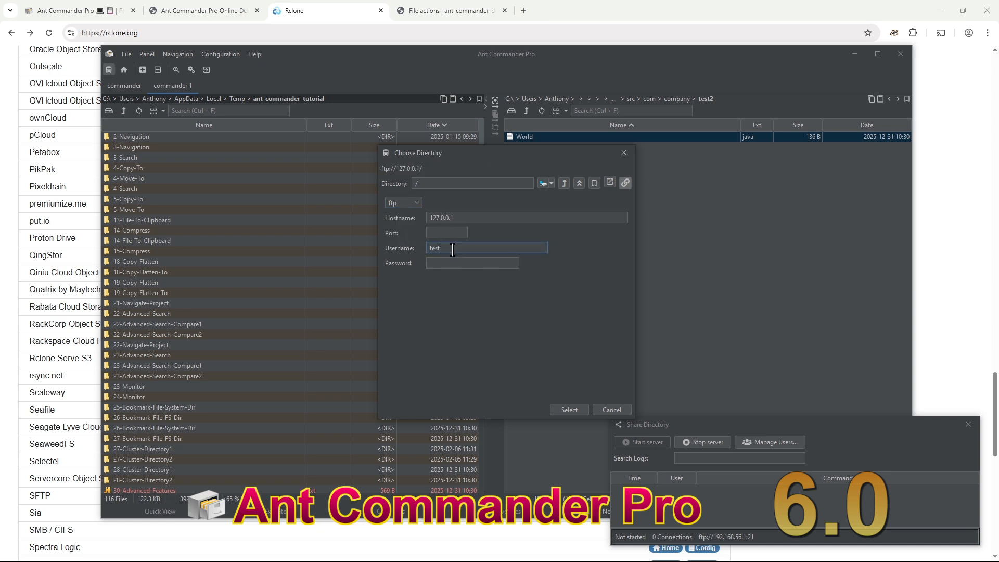
click(451, 264)
text(test)
click(571, 410)
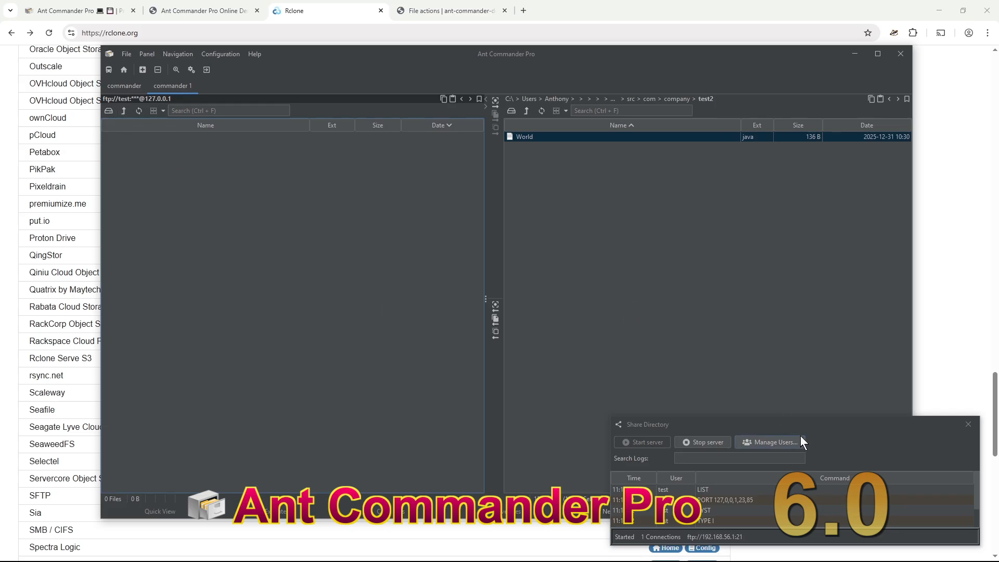
drag(835, 425, 792, 274)
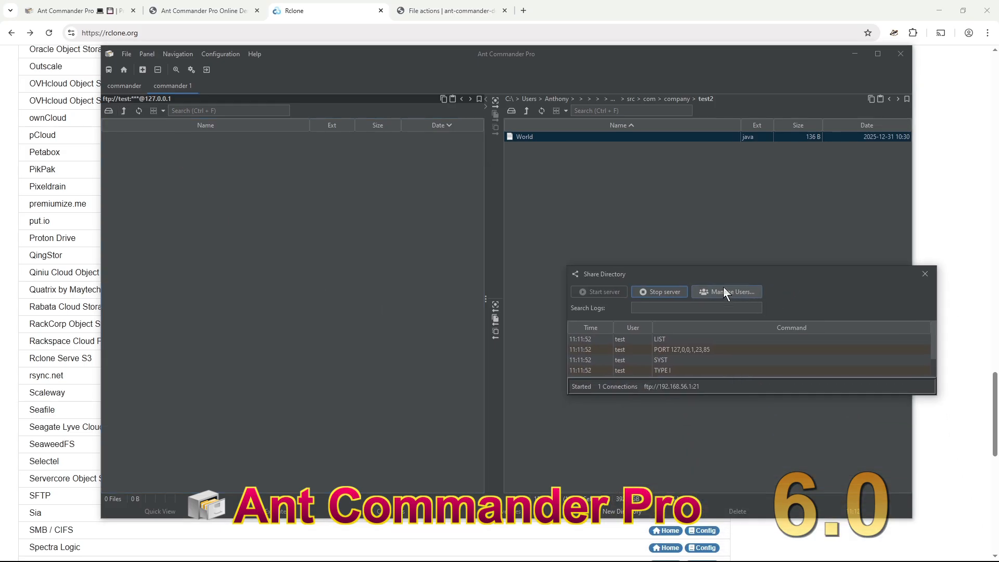
- Stop the server, clear the user's */.java filter, restart the server and refresh the FTP listing
click(667, 291)
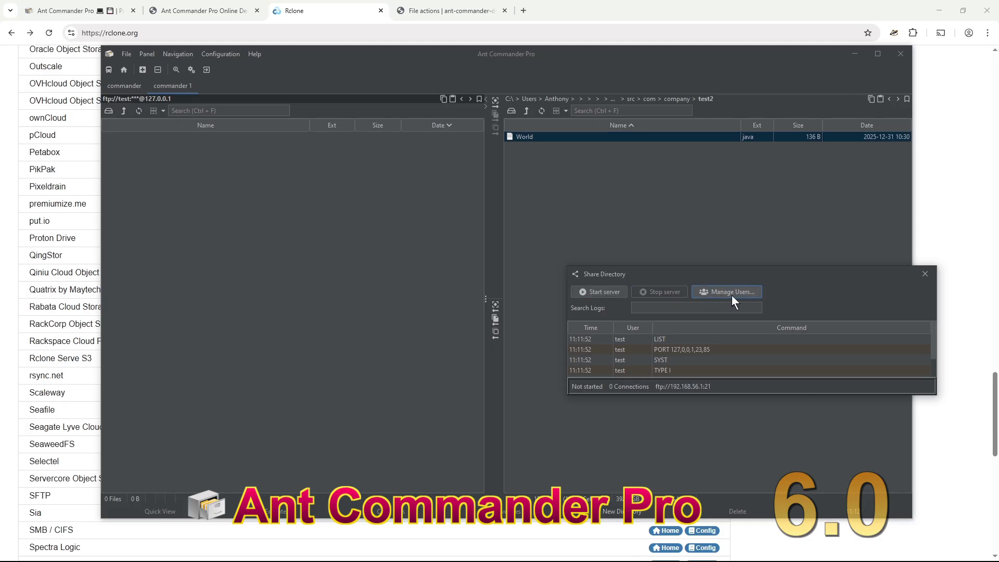
click(731, 292)
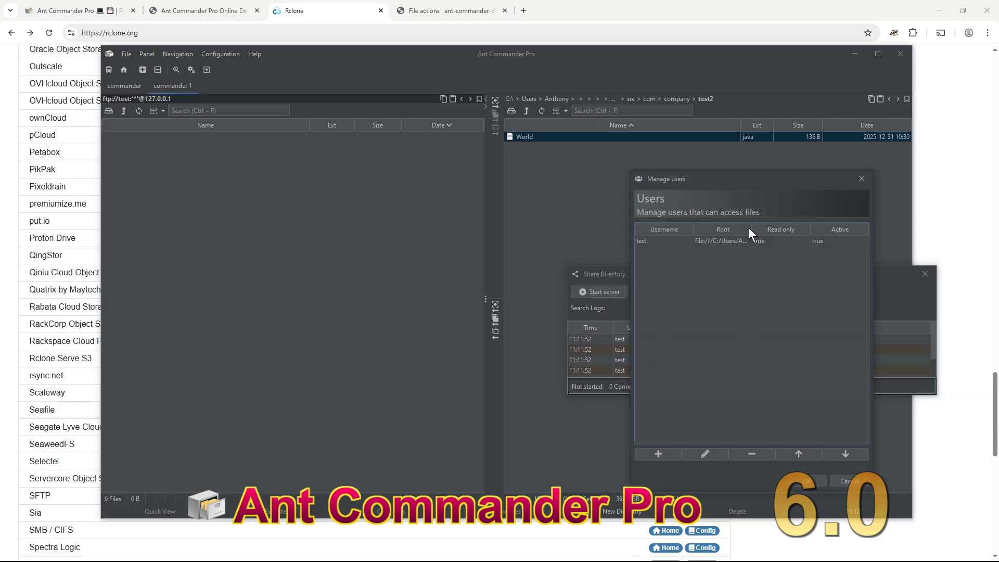
double_click(757, 241)
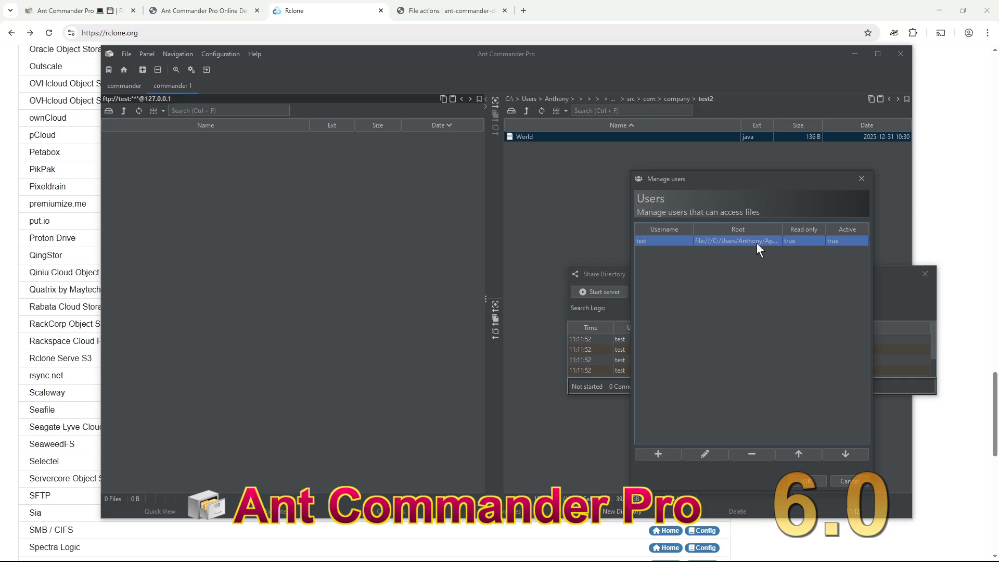
key(Tab)
key(Tab)
key(Tab)
key(Tab)
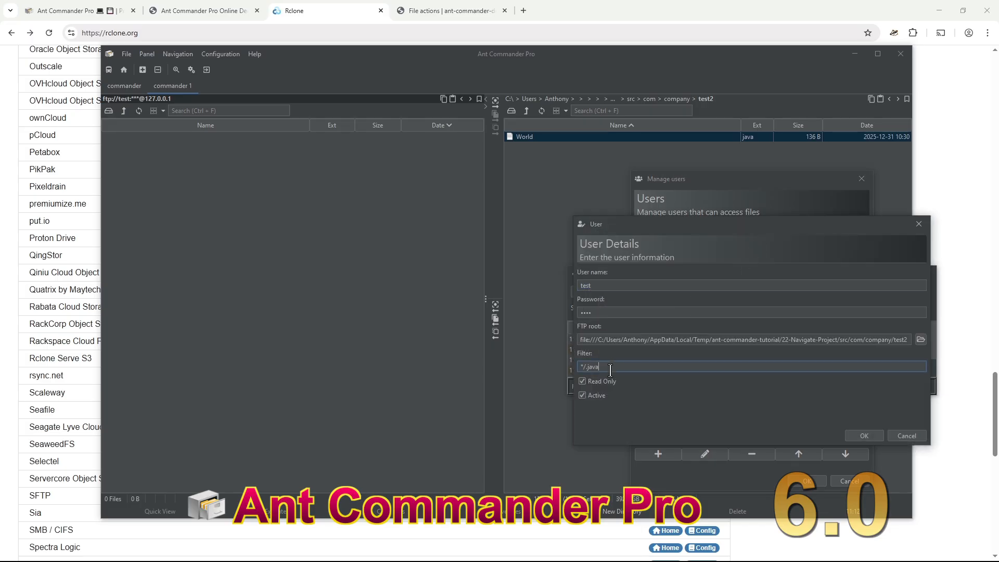
key(BackSpace)
click(868, 436)
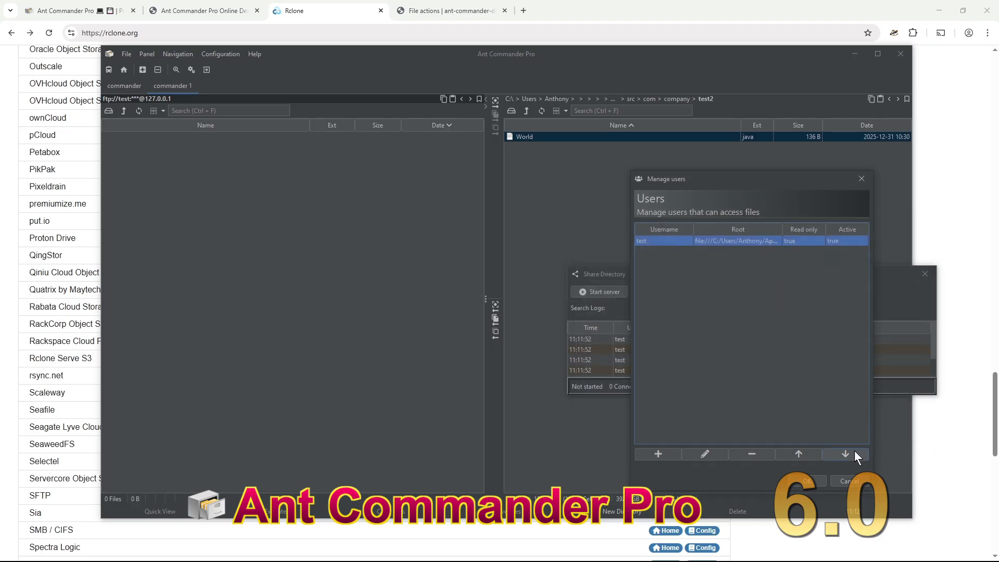
click(806, 480)
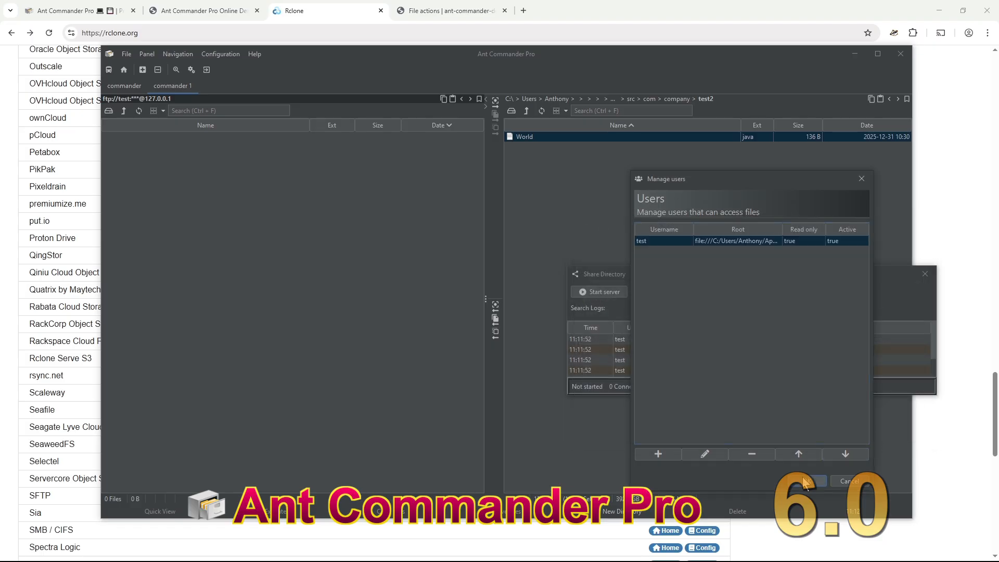
click(609, 293)
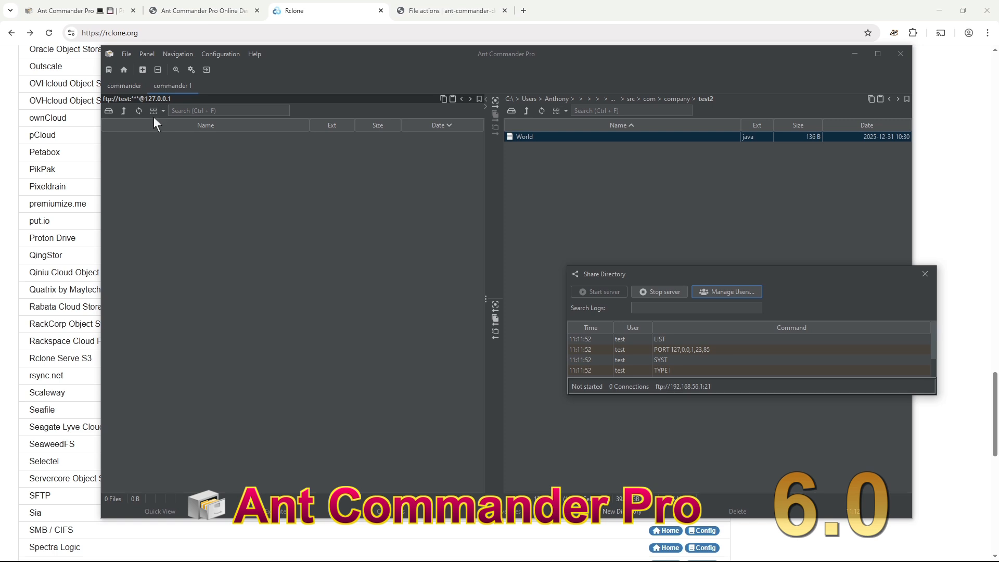
click(139, 110)
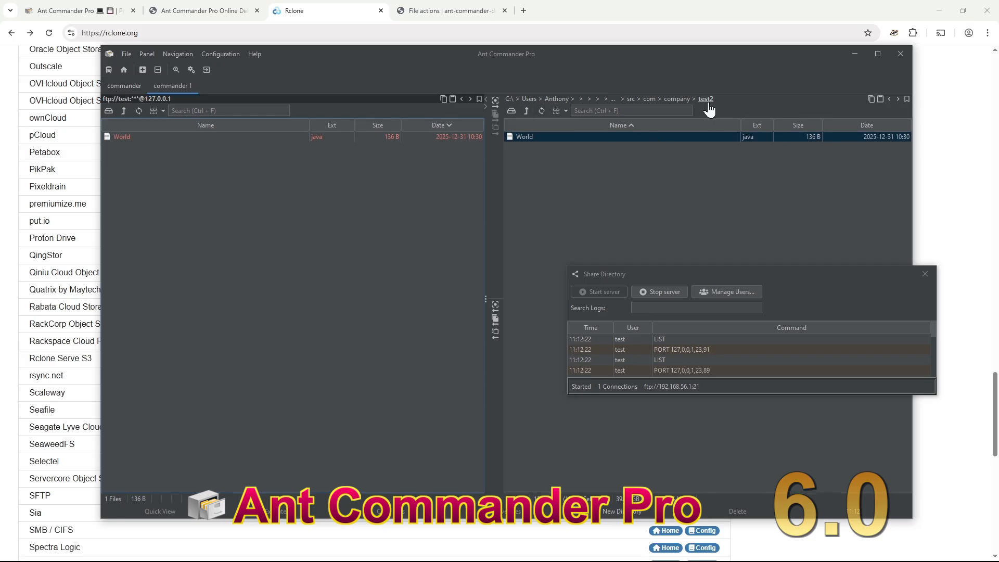
- Select World.java in the FTP listing, then stop the share server and close its window
click(163, 143)
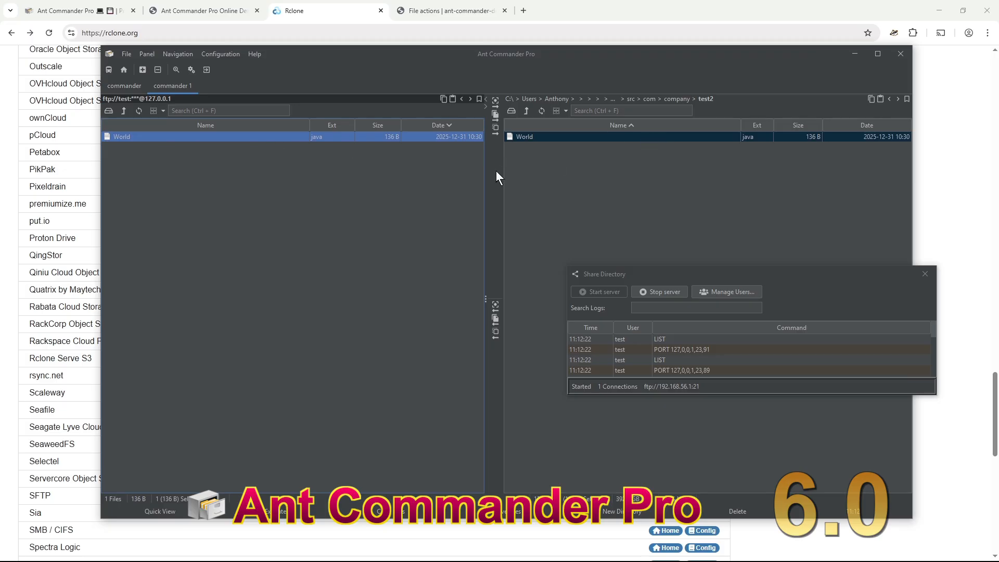
scroll(728, 353, down, 5)
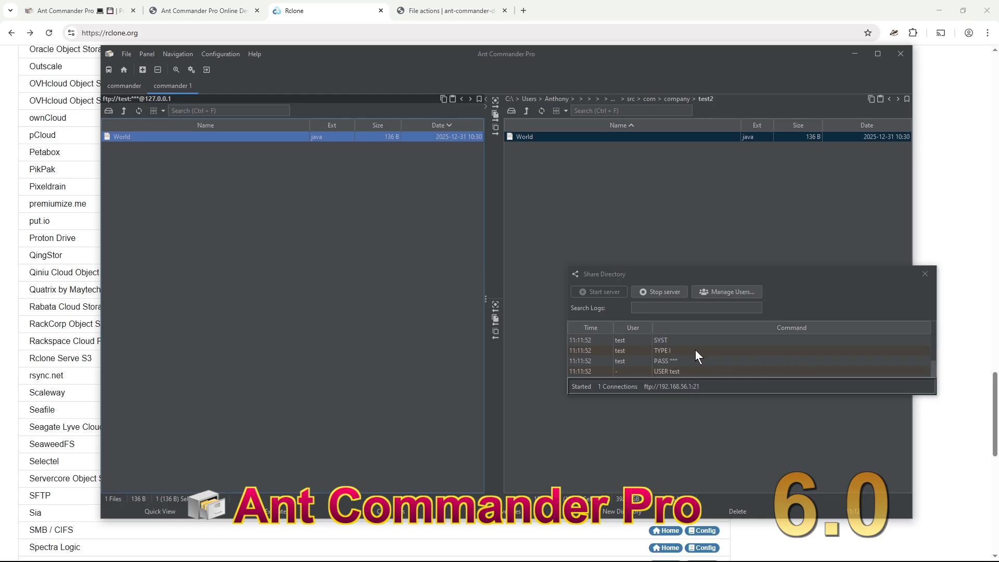
scroll(696, 354, up, 5)
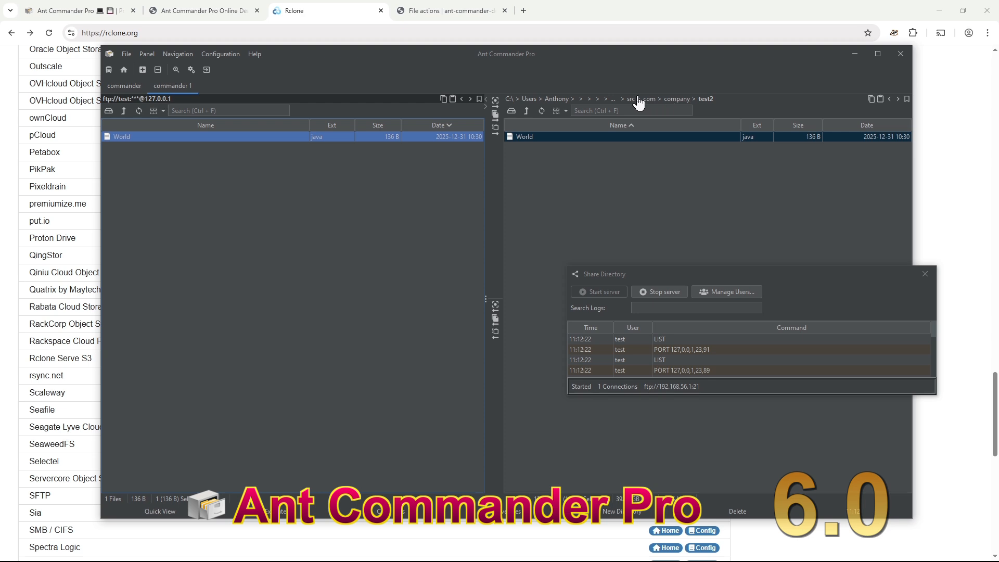
click(671, 291)
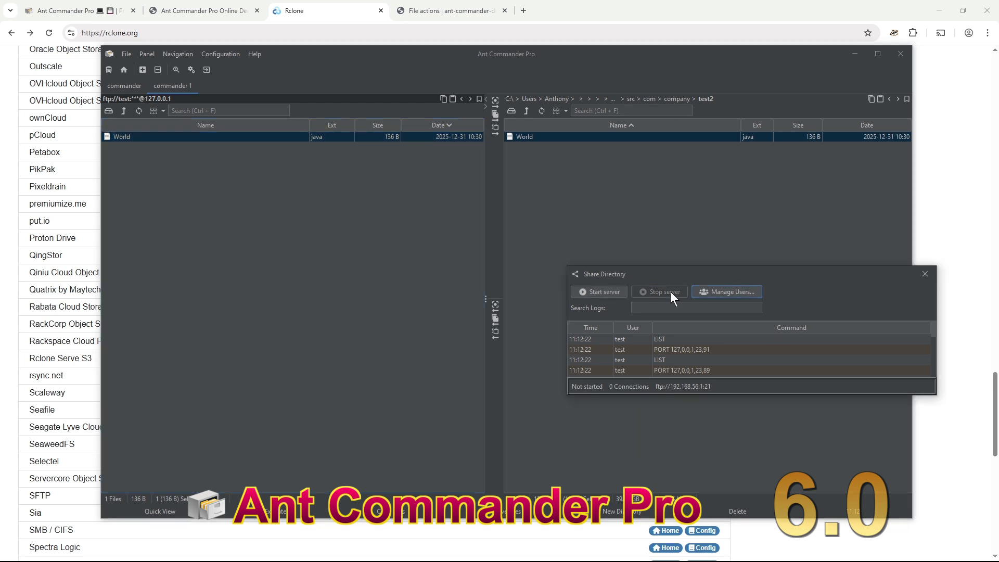
click(925, 275)
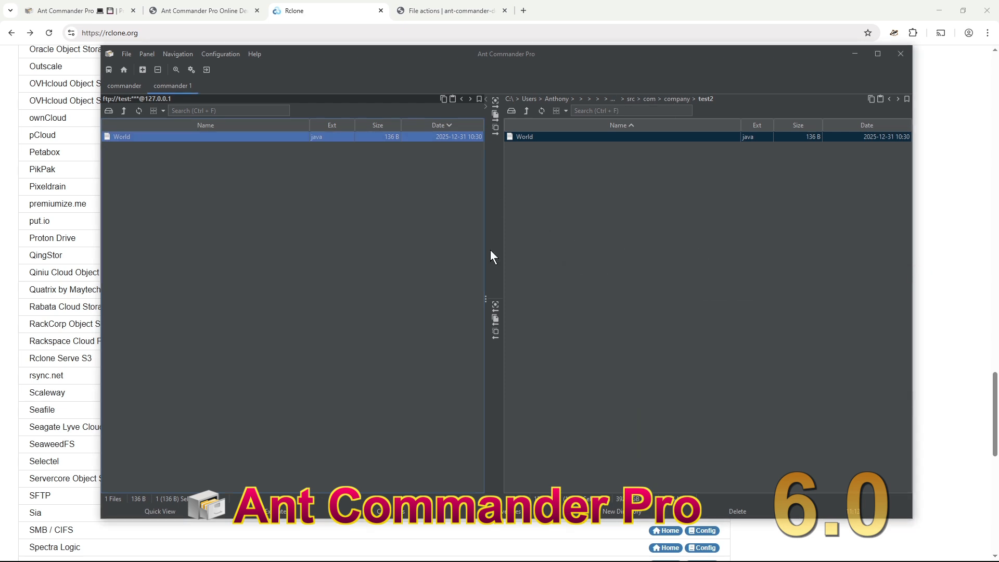
- Point the left panel at local ant-commander-tutorial, show its File Size Graph, then close it
click(495, 304)
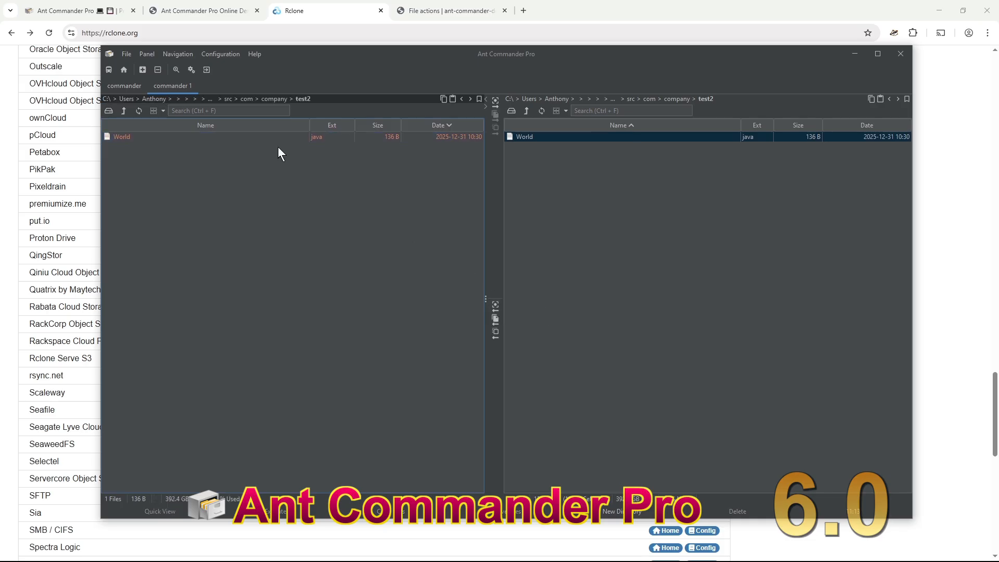
click(201, 99)
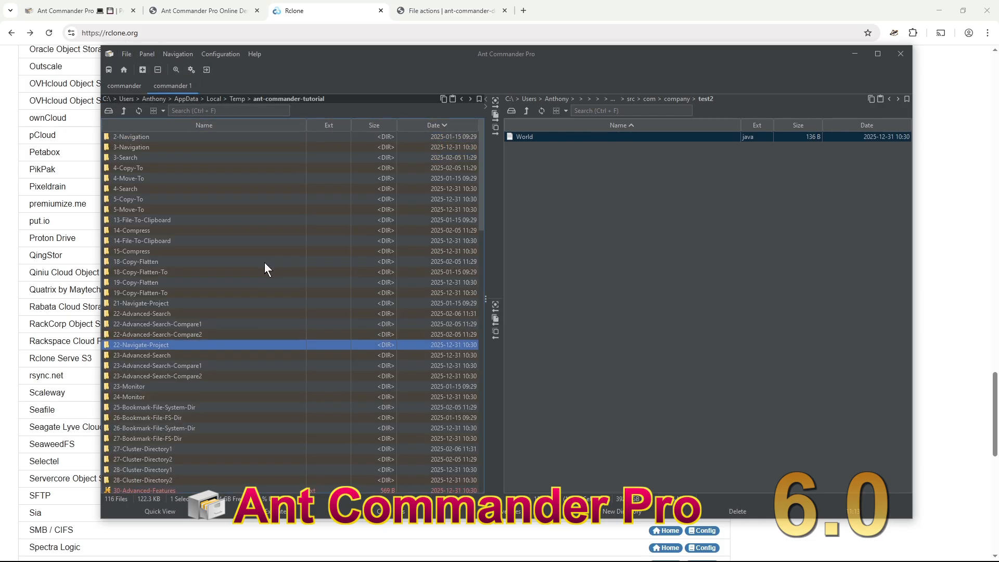
key(ctrl+shift+a)
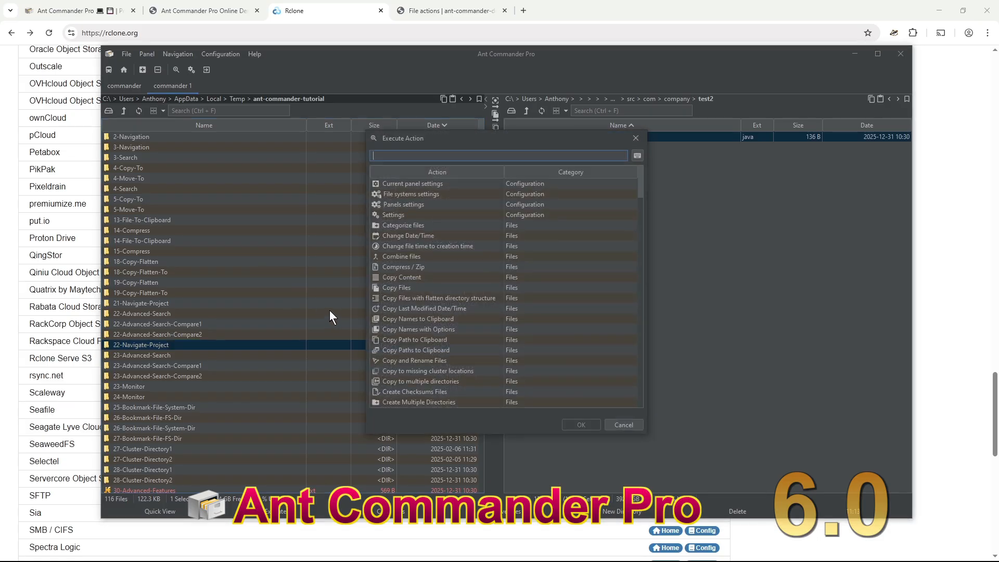
text(sho)
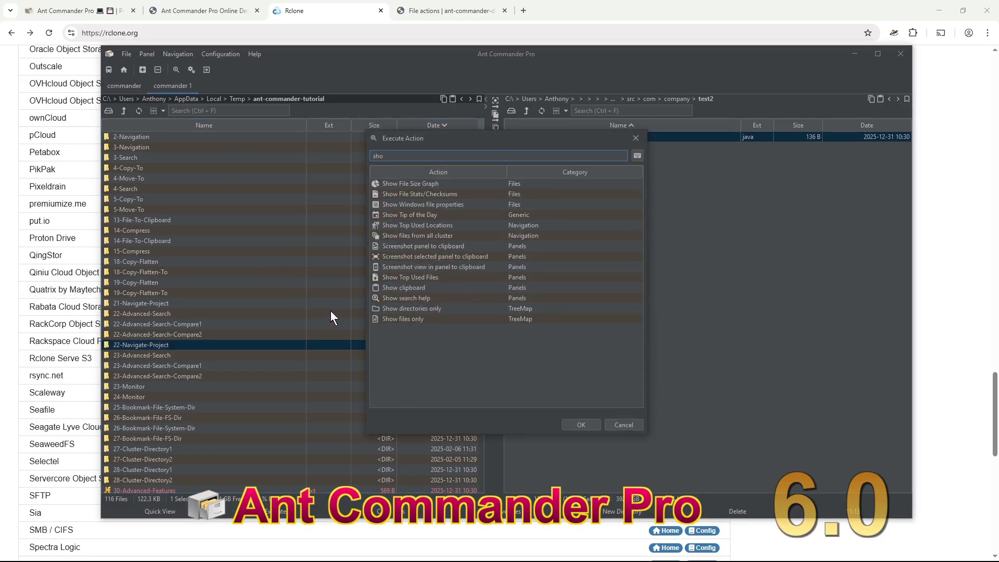
double_click(447, 181)
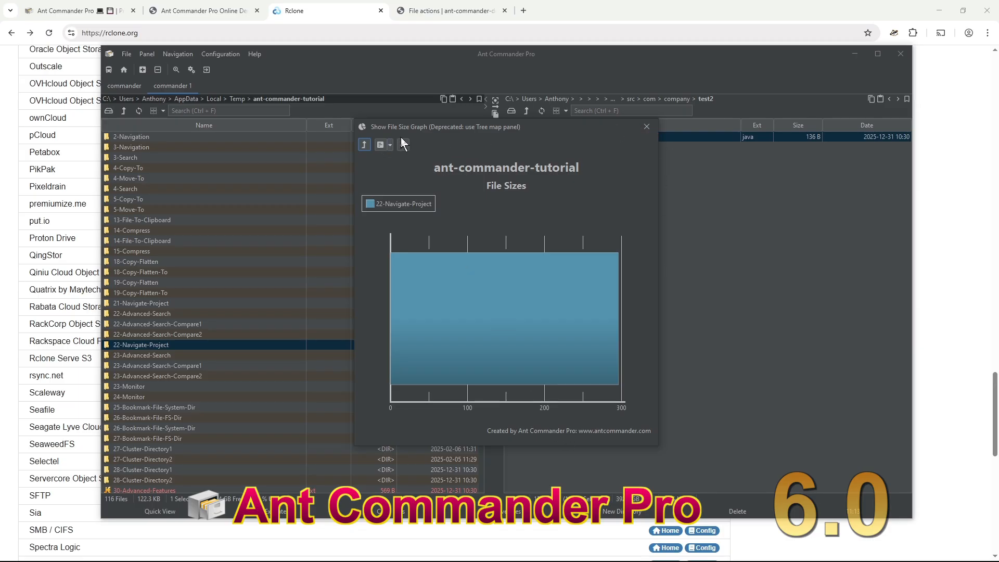
drag(504, 126, 527, 159)
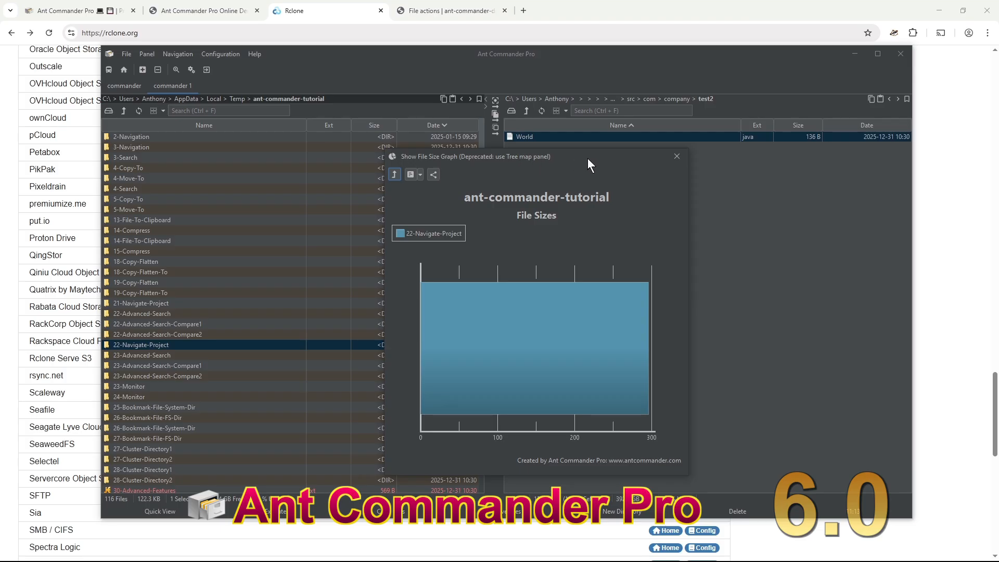
click(678, 154)
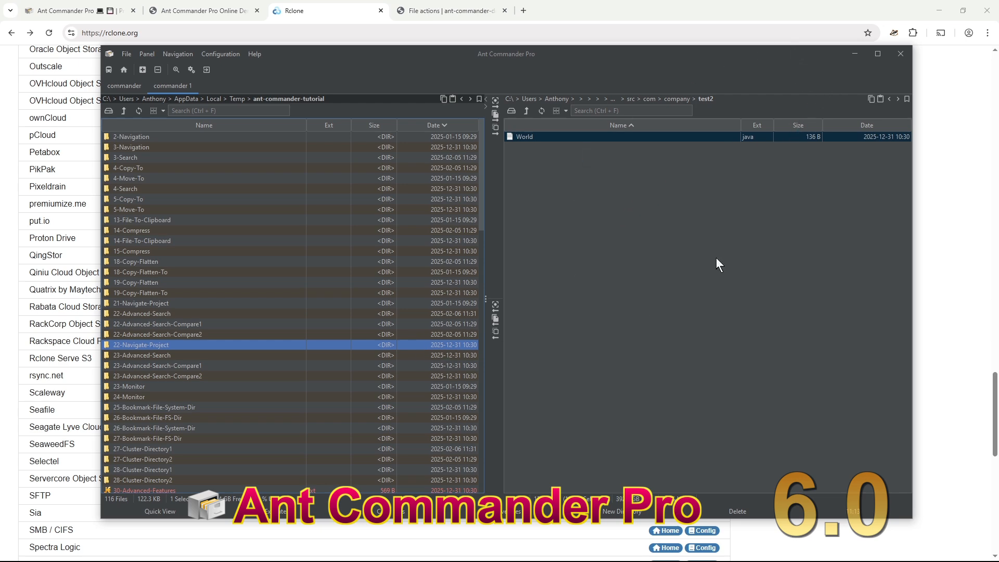
- Select 23-Advanced-Search-1 through 19-Copy-Flatten in the left panel and copy them to test2
scroll(308, 283, down, 8)
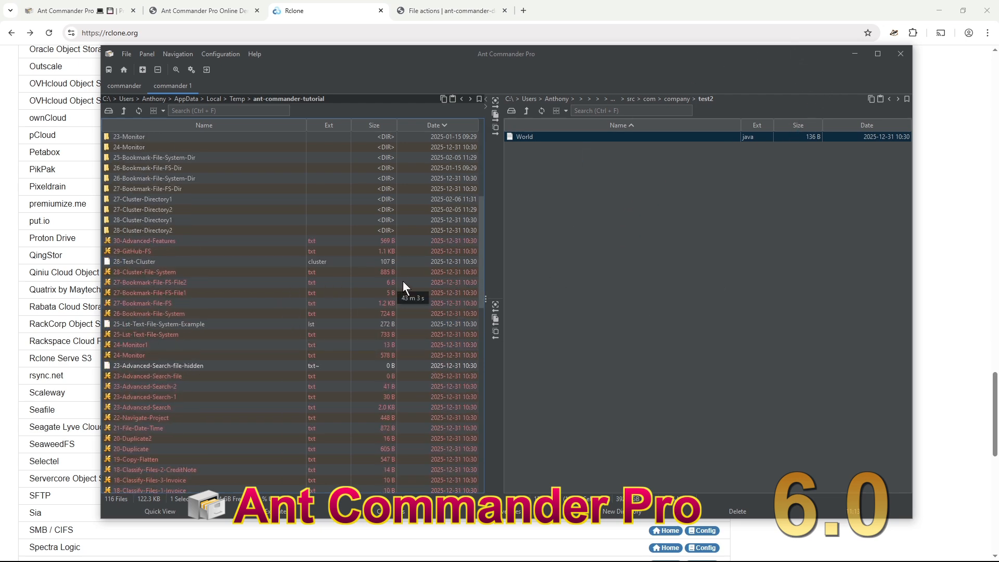
click(207, 398)
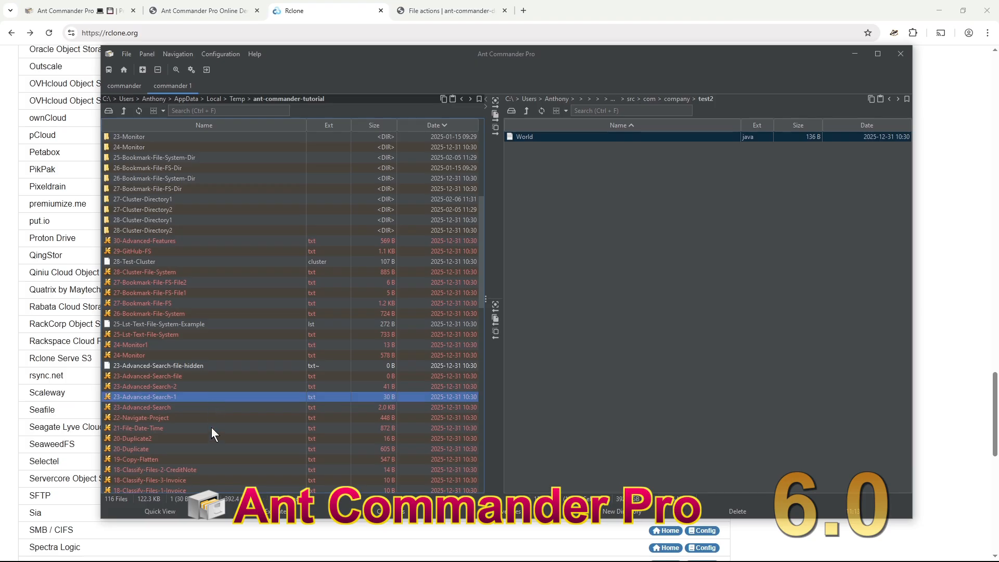
shift+click(217, 458)
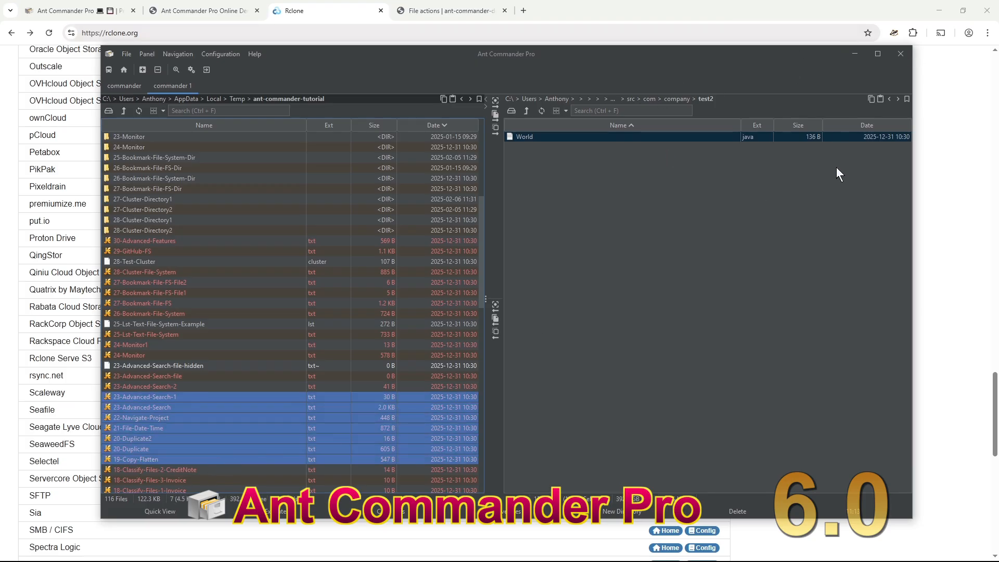
click(495, 116)
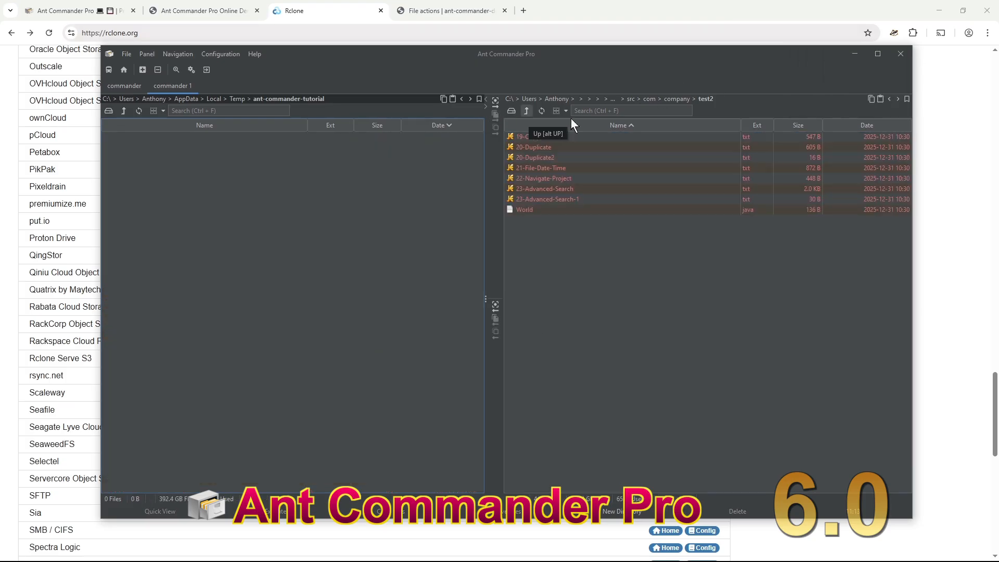
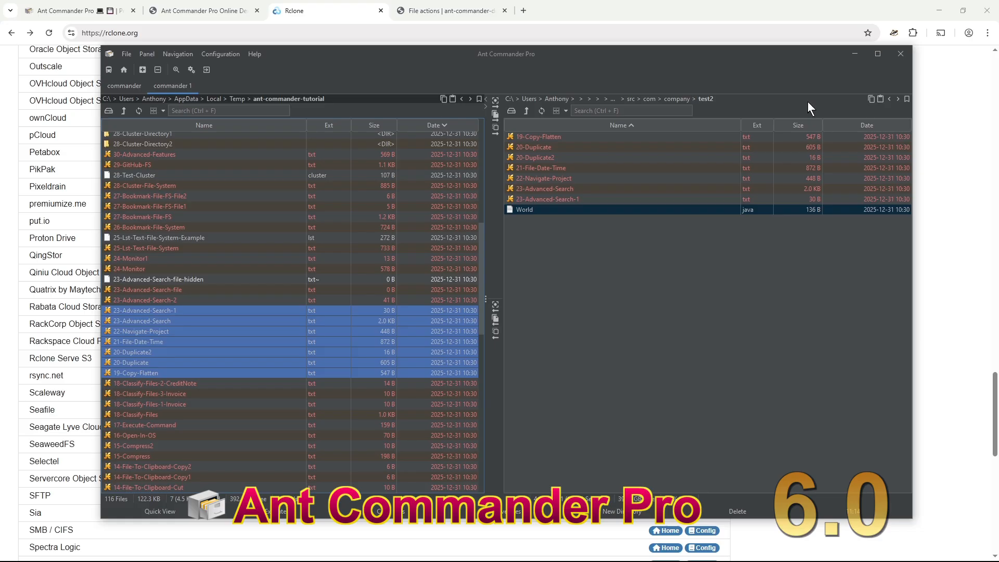
- Review the copied files 21-File-Date-Time, 24-Monitor1 and 22-Navigate-Project, then switch to the online demo page
click(274, 342)
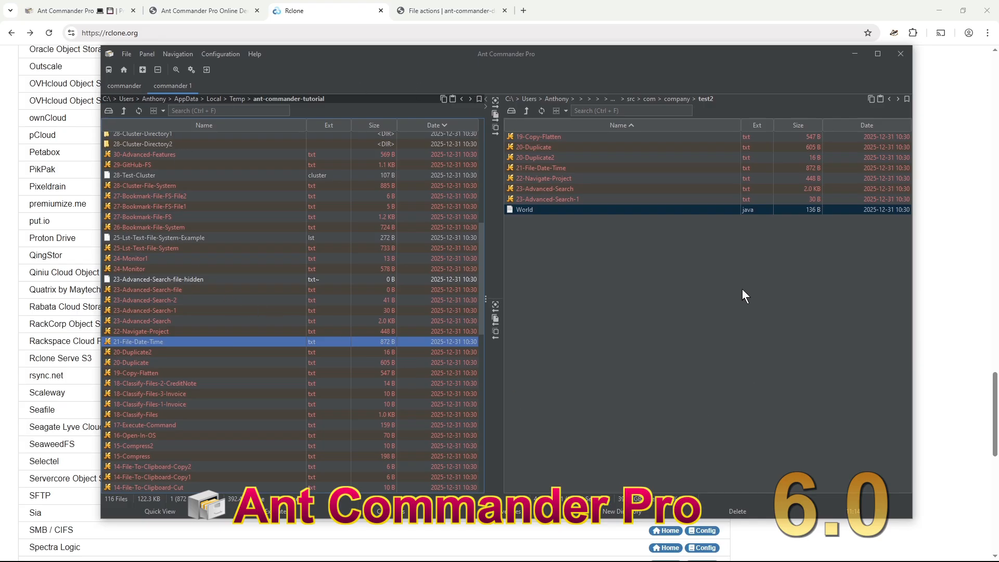
click(347, 258)
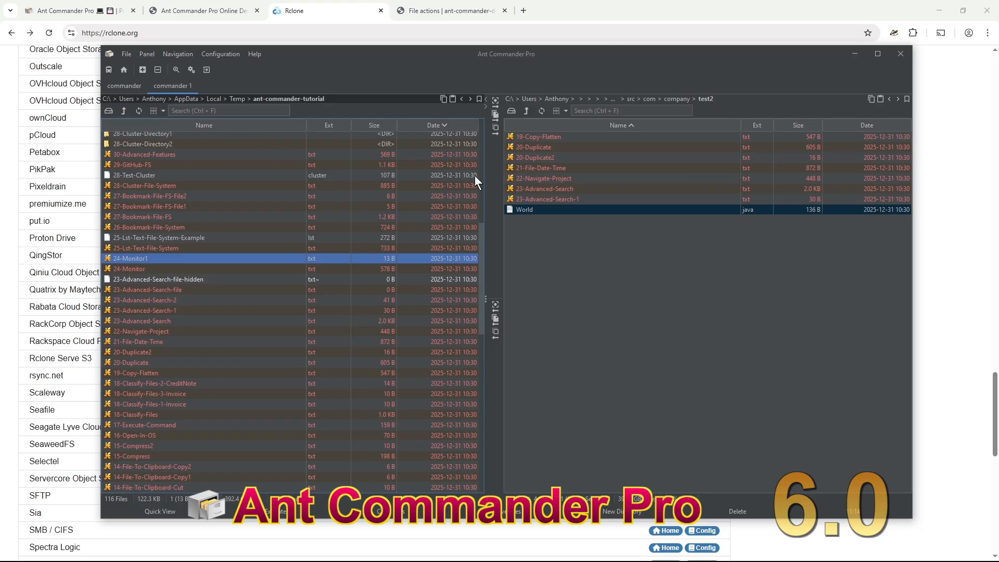
click(354, 329)
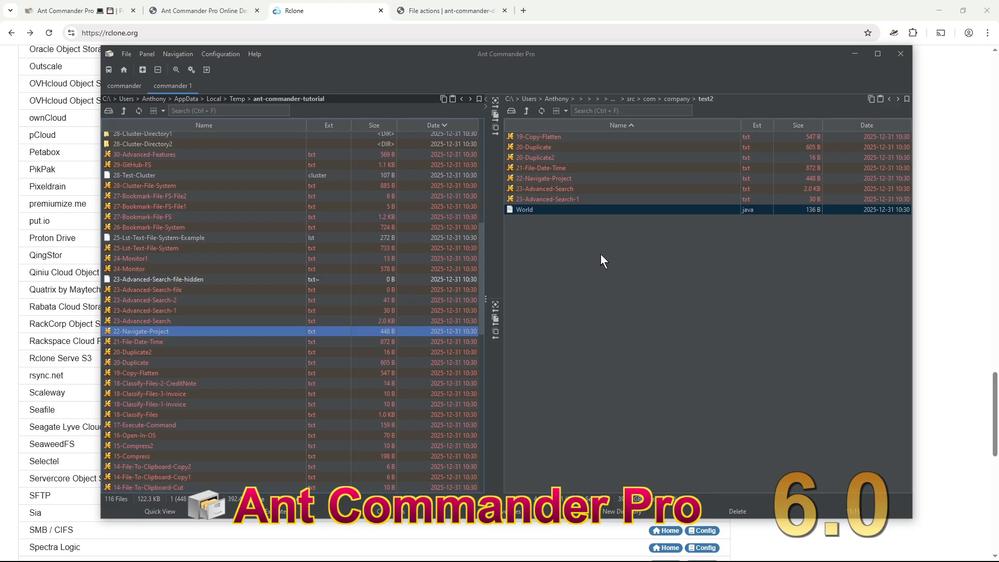
click(222, 13)
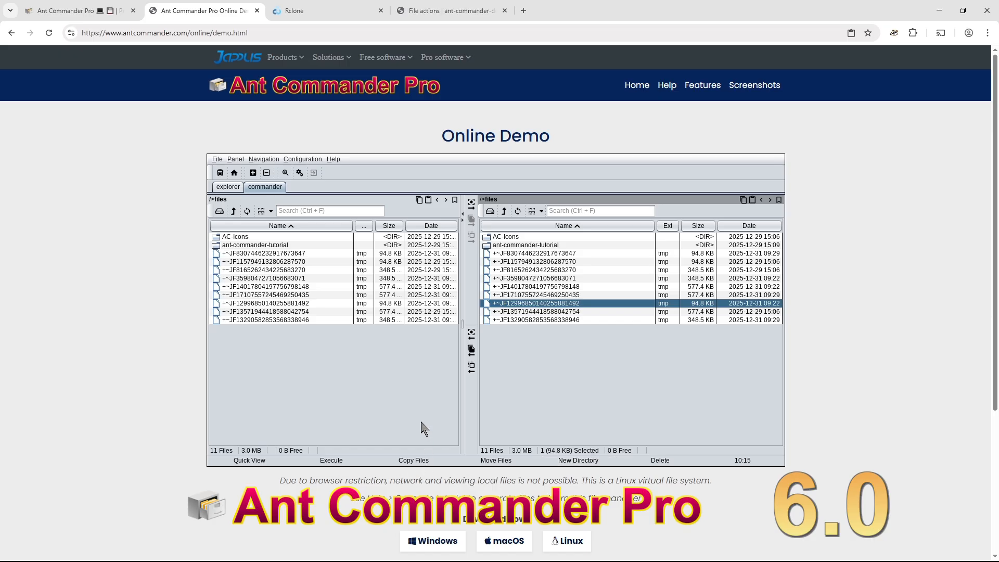
- Browse the demo's menus and temp files, then switch to the folder-tree explorer view of /files
click(237, 160)
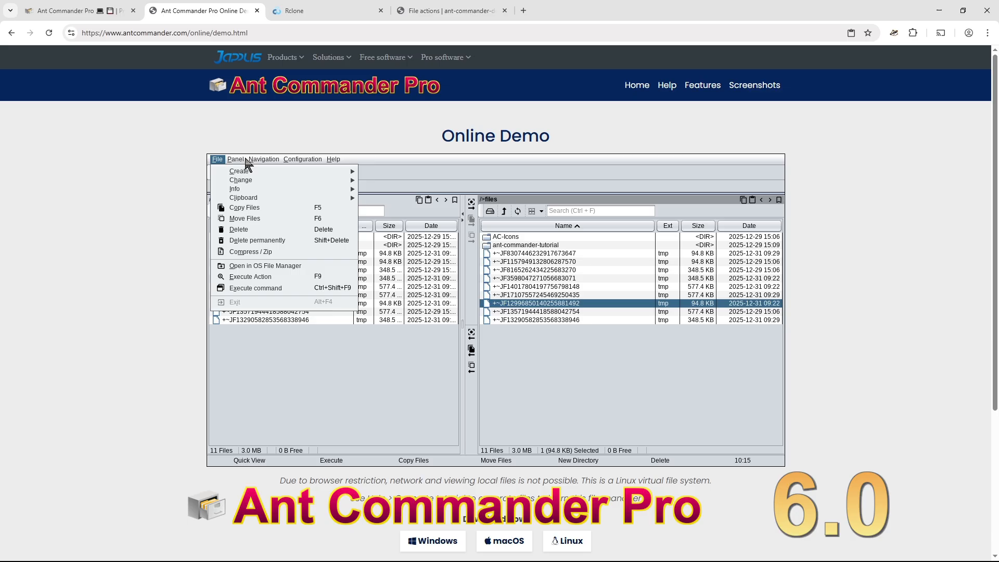
mouse_move(333, 159)
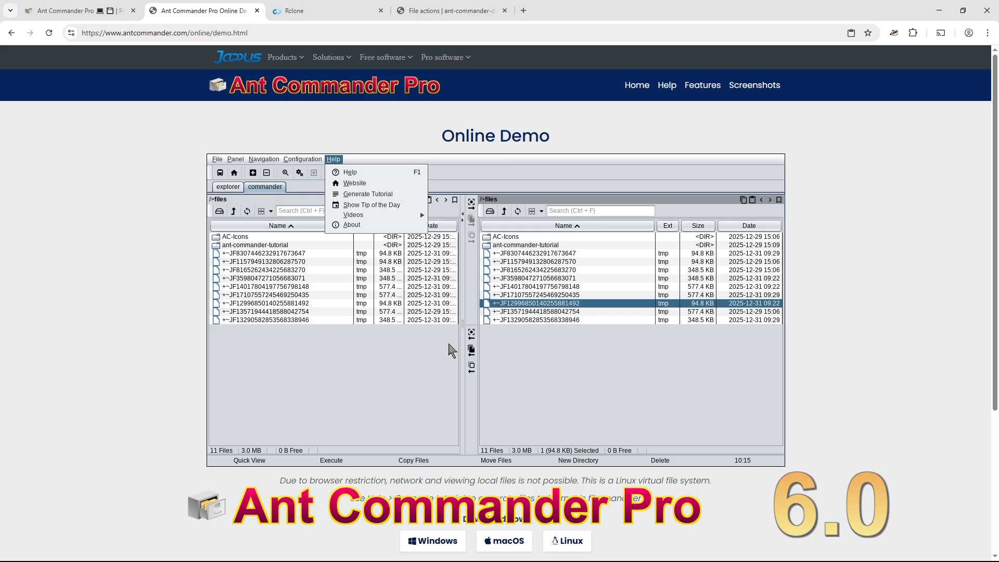
click(573, 289)
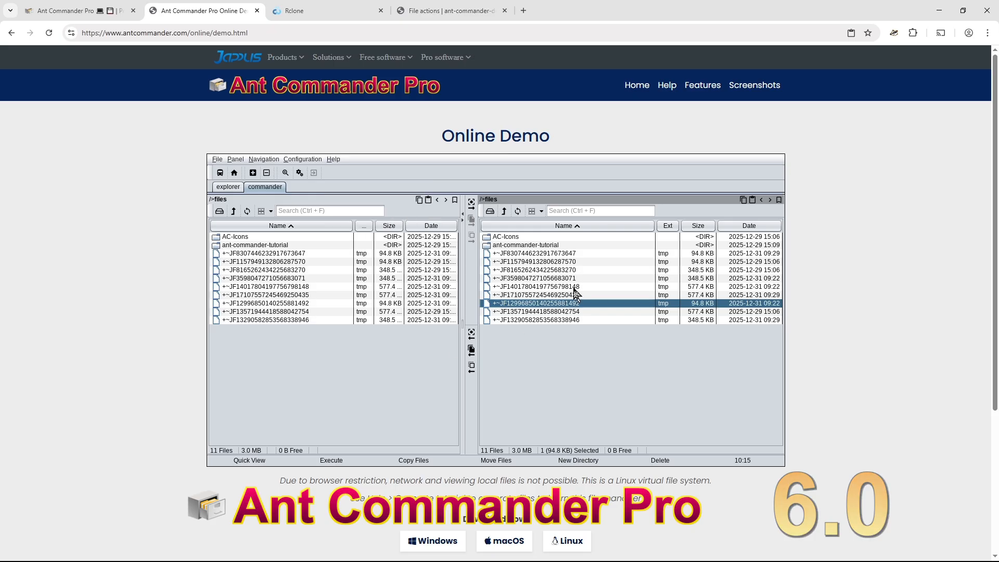
click(592, 280)
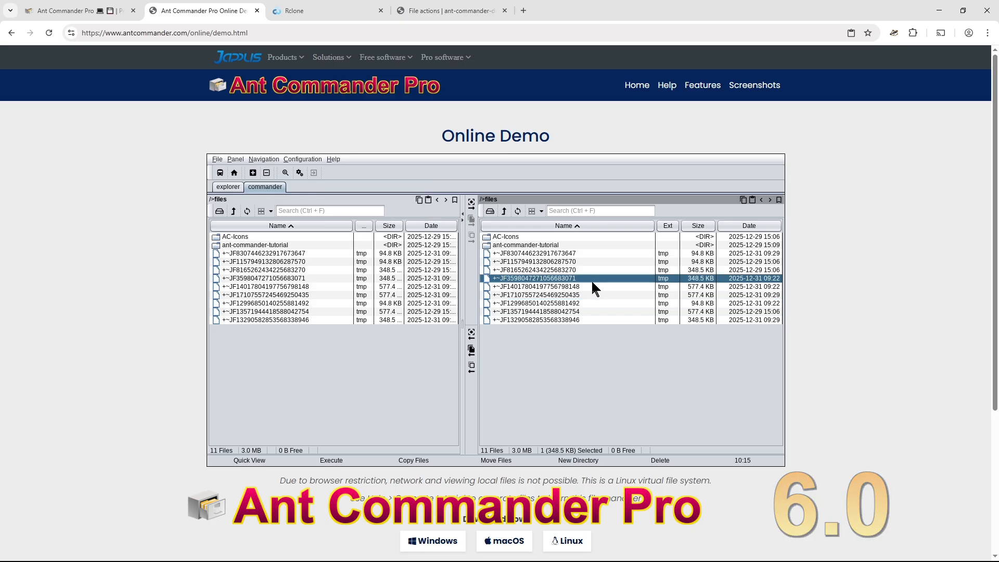
click(600, 304)
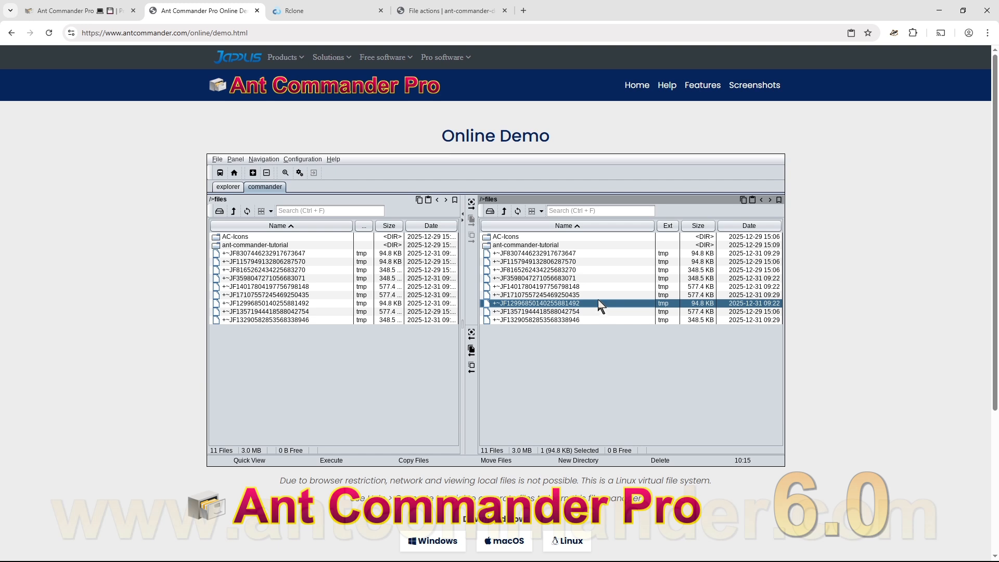
click(228, 187)
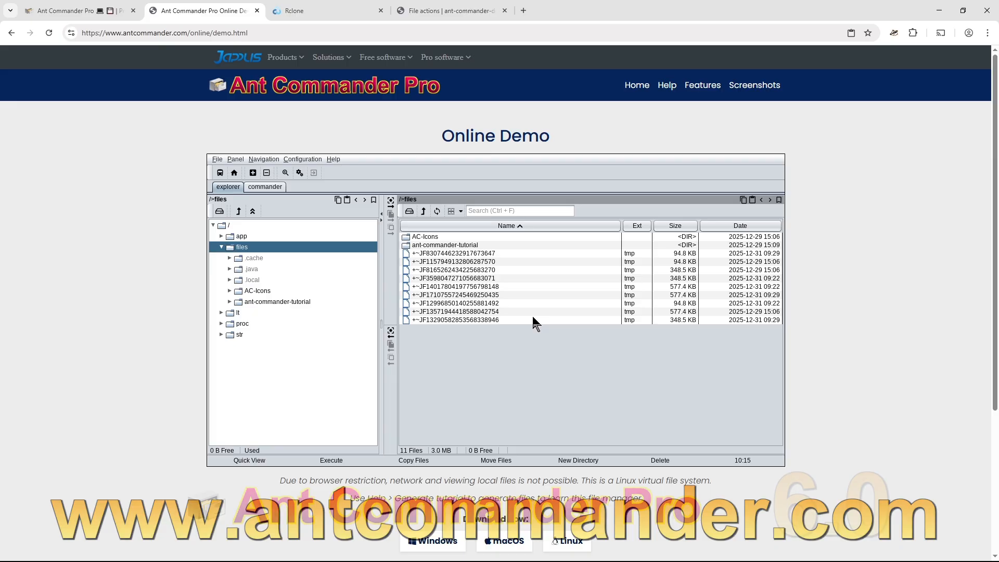
- View the program's version and author details in Help > About, then go to the product home page
click(303, 159)
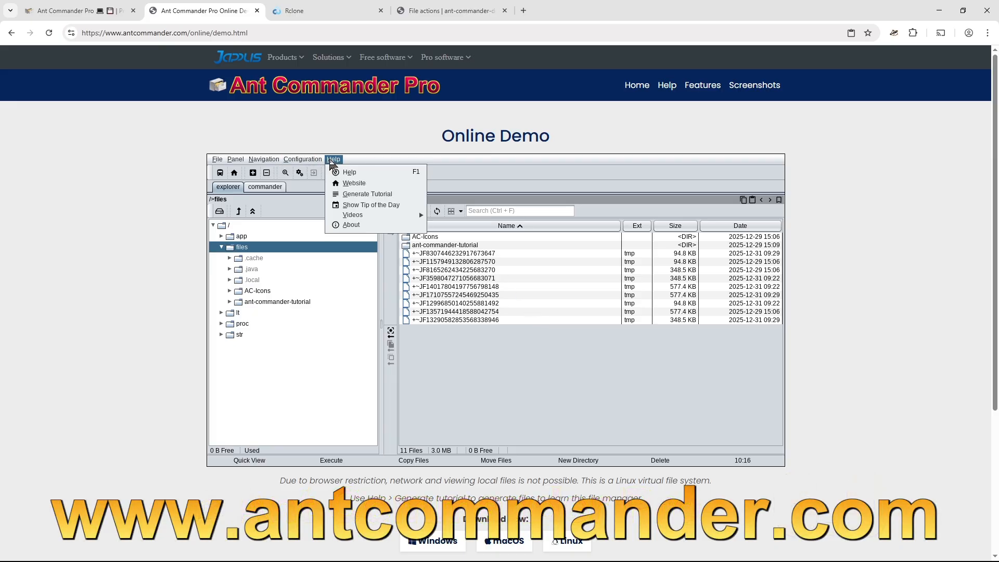
click(359, 163)
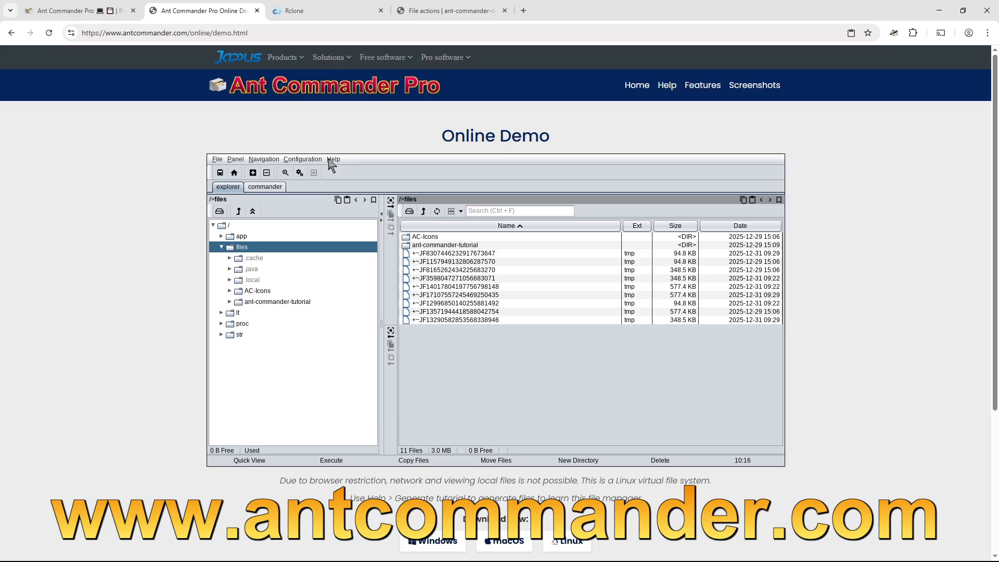
click(331, 160)
click(351, 225)
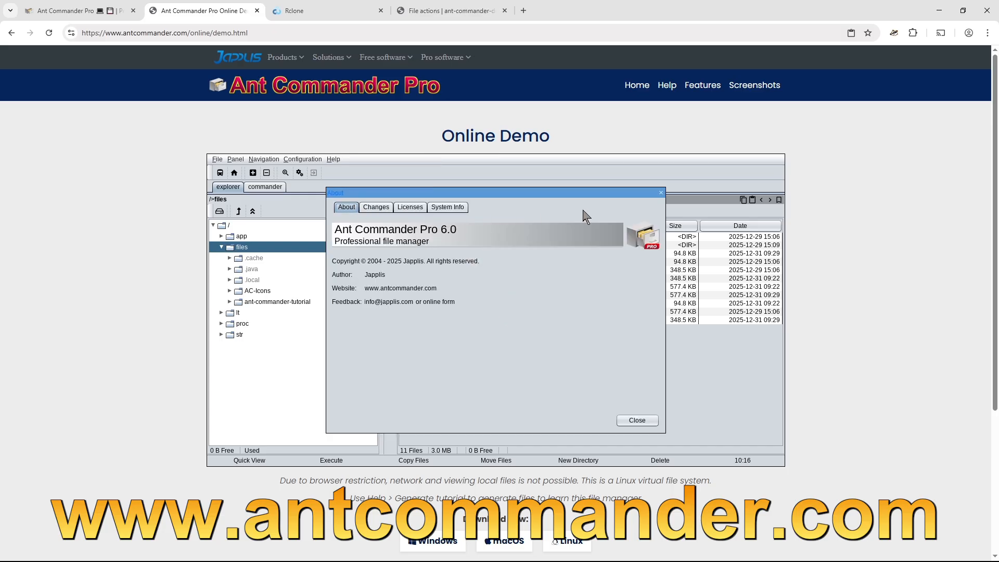
click(640, 419)
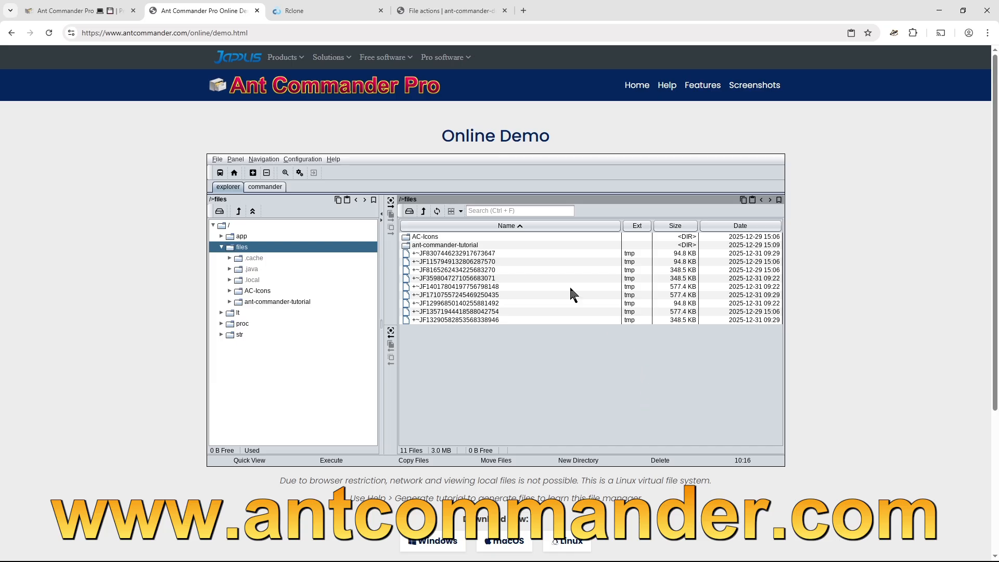
click(109, 10)
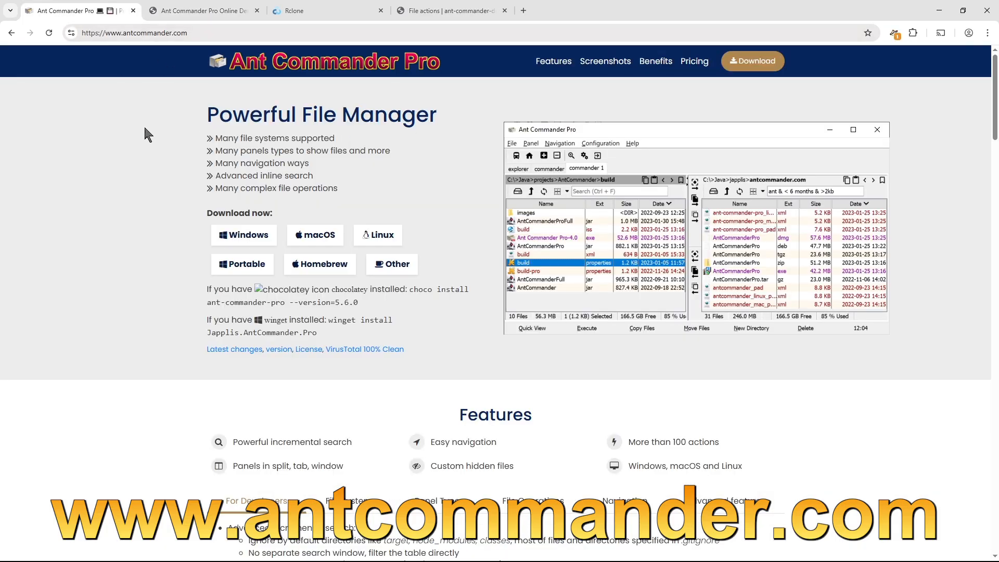